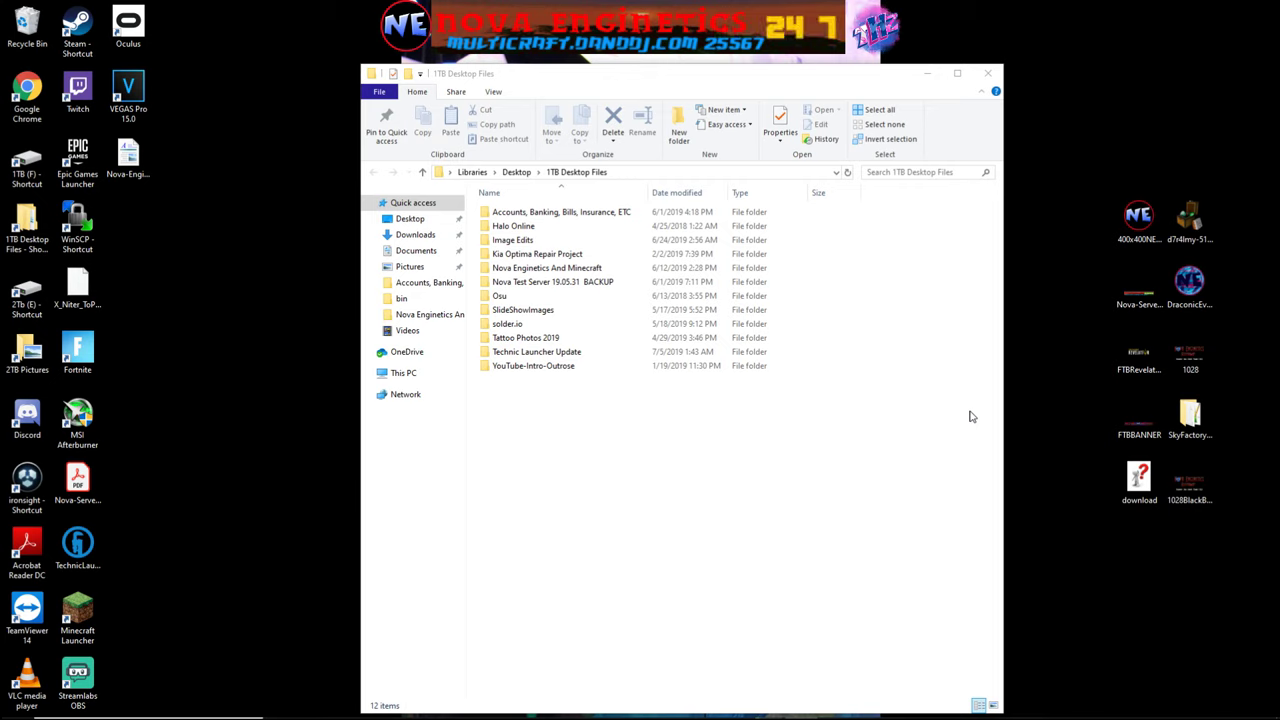
Open Technic Launcher's modpacks list, compare Tech Crusaiders and Nova Enginetics Revamp, and end on Nova Enginetics Revamp
{"action": "mouse_move", "coordinate": [740, 716]}
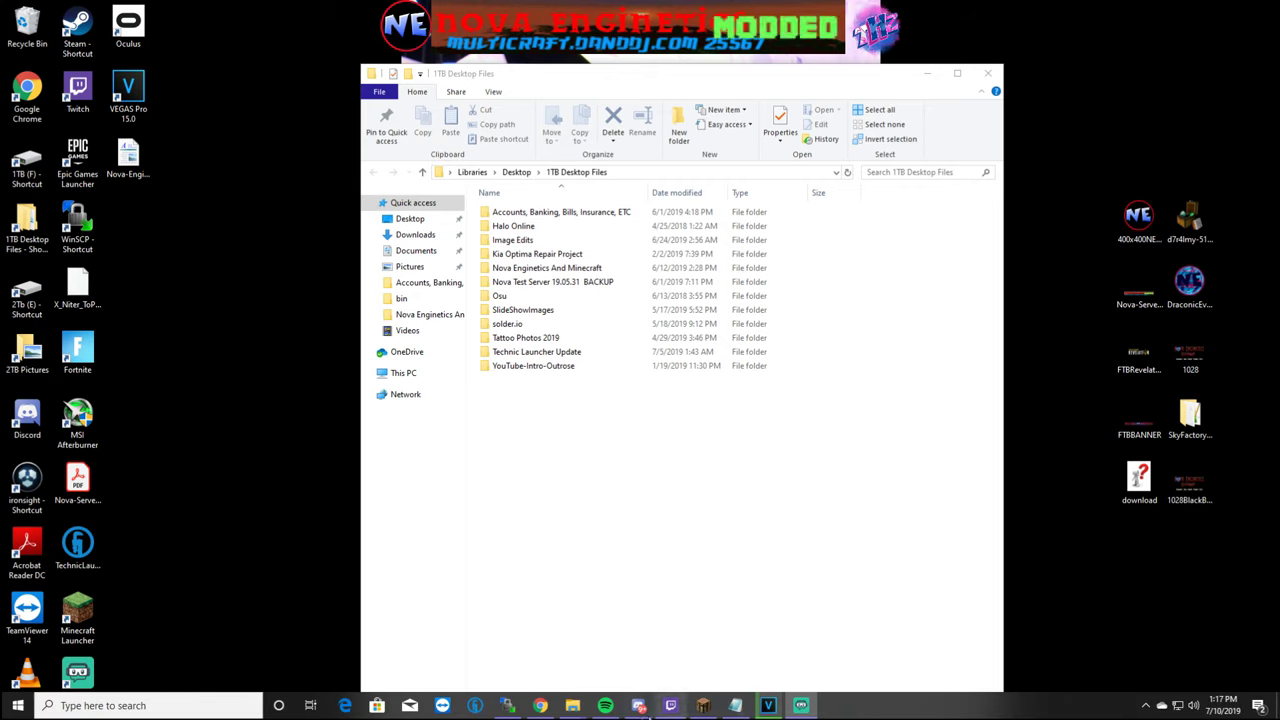
{"action": "left_click", "coordinate": [475, 706]}
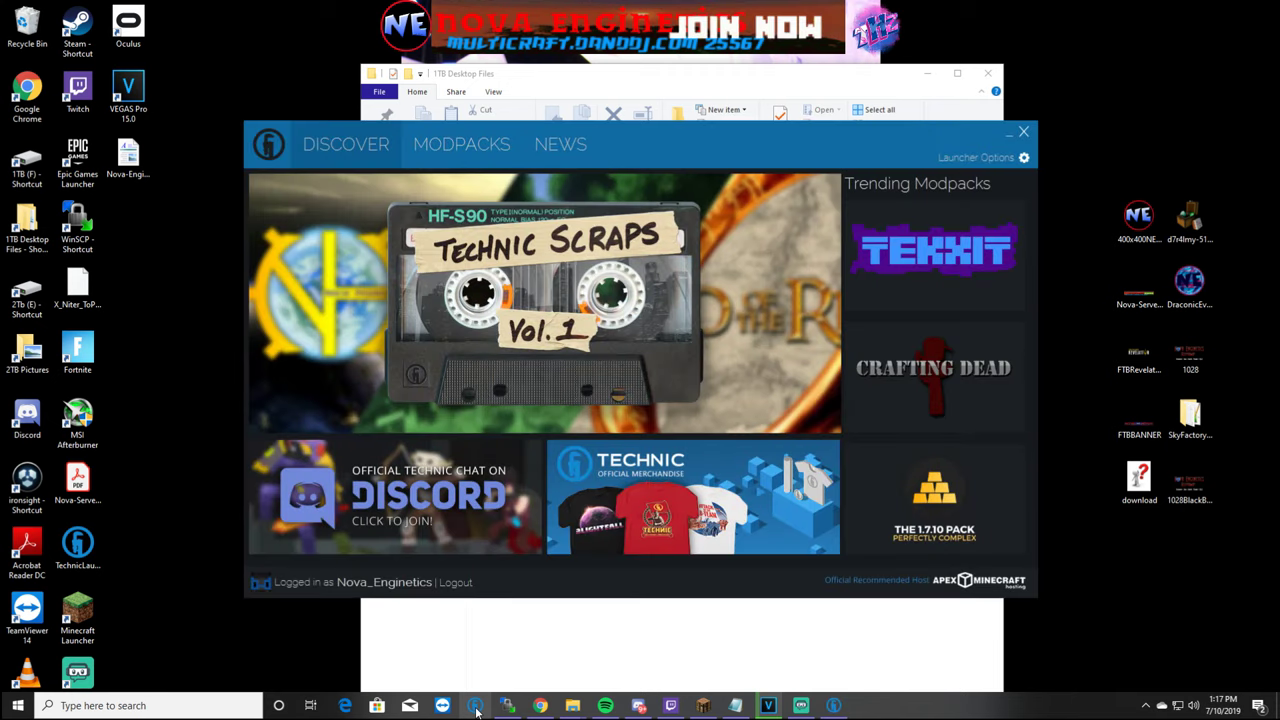
{"action": "left_click", "coordinate": [462, 144]}
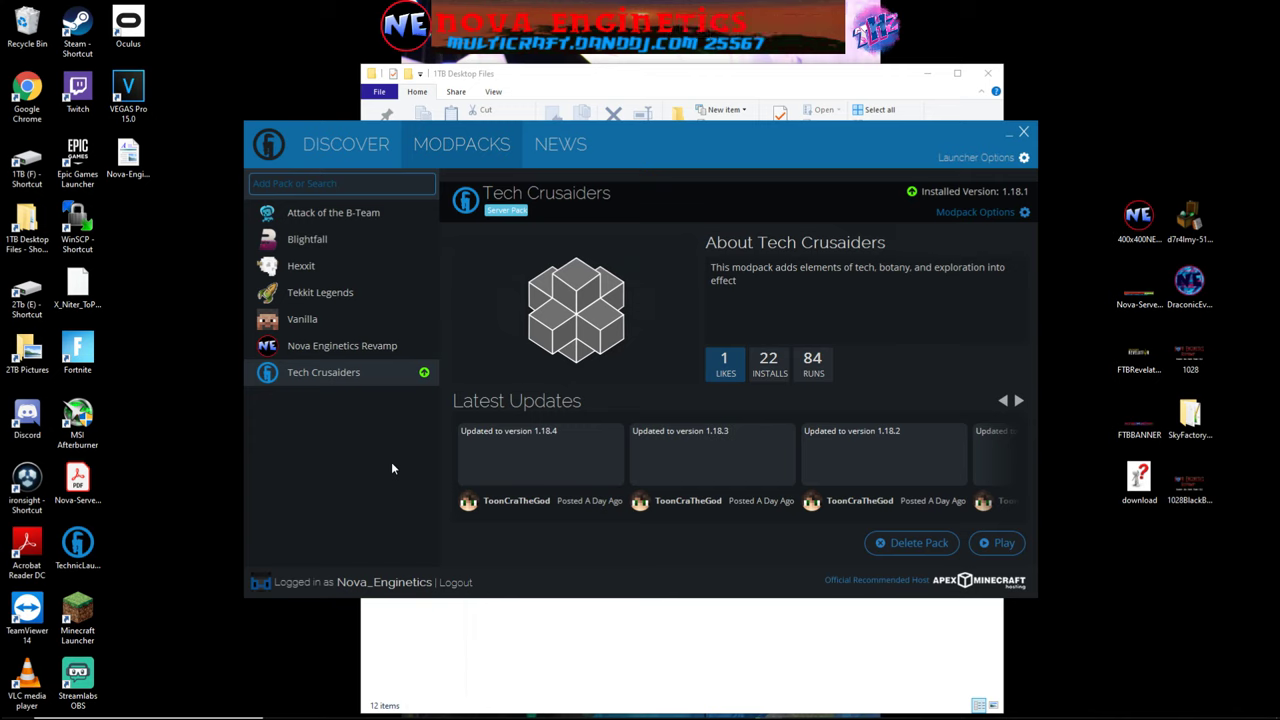
{"action": "left_click", "coordinate": [342, 346]}
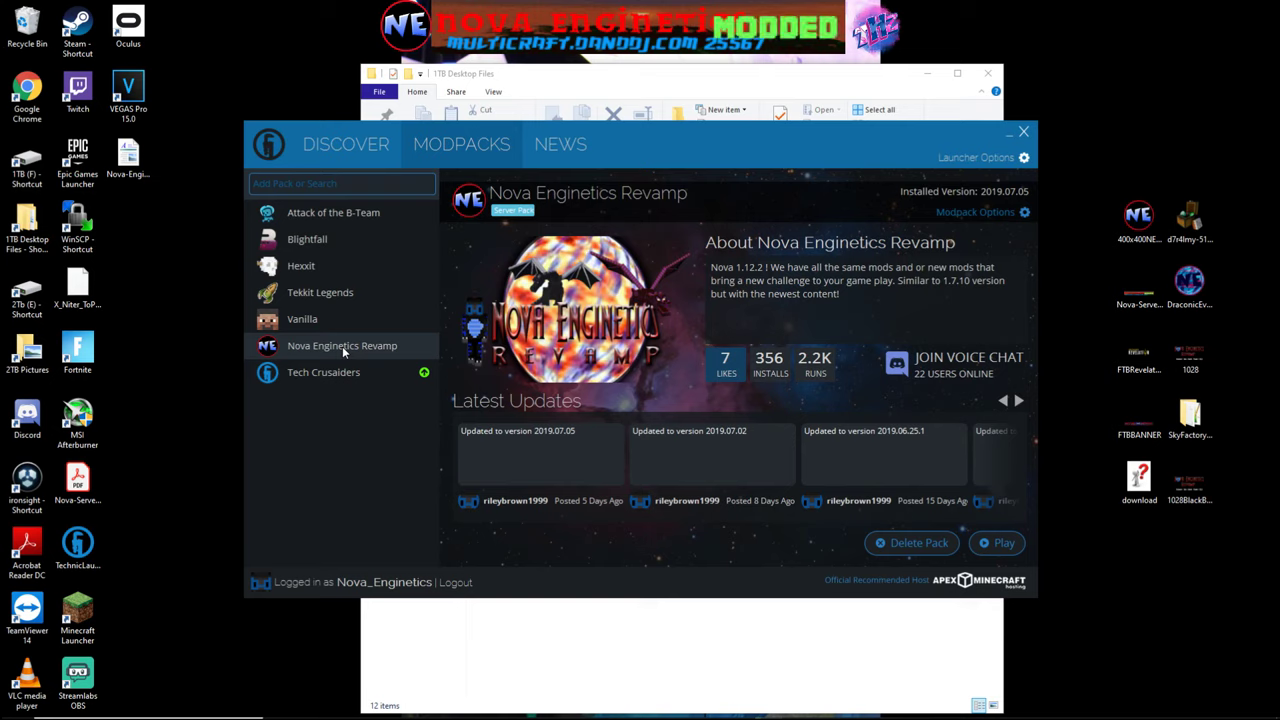
{"action": "left_click", "coordinate": [342, 372]}
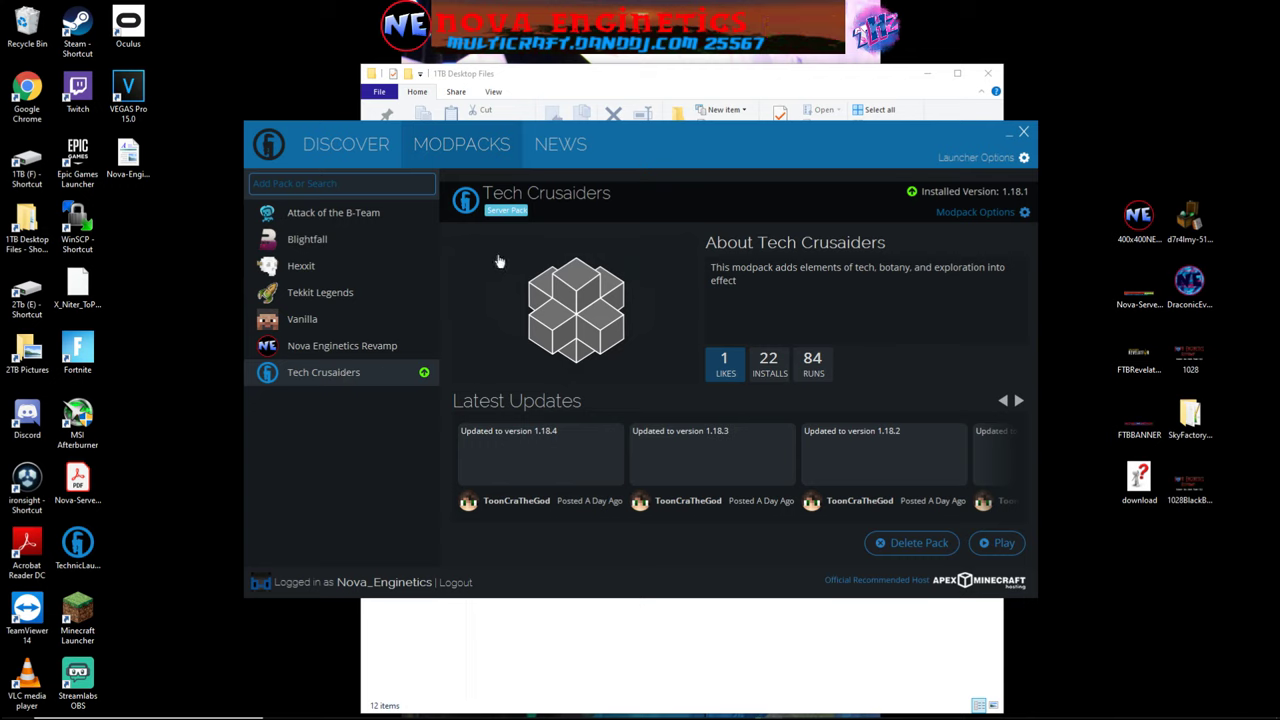
{"action": "left_click", "coordinate": [323, 350]}
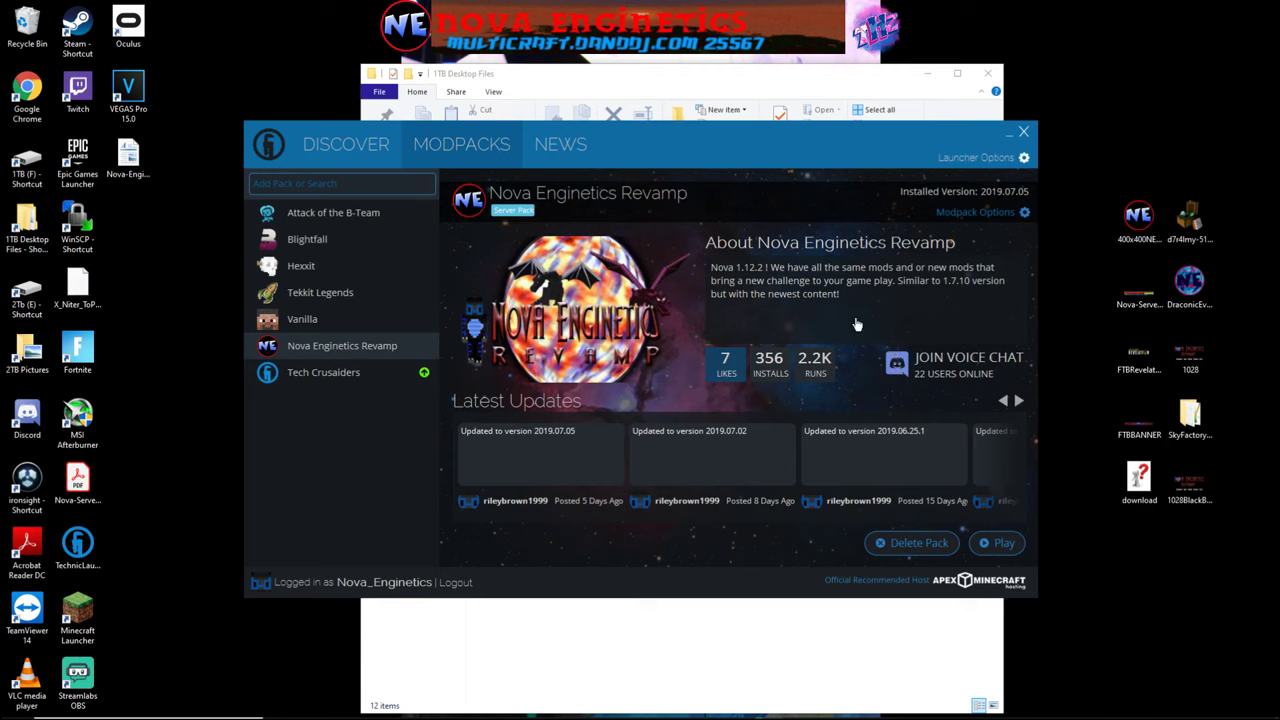
{"action": "left_click", "coordinate": [307, 374]}
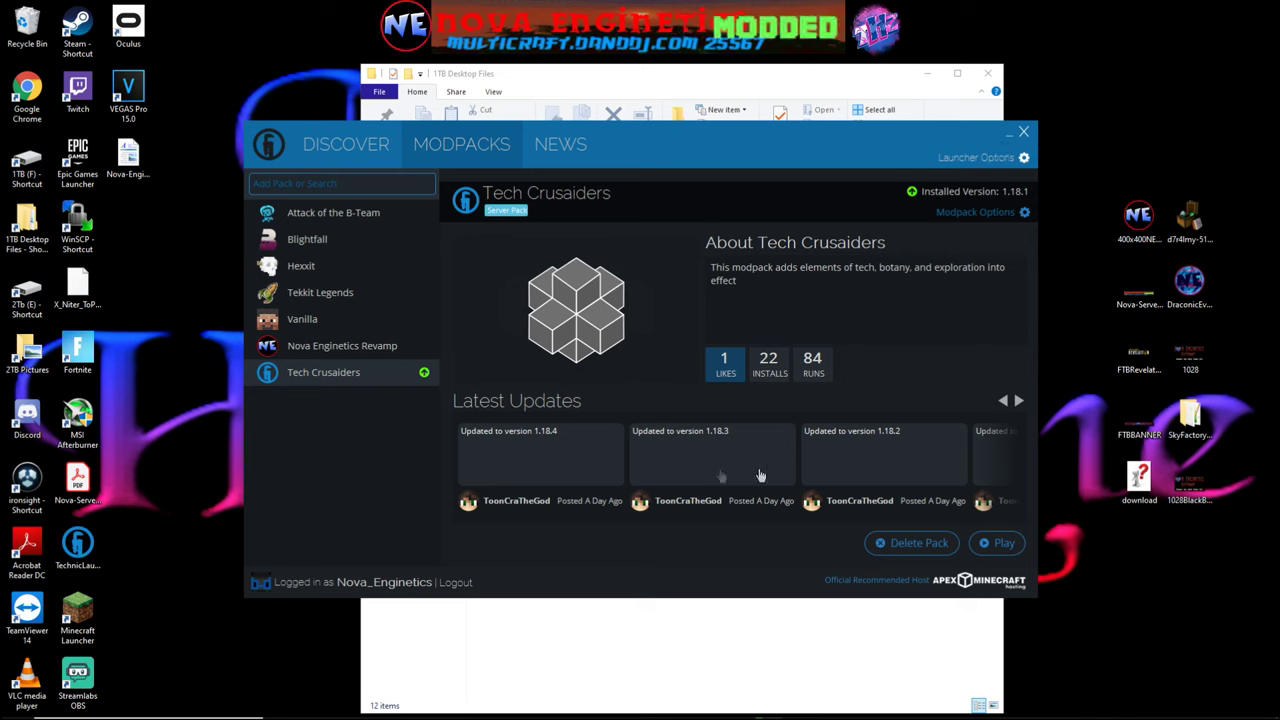
{"action": "left_click", "coordinate": [336, 348]}
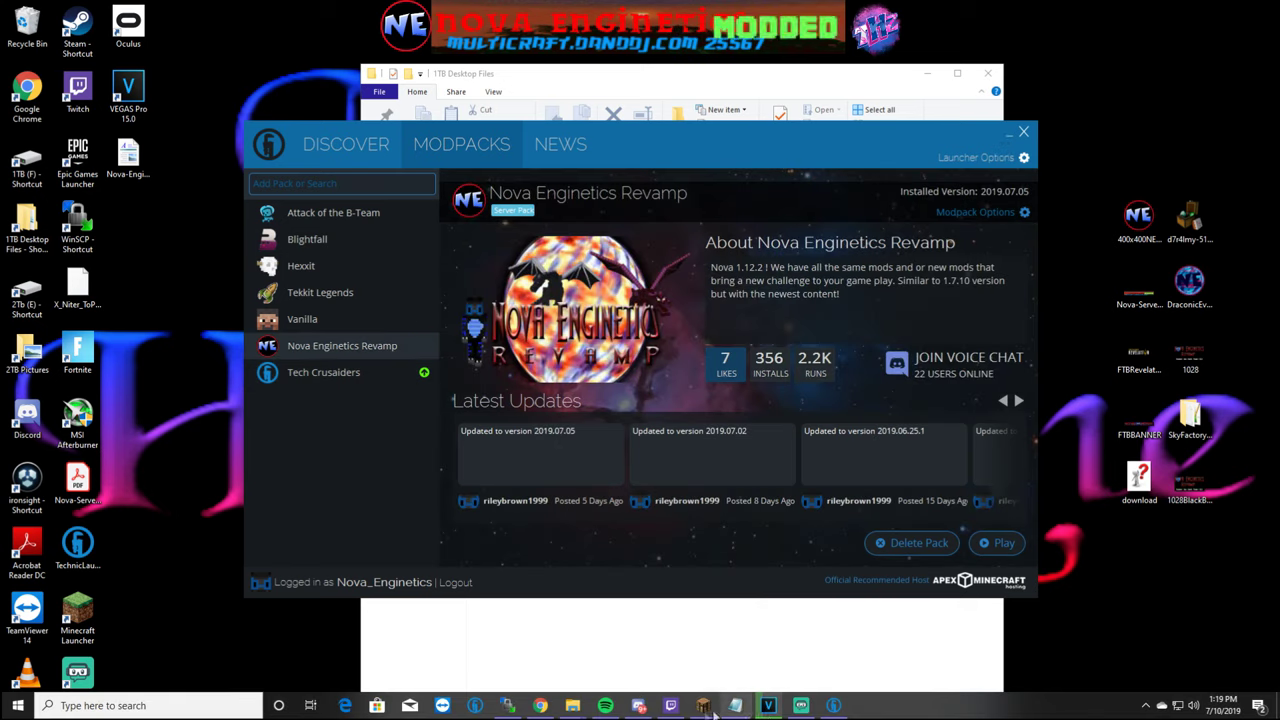
Bring up the Sky Factory 4 game window and glance at its singleplayer world list
{"action": "left_click", "coordinate": [714, 712]}
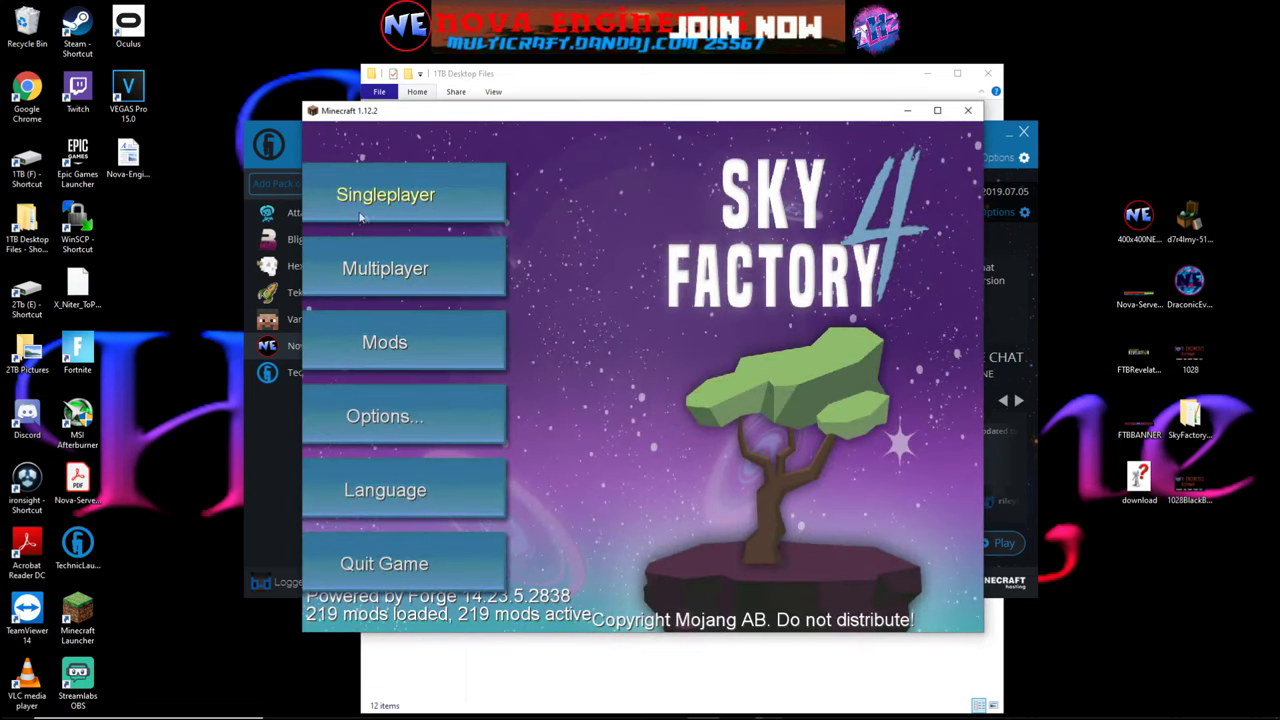
{"action": "left_click", "coordinate": [385, 195]}
{"action": "left_click", "coordinate": [854, 591]}
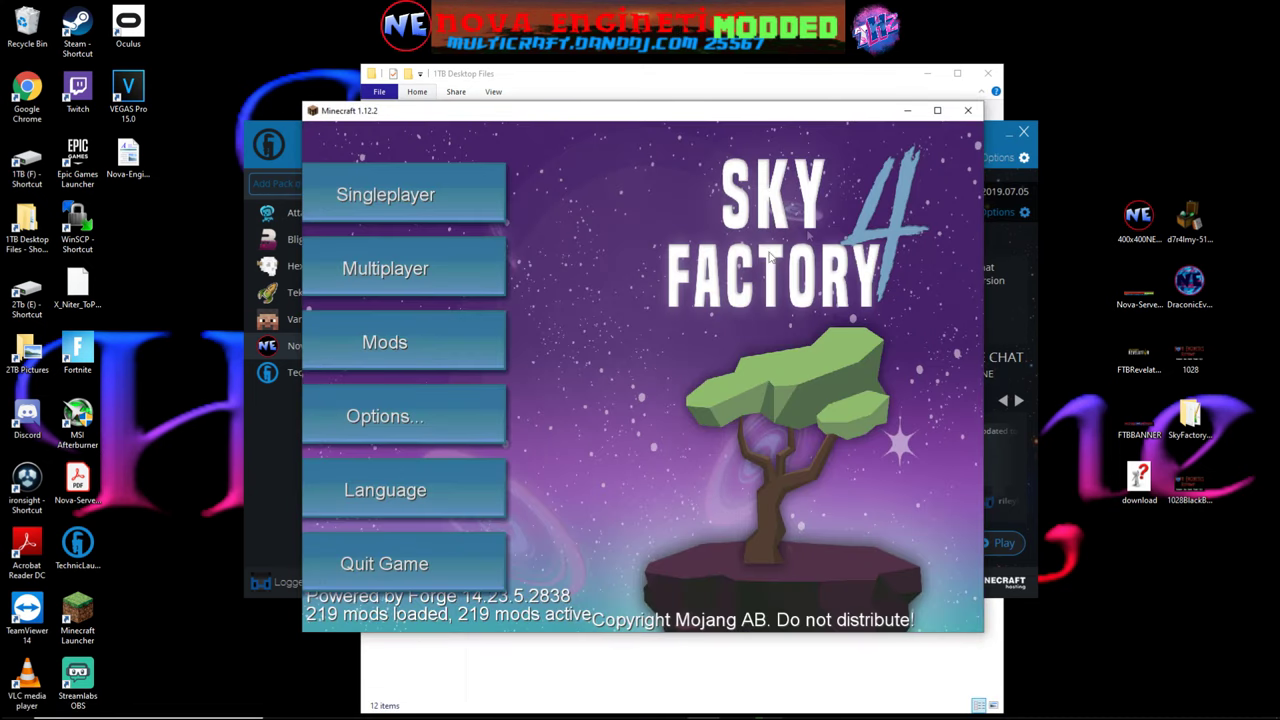
Minimize Minecraft, shift Explorer left, and open the Technic Launcher Update folder with the Nova-Enginetics-2019.07.05 zip
{"action": "left_click", "coordinate": [907, 111]}
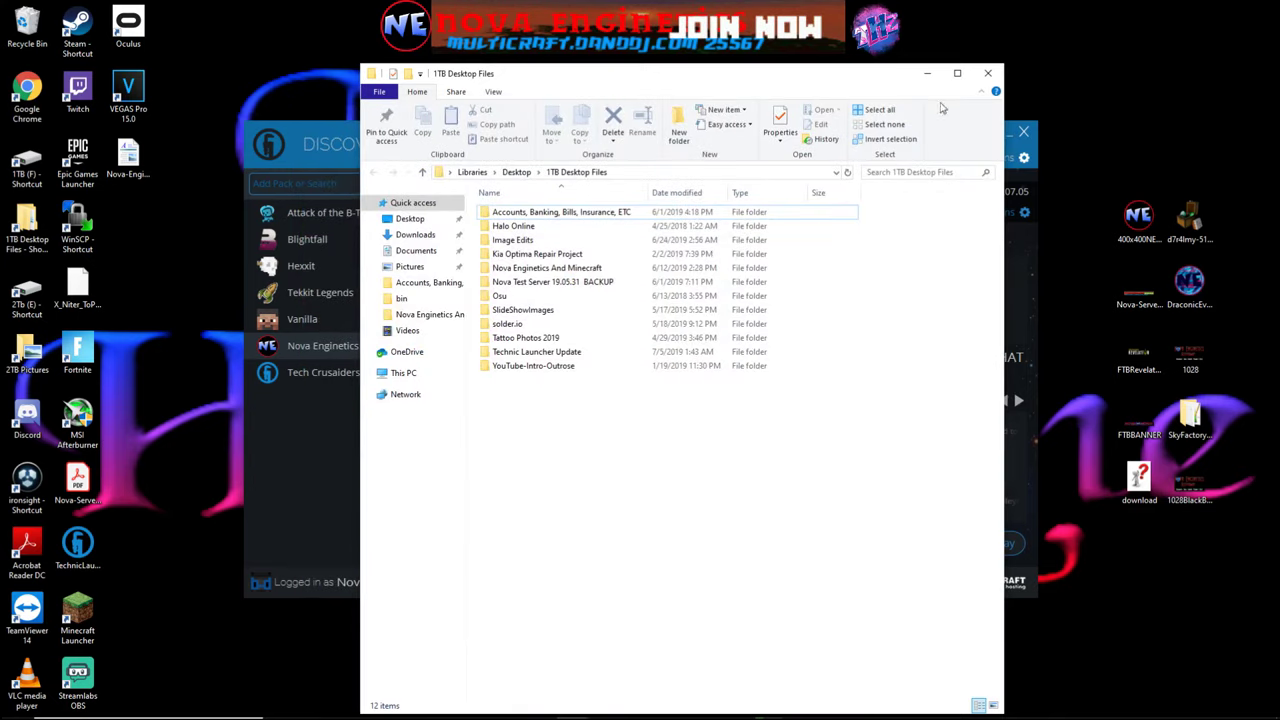
{"action": "left_click_drag", "start_coordinate": [880, 74], "coordinate": [836, 60]}
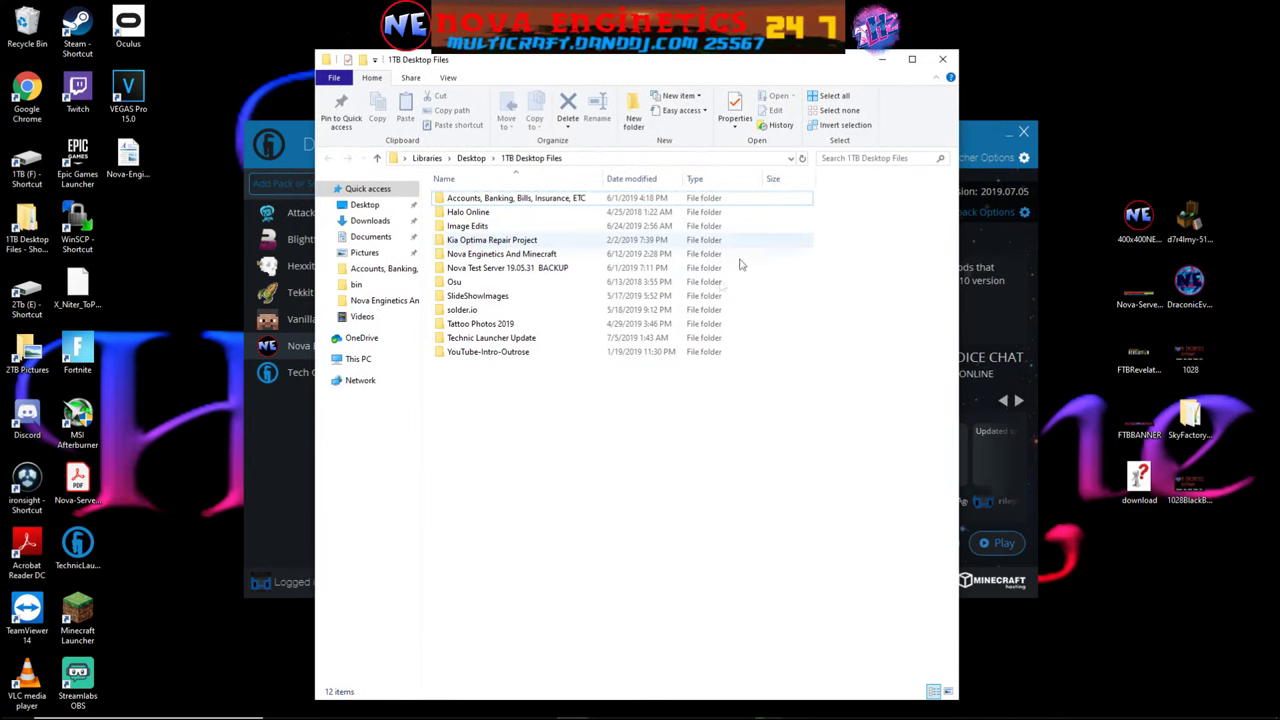
{"action": "double_click", "coordinate": [480, 340]}
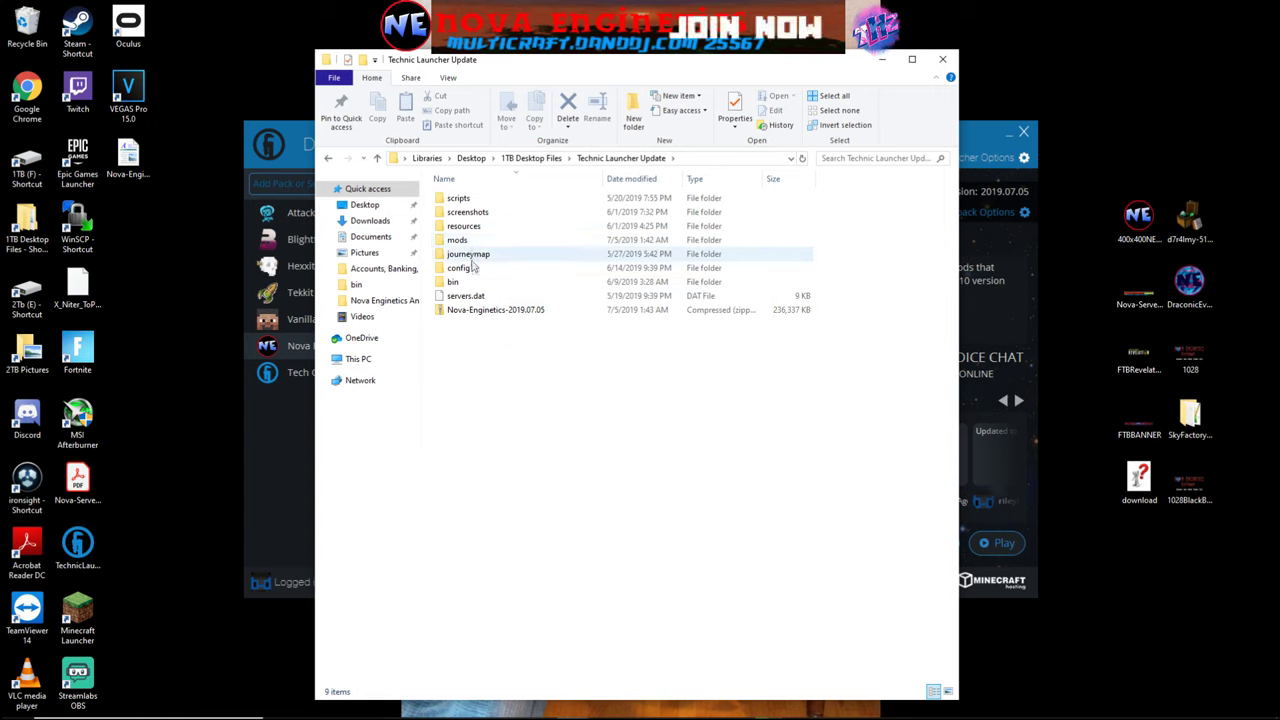
{"action": "mouse_move", "coordinate": [475, 272]}
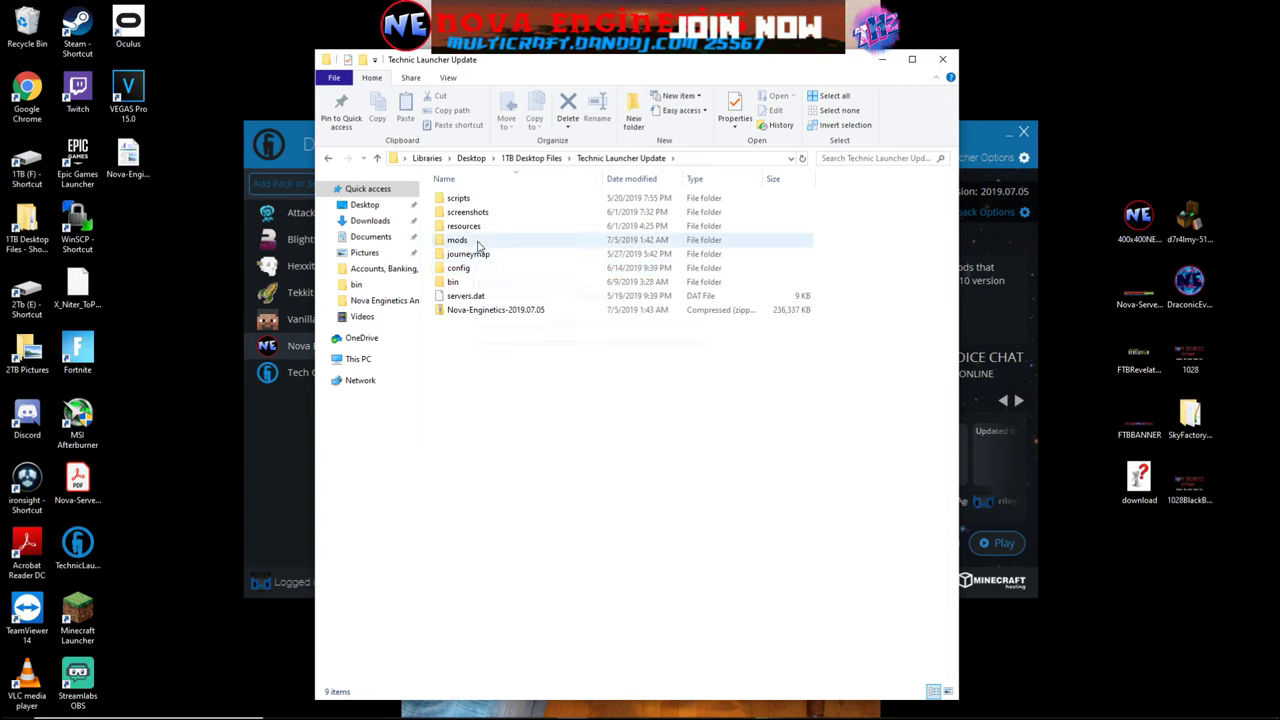
{"action": "mouse_move", "coordinate": [478, 245]}
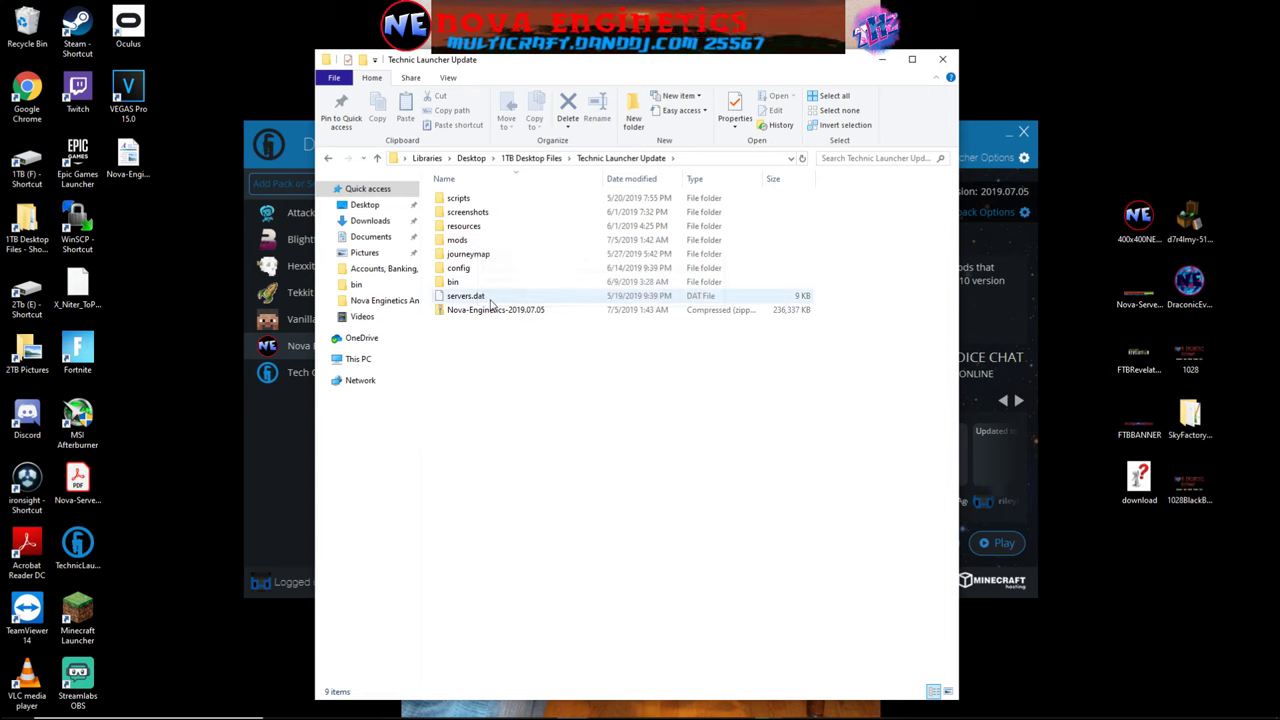
{"action": "mouse_move", "coordinate": [490, 303]}
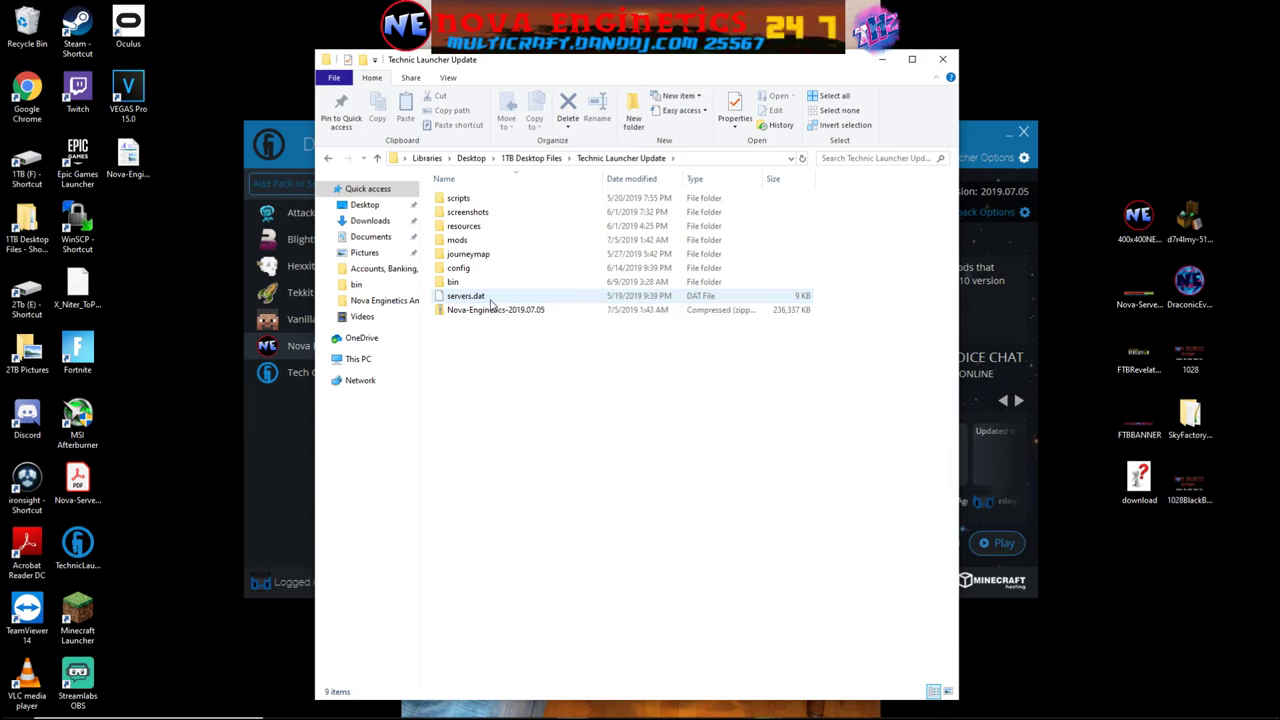
Select servers.dat, bin, config and mods, and send them to a compressed zipped folder named servers
{"action": "left_click", "coordinate": [484, 299]}
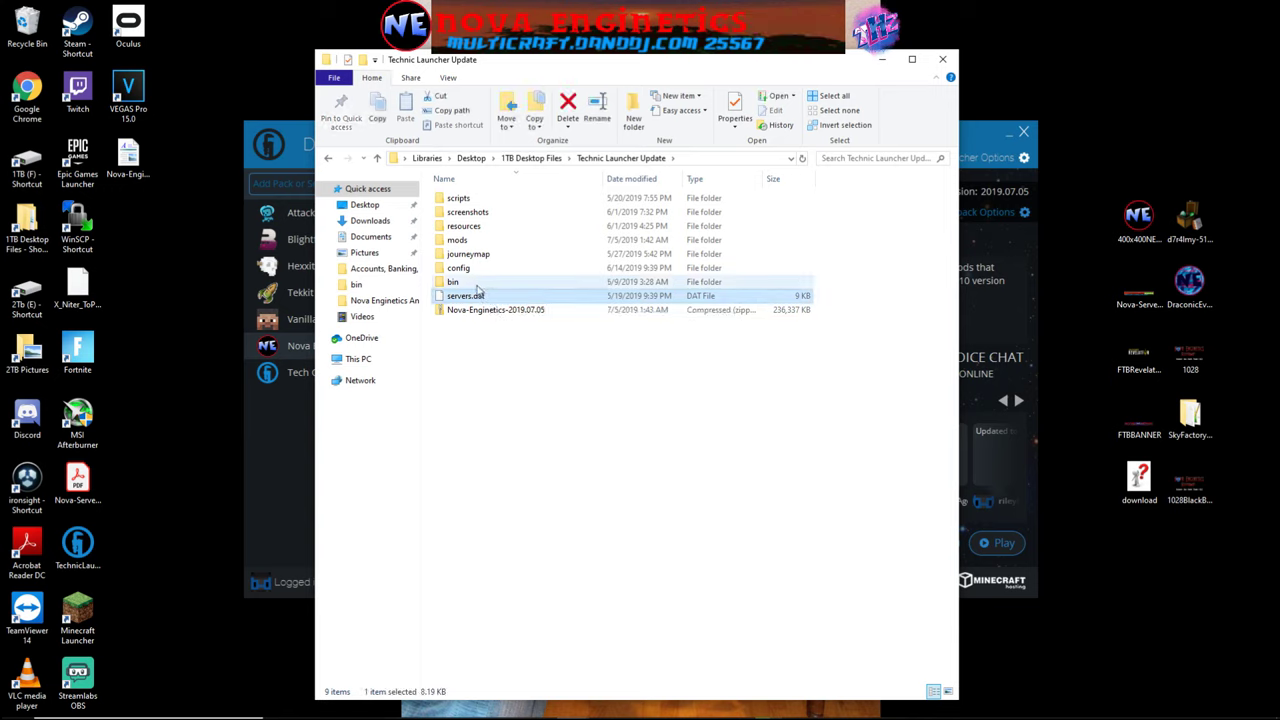
{"action": "left_click", "coordinate": [468, 283], "text": "ctrl"}
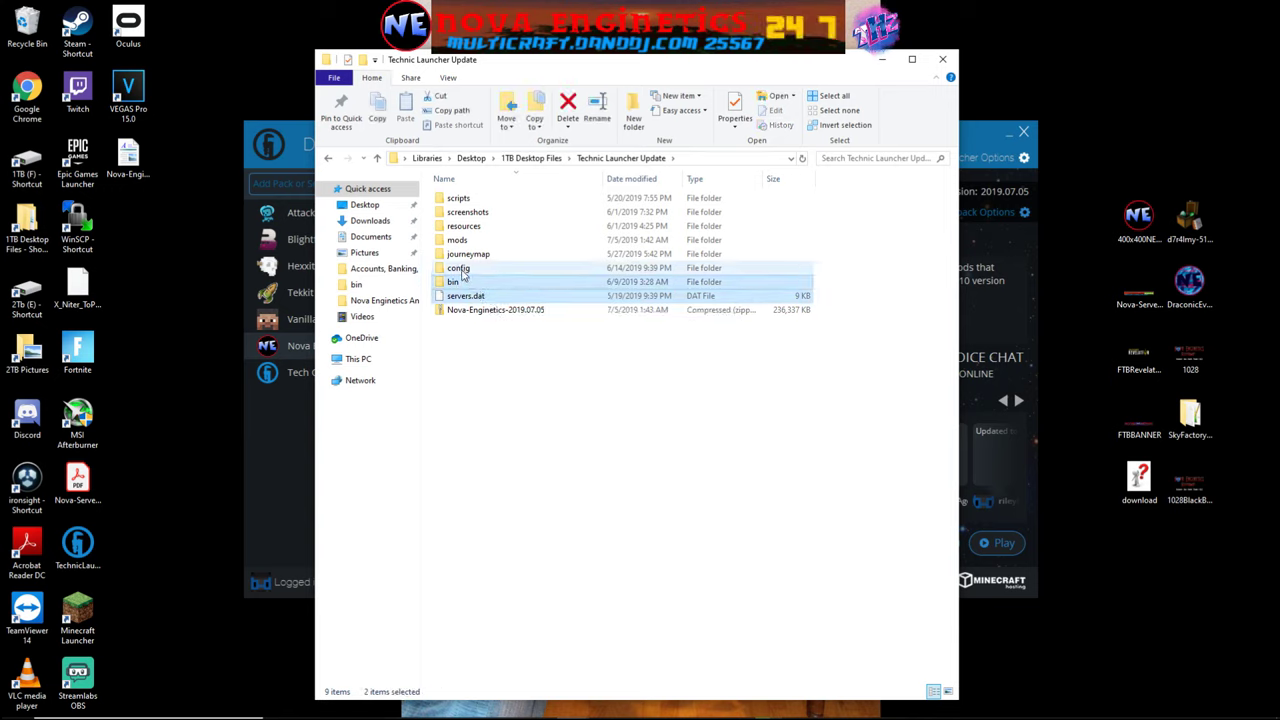
{"action": "left_click", "coordinate": [462, 271], "text": "ctrl"}
{"action": "left_click", "coordinate": [464, 242], "text": "ctrl"}
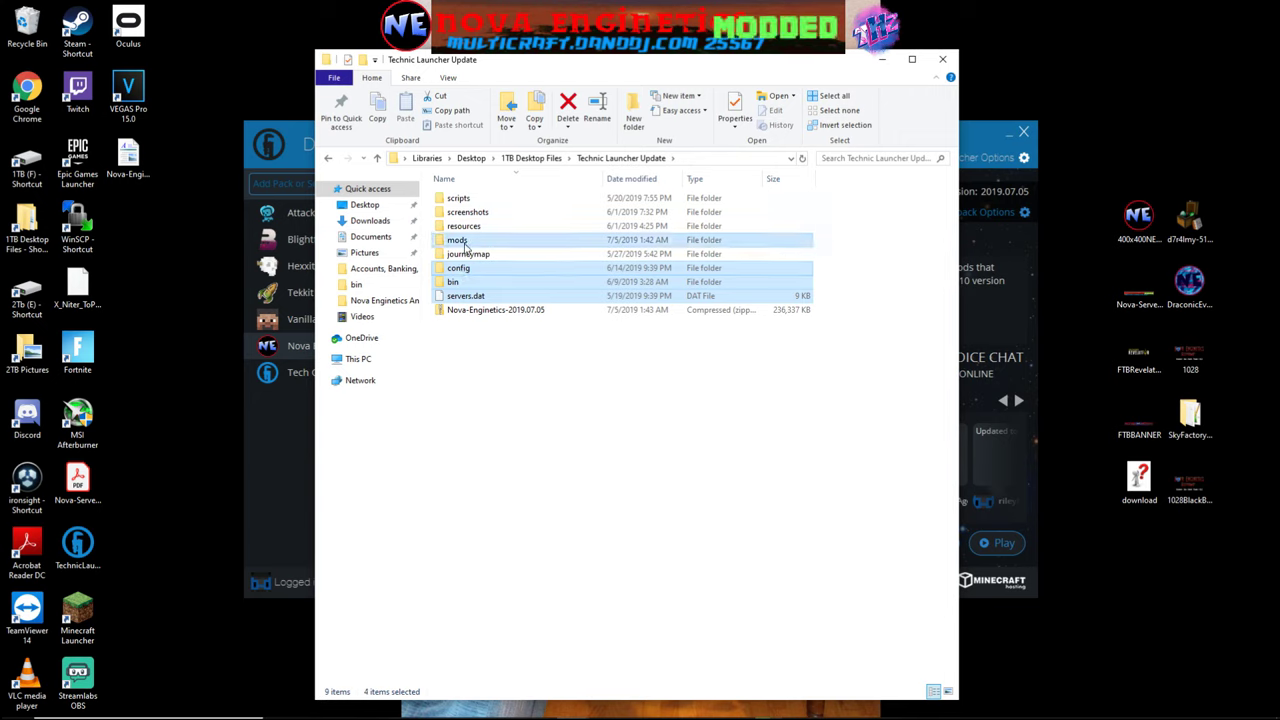
{"action": "right_click", "coordinate": [521, 305]}
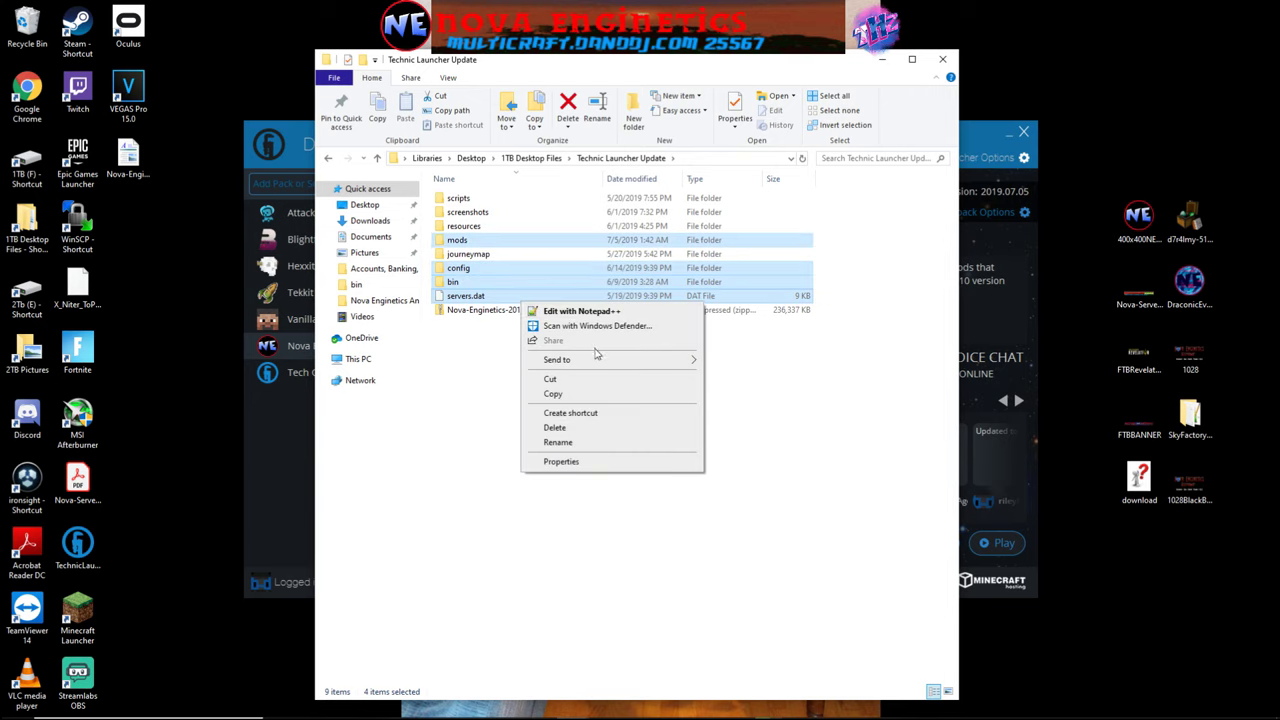
{"action": "mouse_move", "coordinate": [551, 359]}
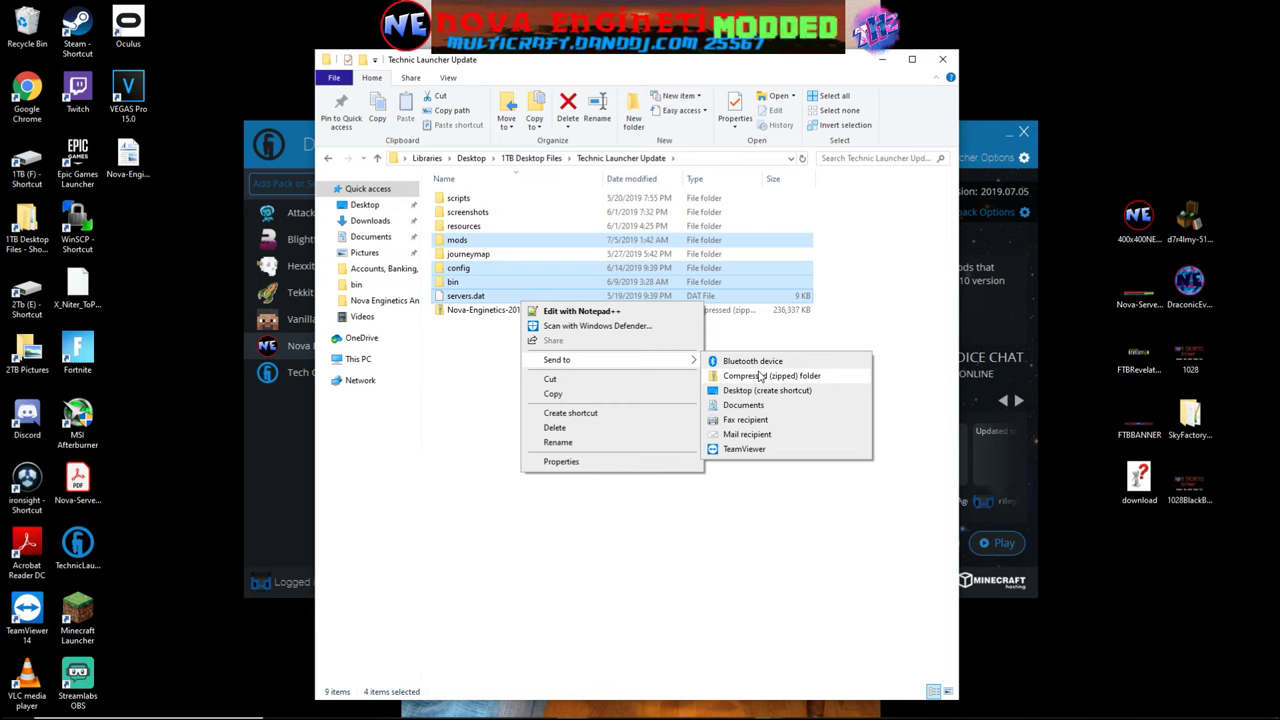
{"action": "left_click", "coordinate": [760, 376]}
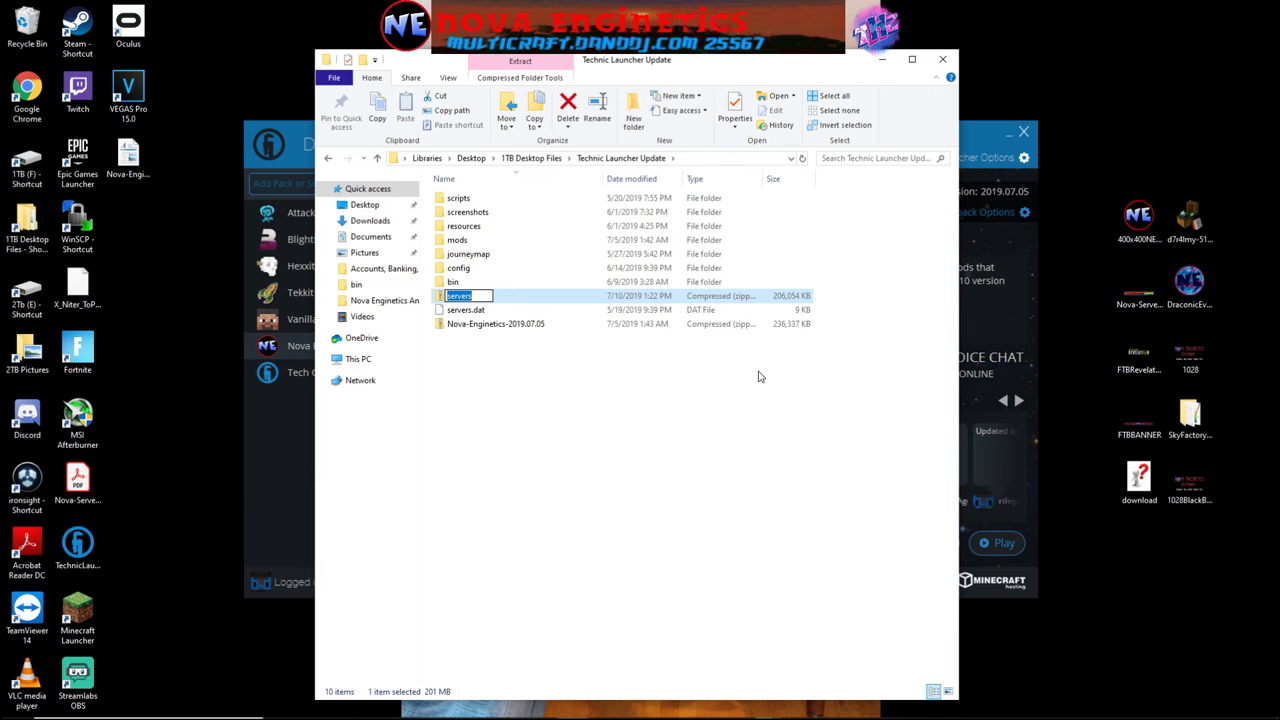
Rename the new 206,054 KB servers zip to youtubetutorial-because-whynot
{"action": "key", "text": "Return"}
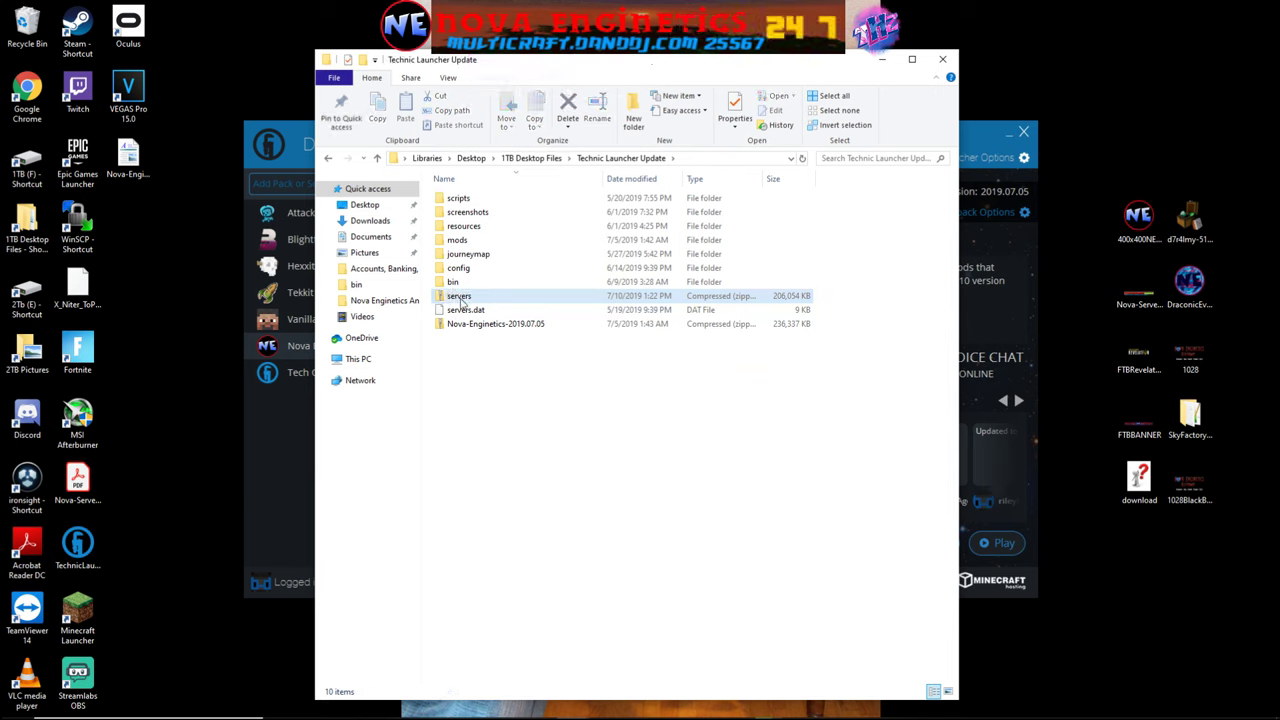
{"action": "left_click", "coordinate": [462, 299]}
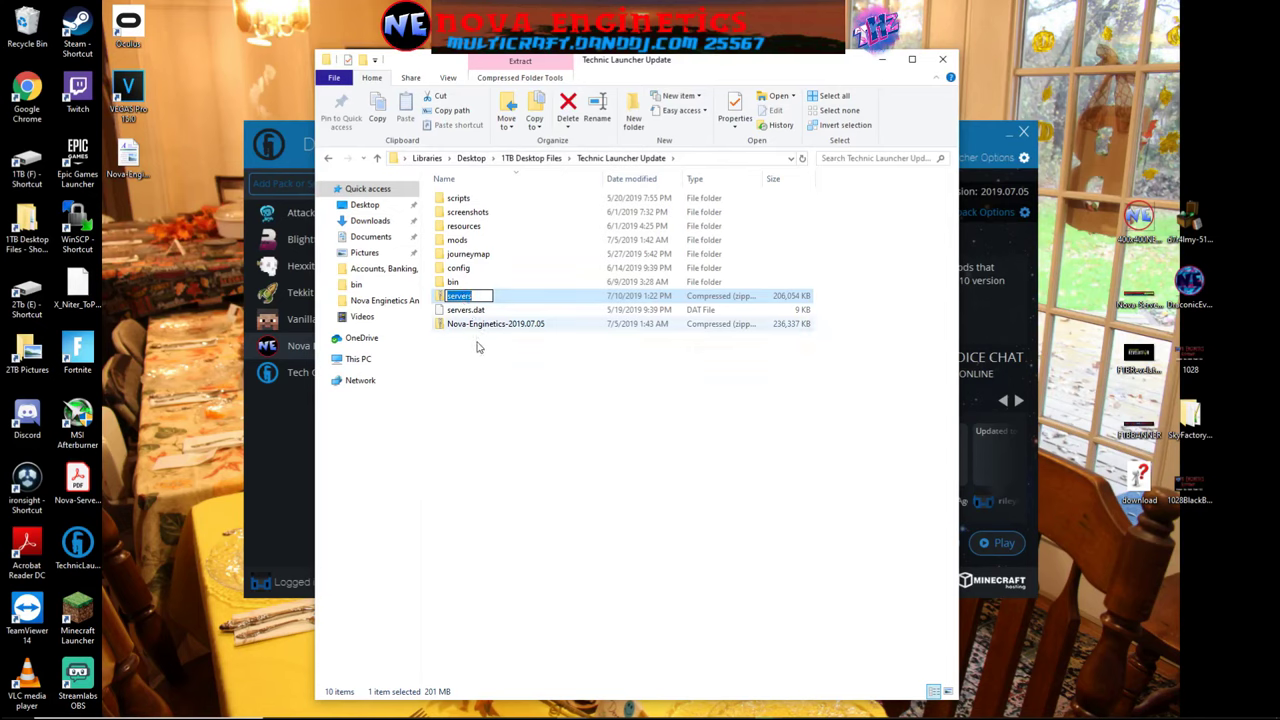
{"action": "key", "text": "Return"}
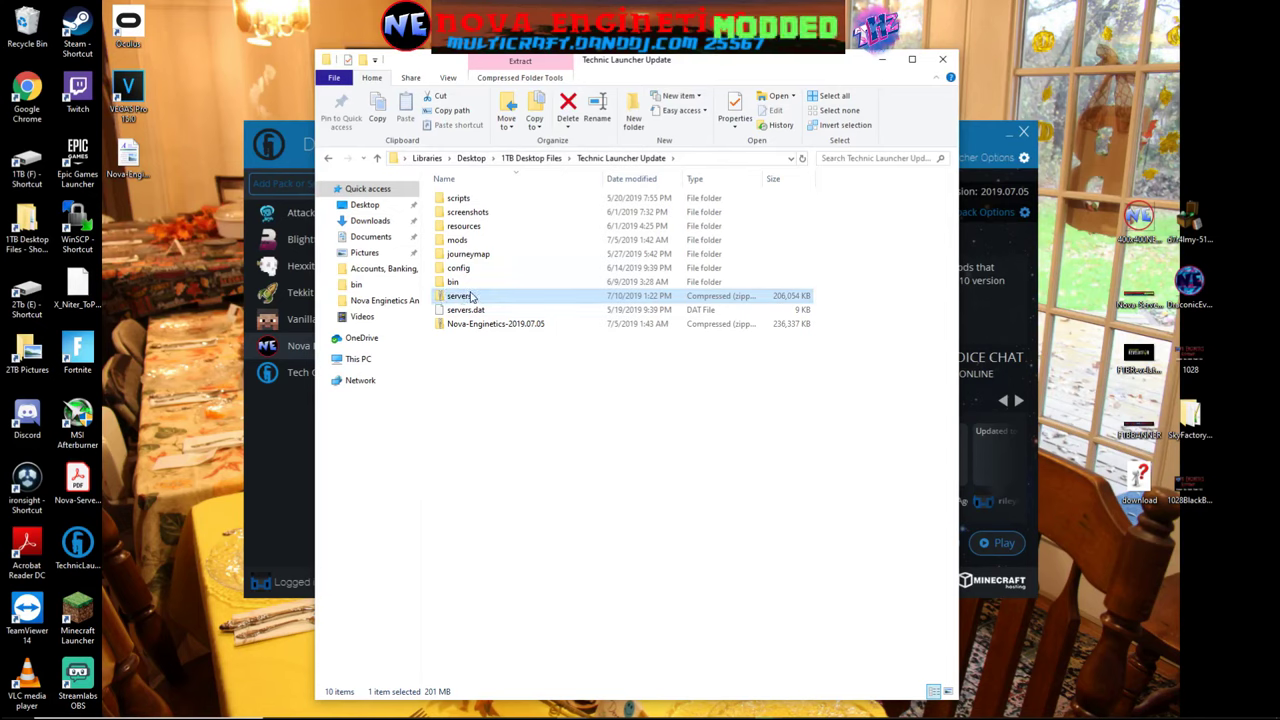
{"action": "left_click", "coordinate": [462, 296]}
{"action": "key", "text": "BackSpace"}
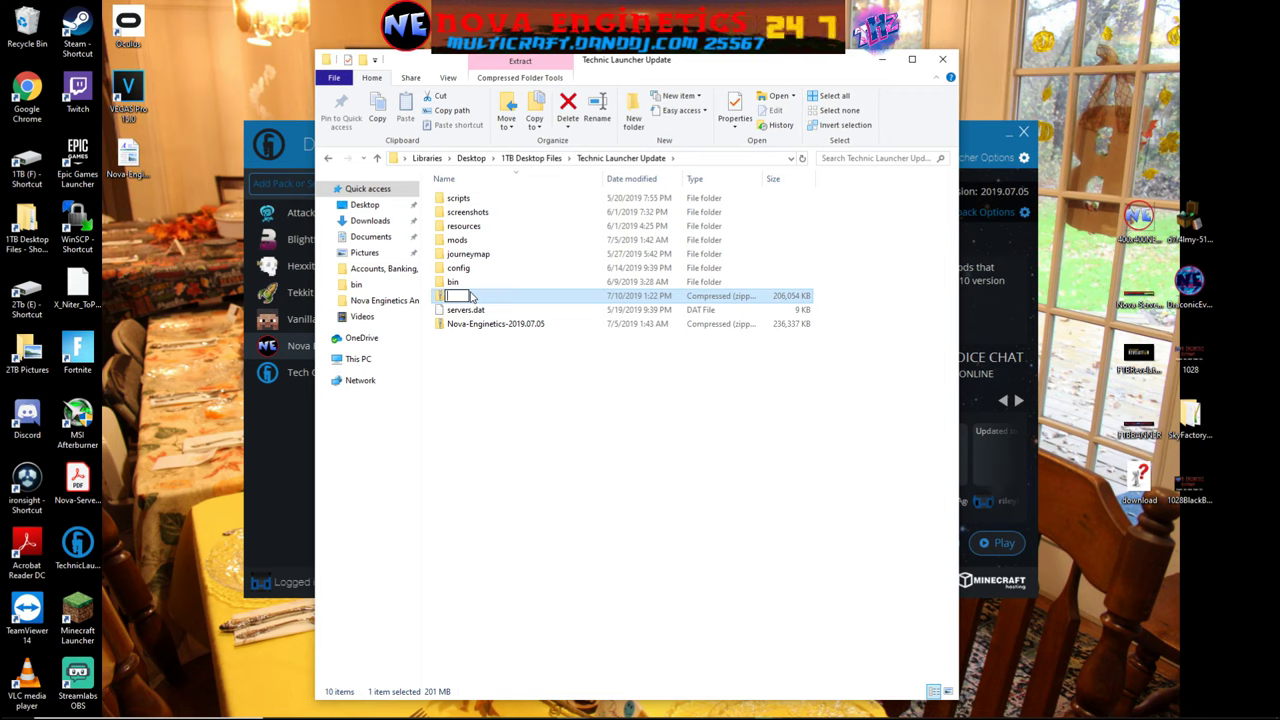
{"action": "type", "text": "youtube"}
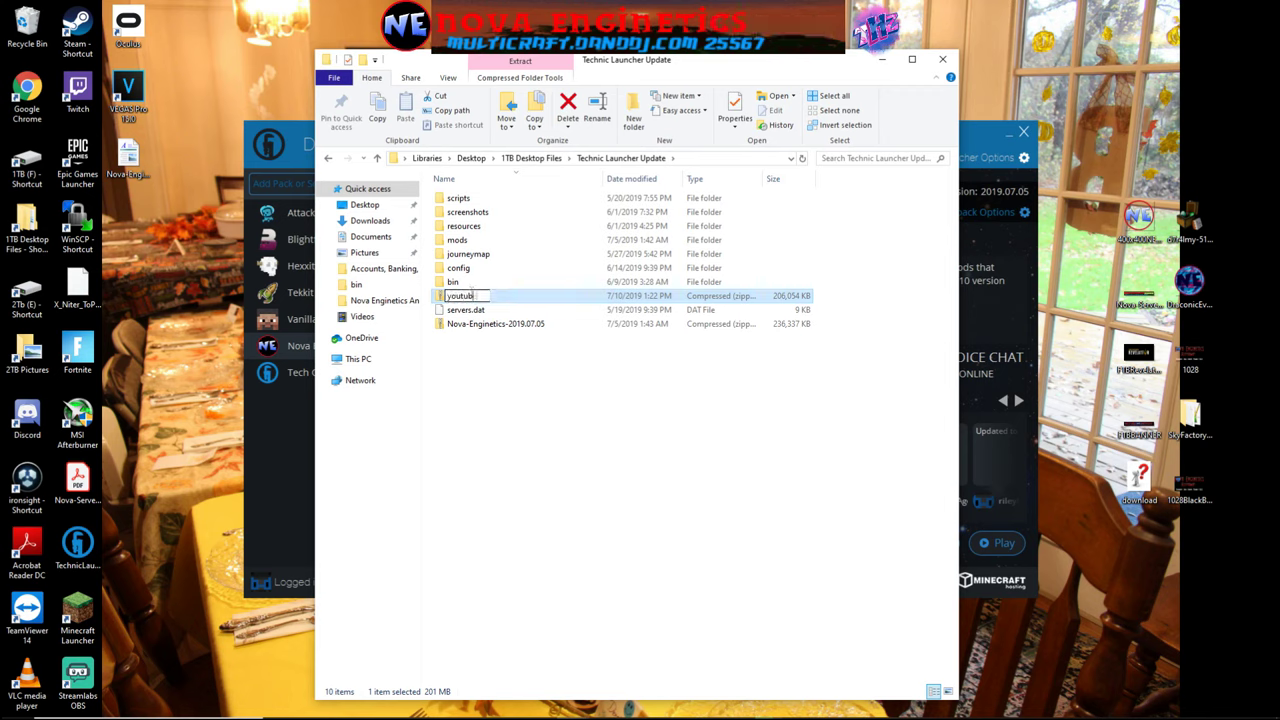
{"action": "type", "text": "tutori"}
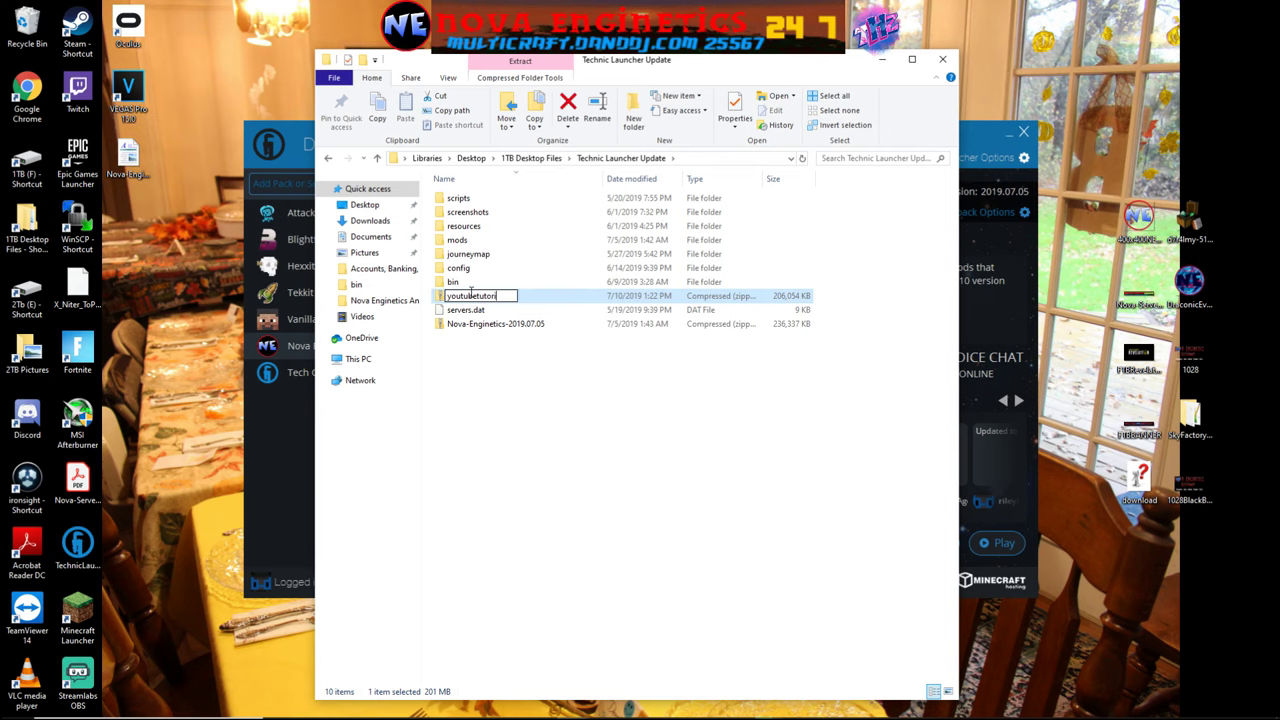
{"action": "type", "text": "al"}
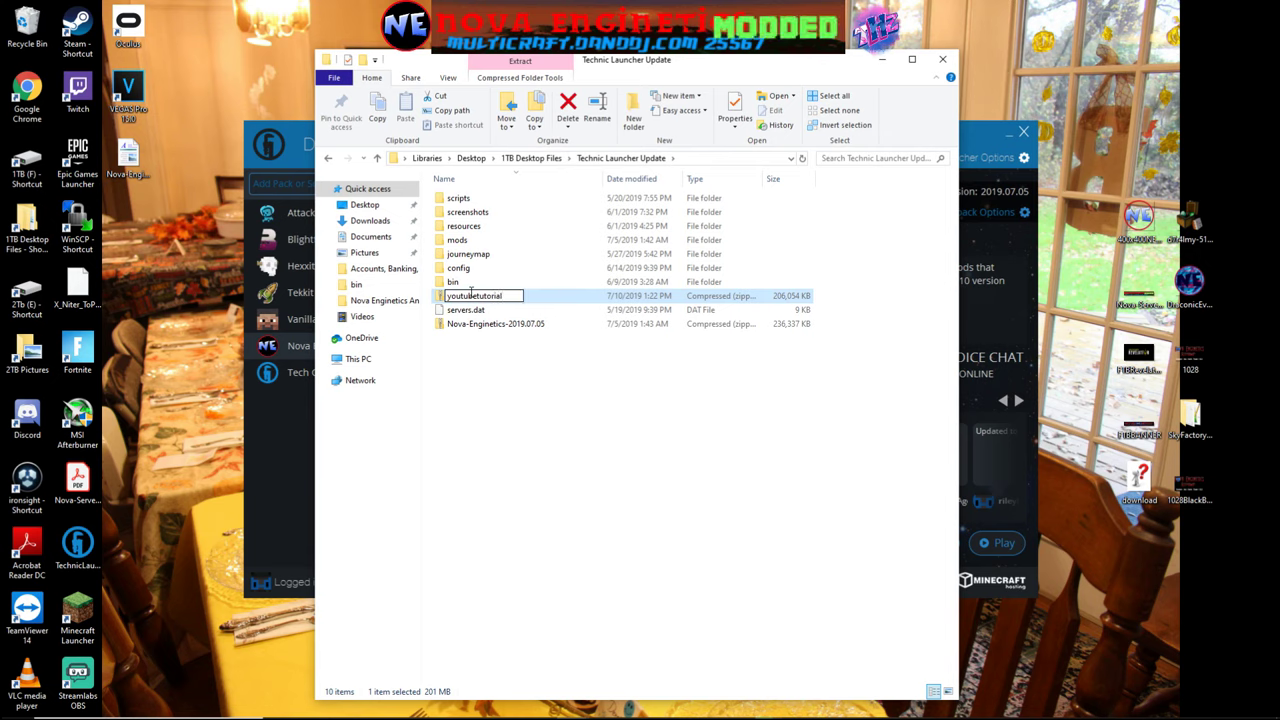
{"action": "type", "text": "-"}
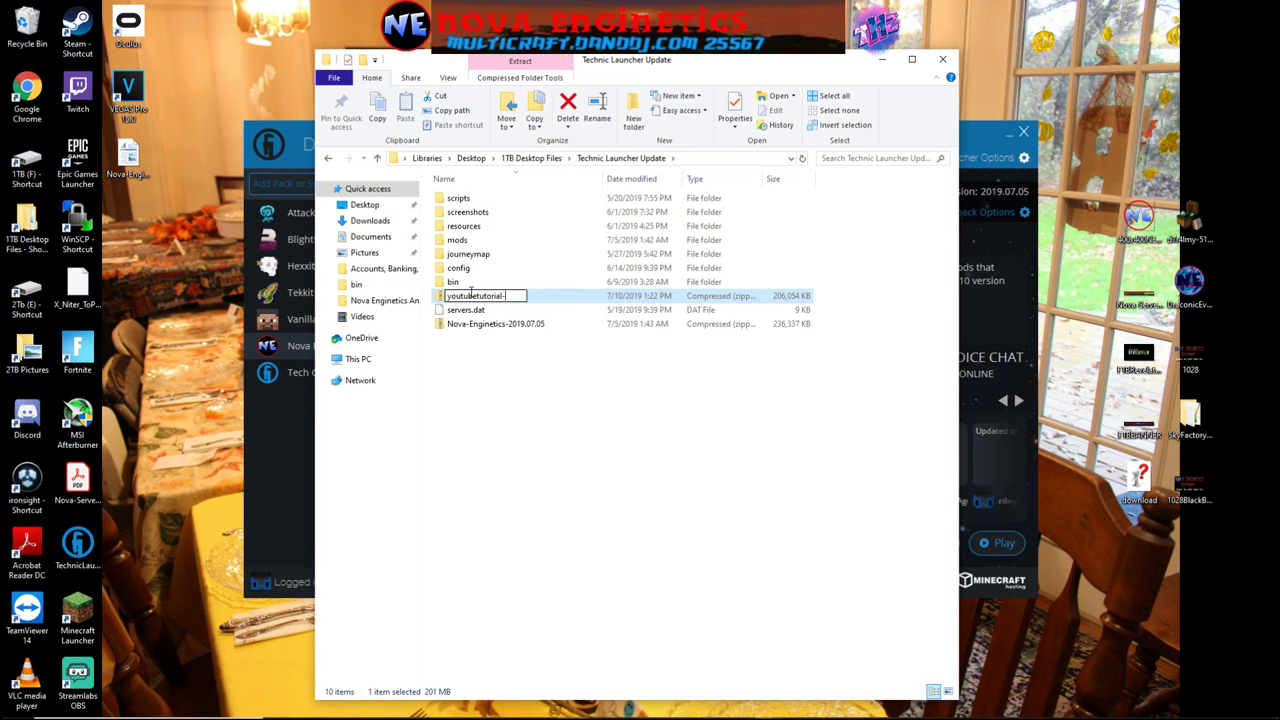
{"action": "type", "text": "because-w"}
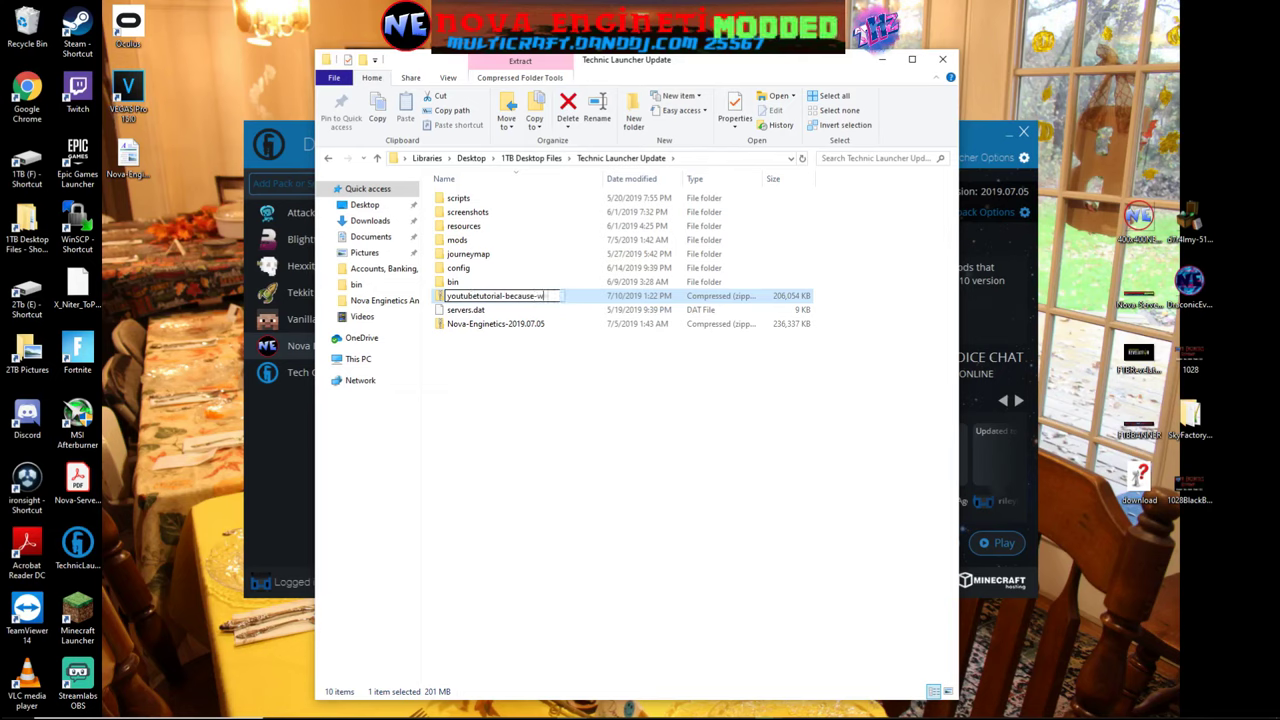
{"action": "type", "text": "hynot"}
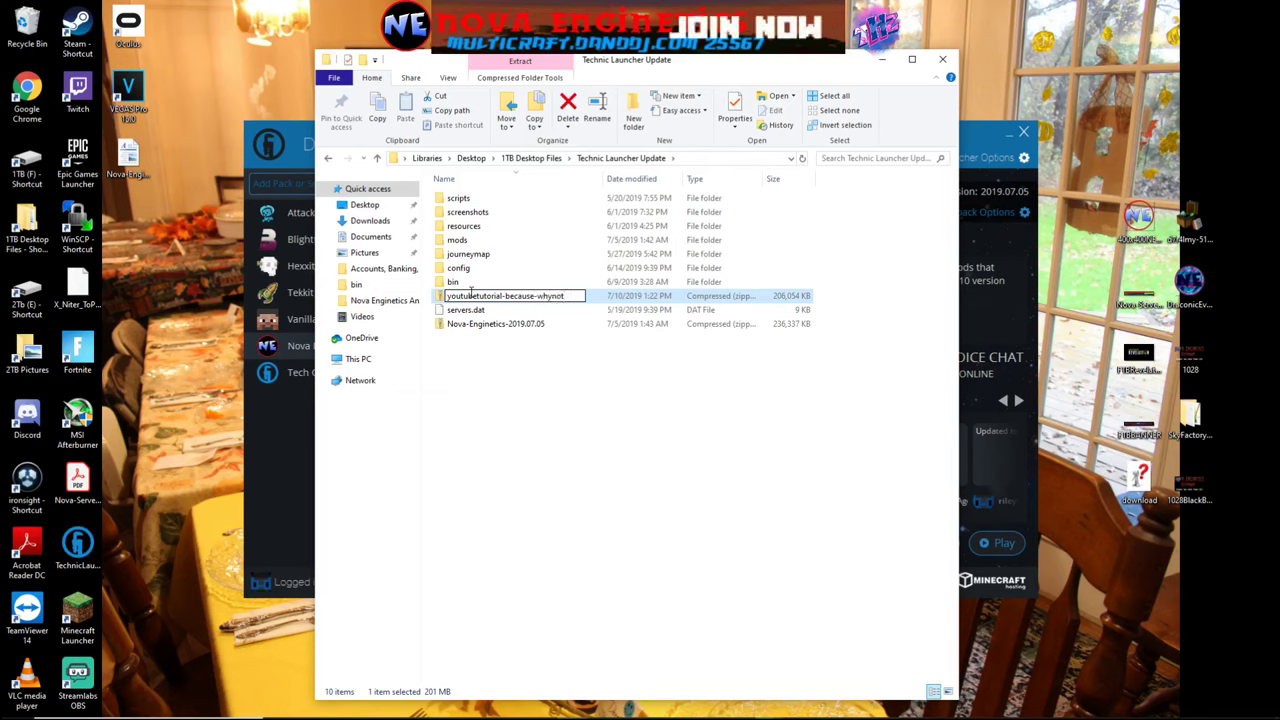
{"action": "left_click", "coordinate": [558, 425]}
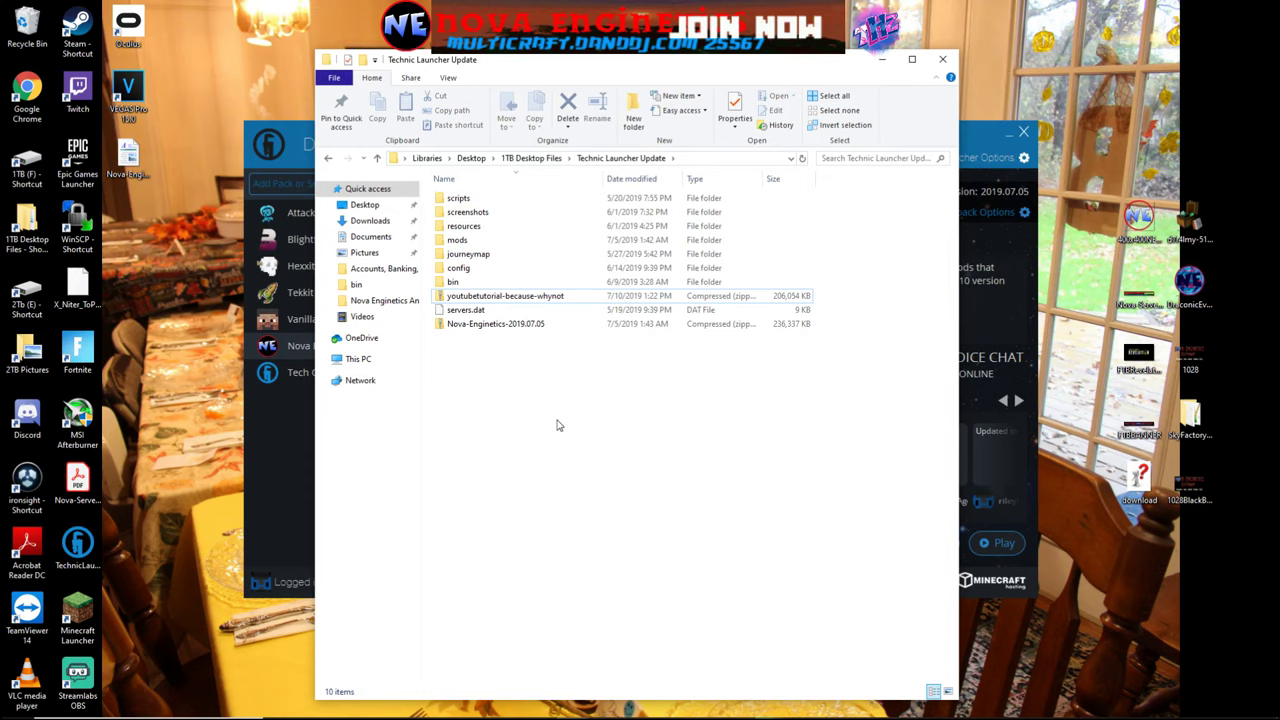
View the Tech Crusaiders page (installed 1.18.1) in Technic Launcher, then return to the Technic Launcher Update folder
{"action": "left_click", "coordinate": [969, 148]}
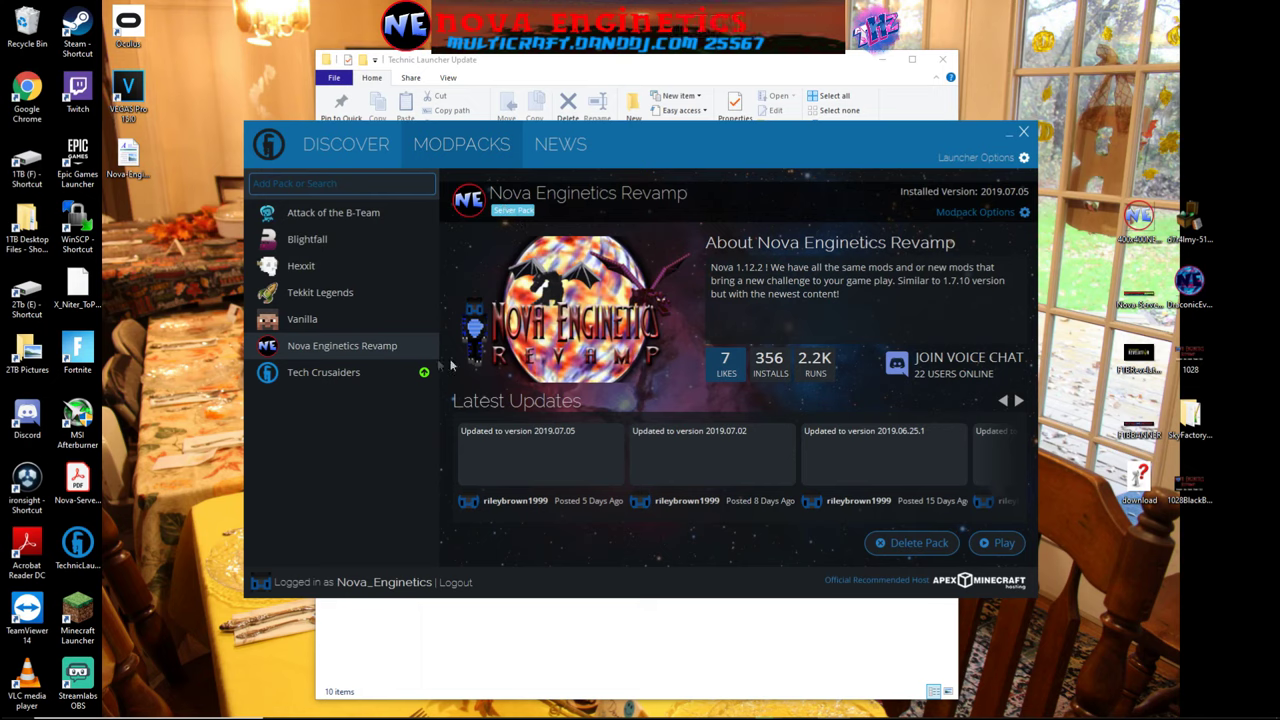
{"action": "left_click", "coordinate": [342, 376]}
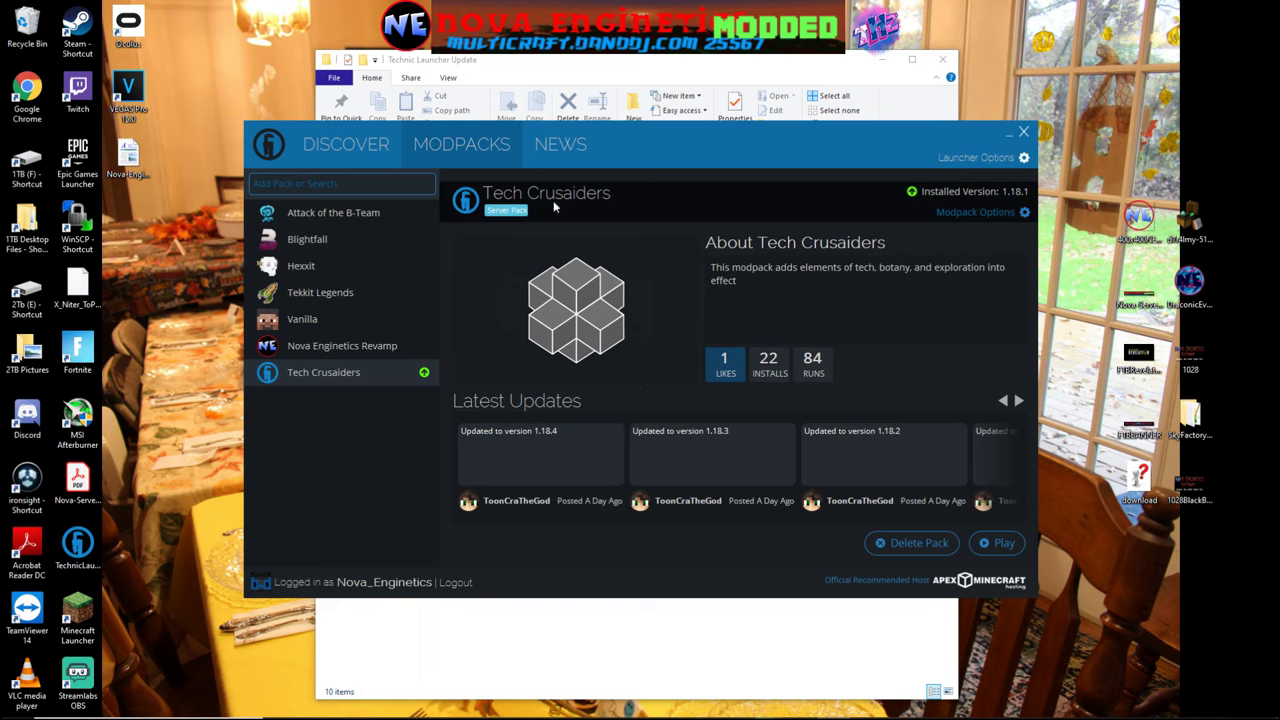
{"action": "mouse_move", "coordinate": [566, 716]}
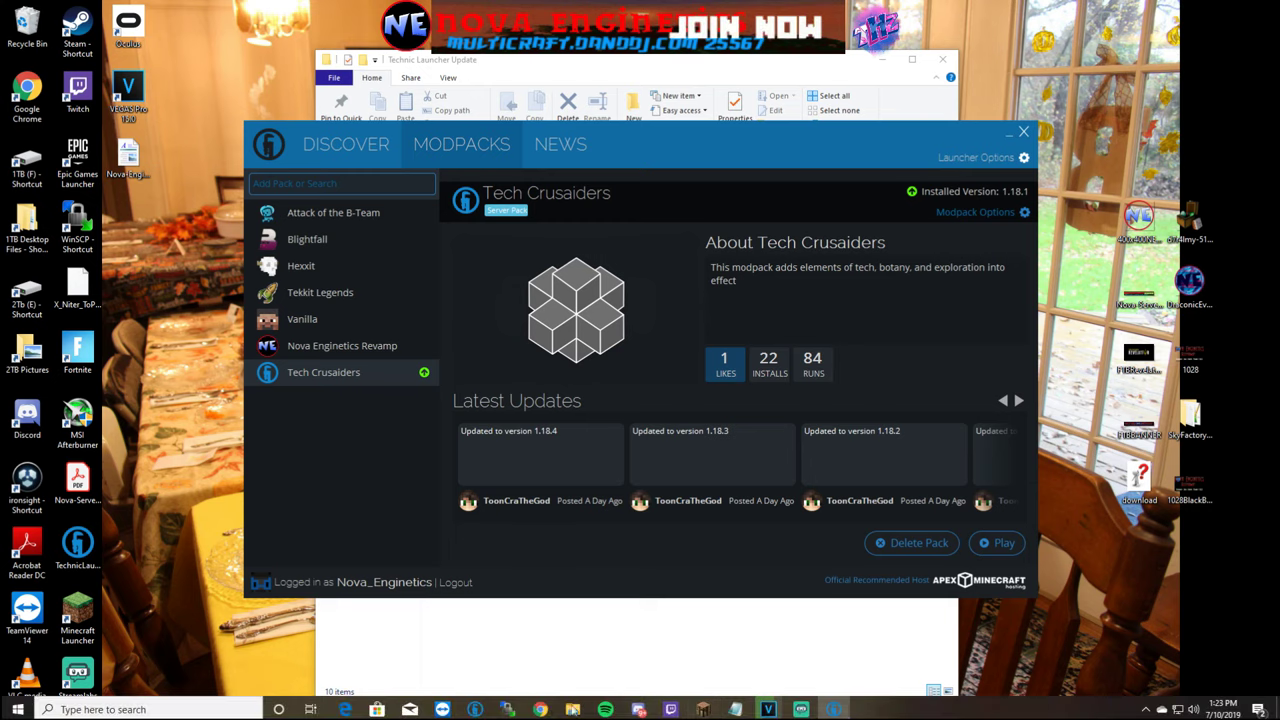
{"action": "left_click", "coordinate": [602, 650]}
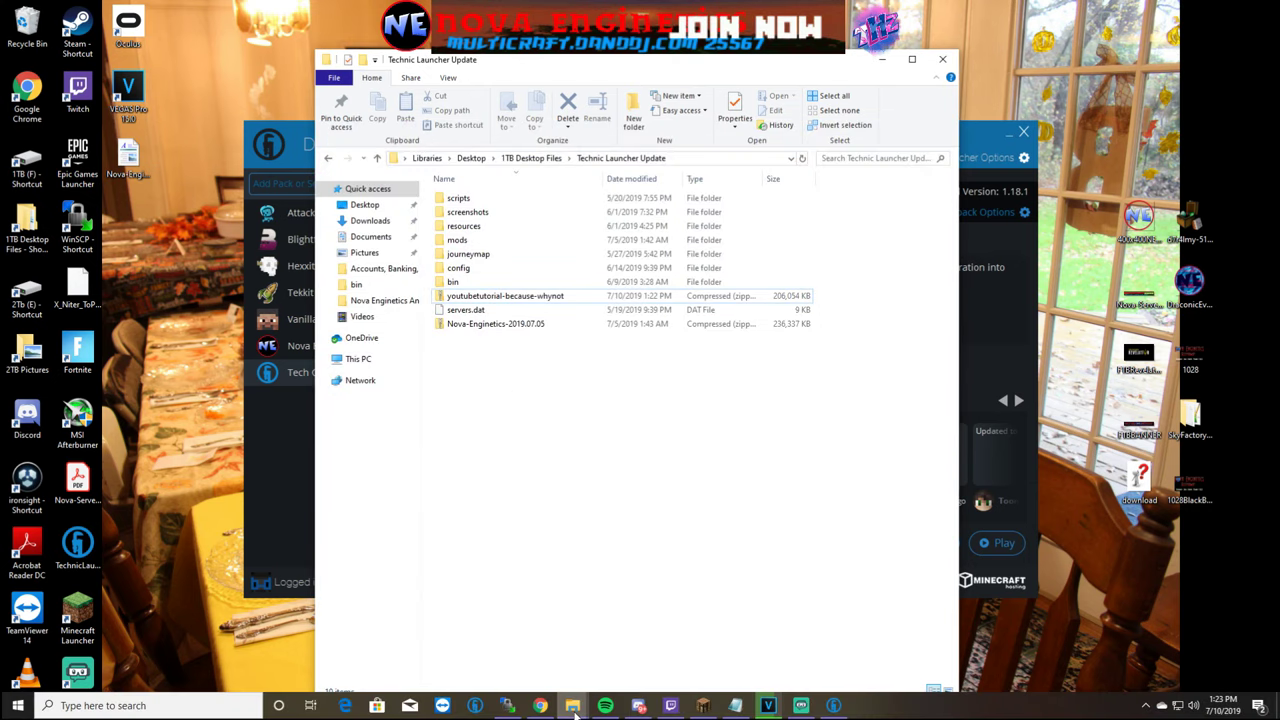
Open the 1TB (F:) desktop shortcut in a second File Explorer window
{"action": "mouse_move", "coordinate": [572, 708]}
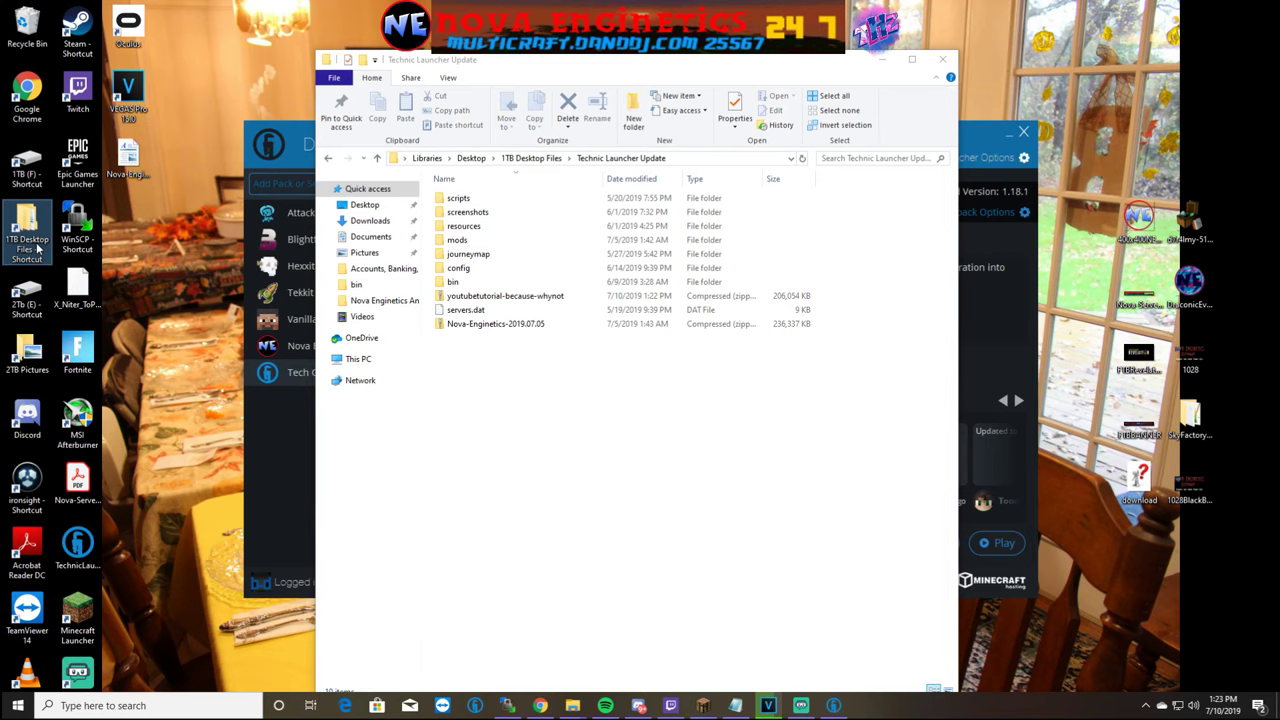
{"action": "double_click", "coordinate": [27, 168]}
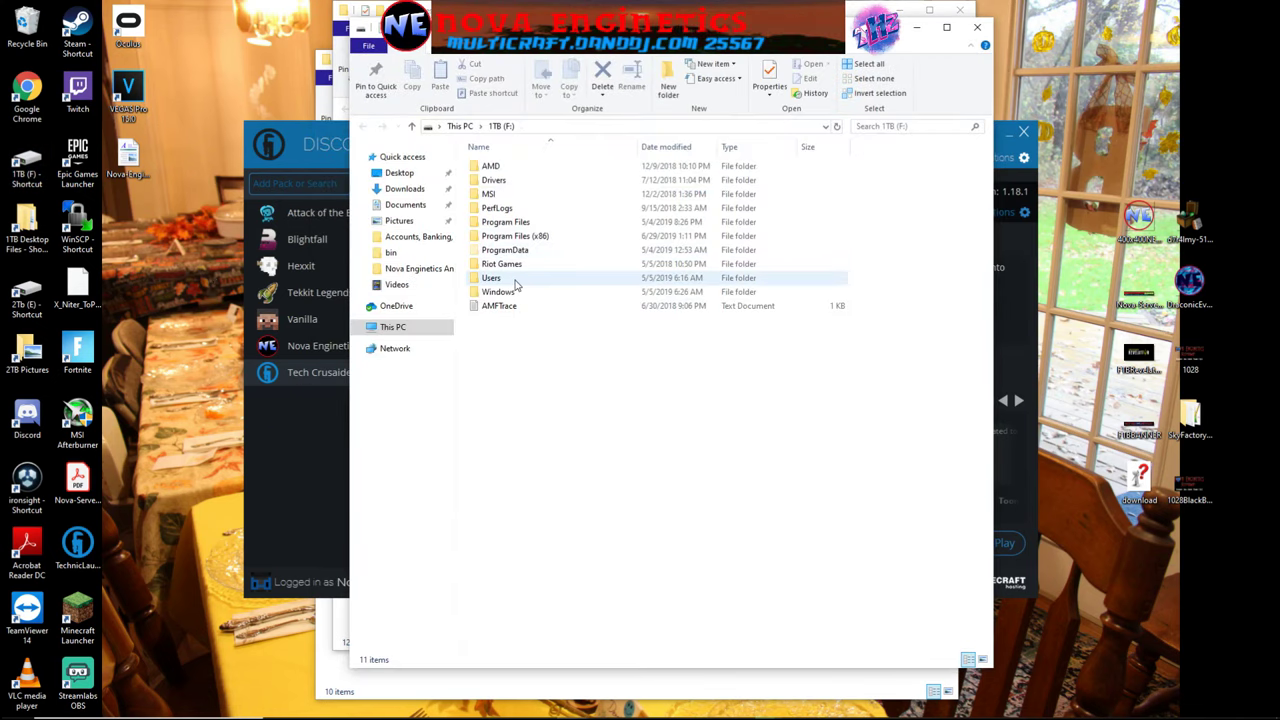
Browse Users > profile > AppData > Roaming > technic > modpacks to show the two pack folders
{"action": "left_click", "coordinate": [514, 278]}
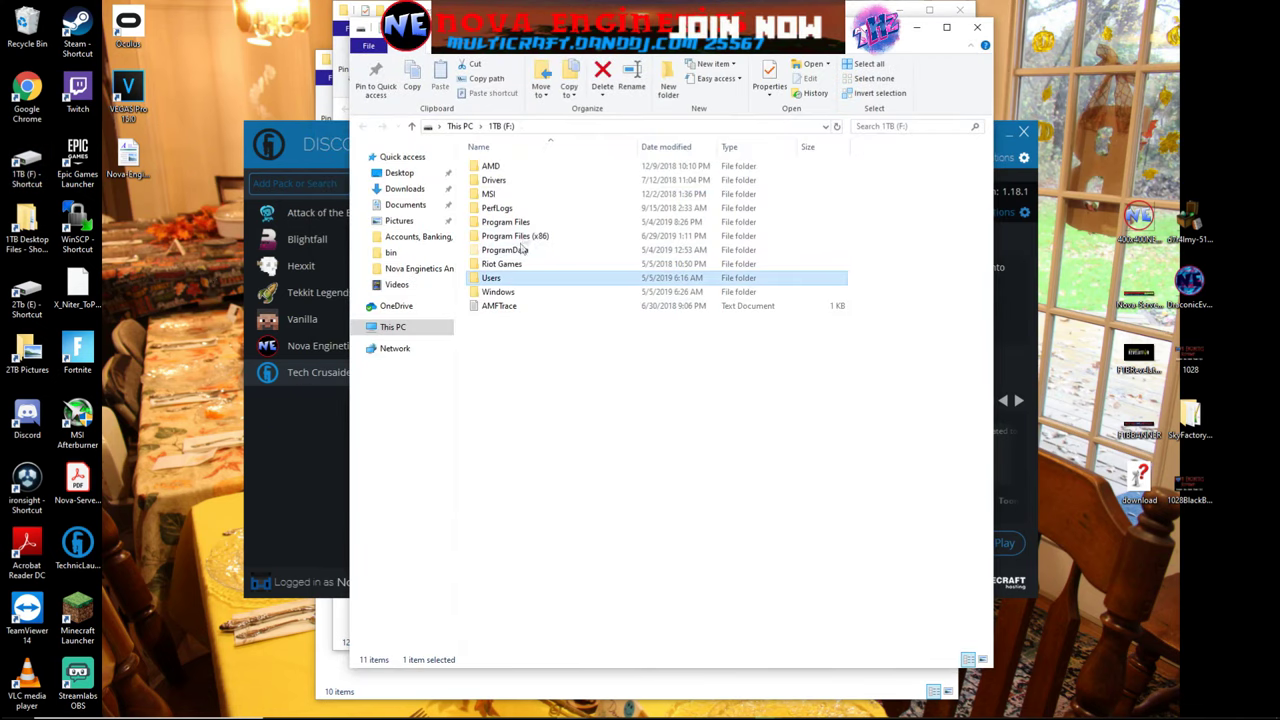
{"action": "double_click", "coordinate": [514, 278]}
{"action": "double_click", "coordinate": [495, 167]}
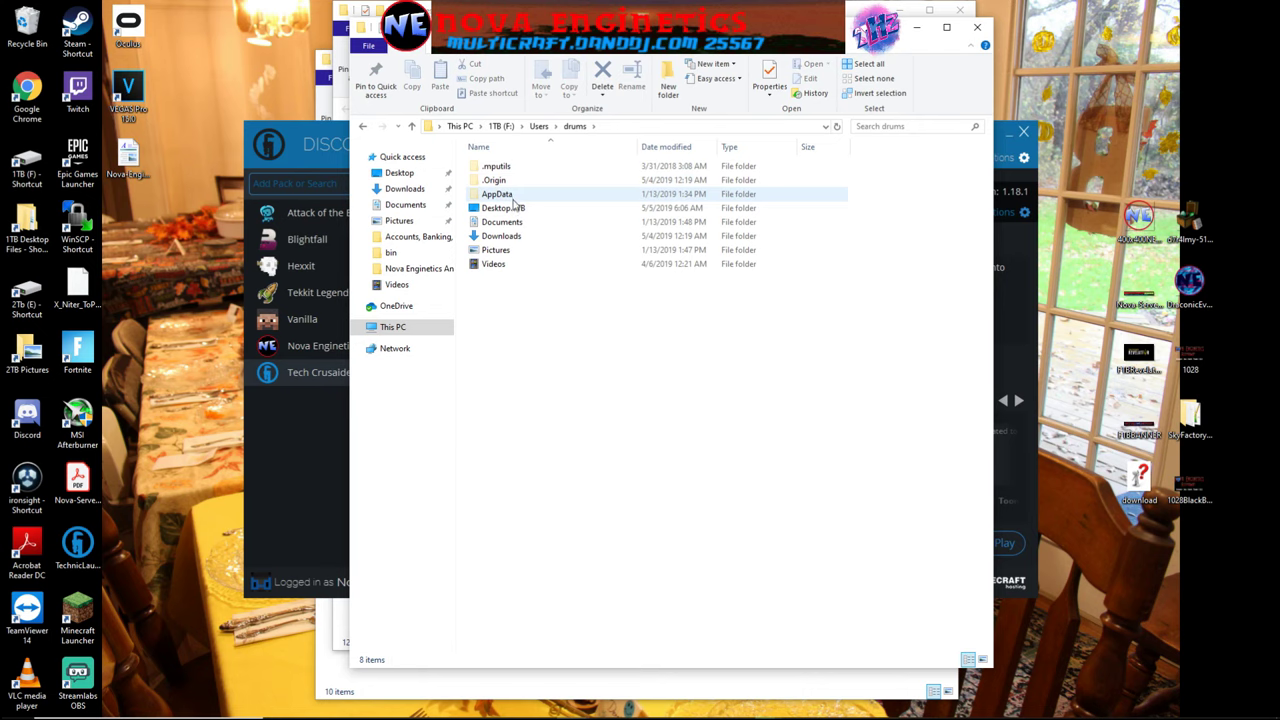
{"action": "left_click", "coordinate": [506, 196]}
{"action": "double_click", "coordinate": [506, 196]}
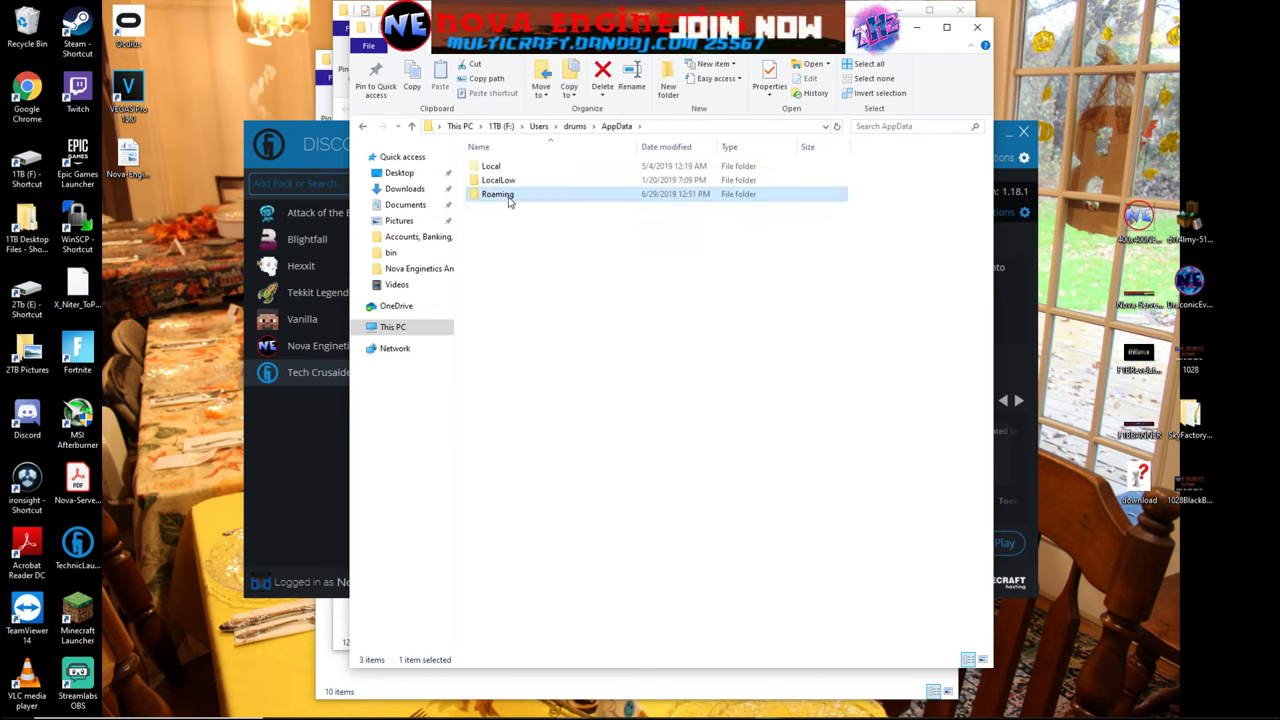
{"action": "double_click", "coordinate": [507, 196]}
{"action": "scroll", "coordinate": [543, 374], "scroll_direction": "down", "scroll_amount": 2}
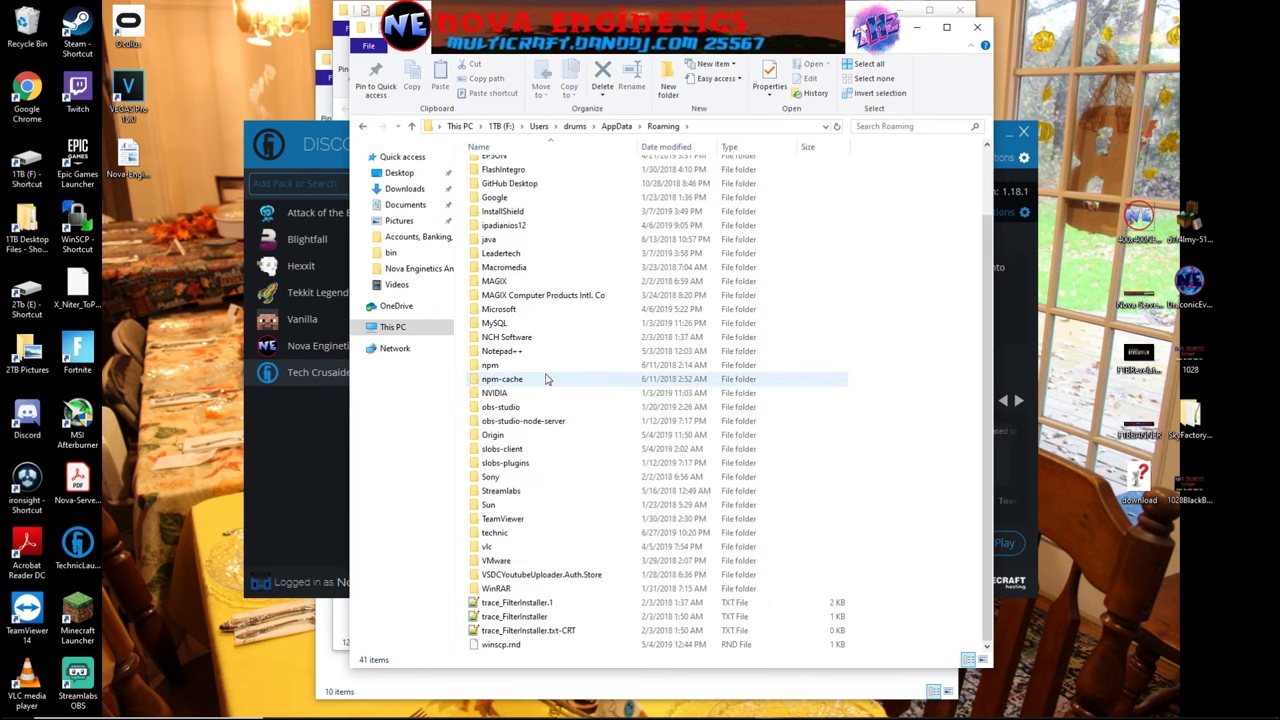
{"action": "double_click", "coordinate": [524, 535]}
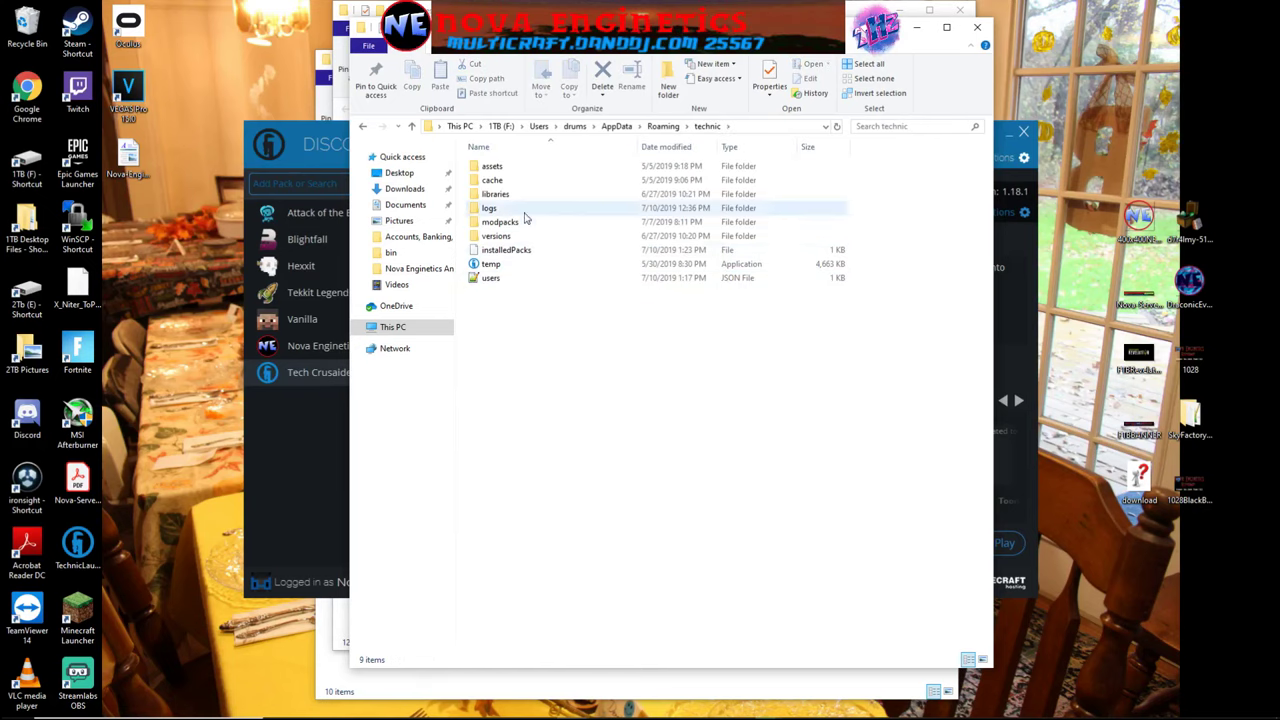
{"action": "double_click", "coordinate": [514, 224]}
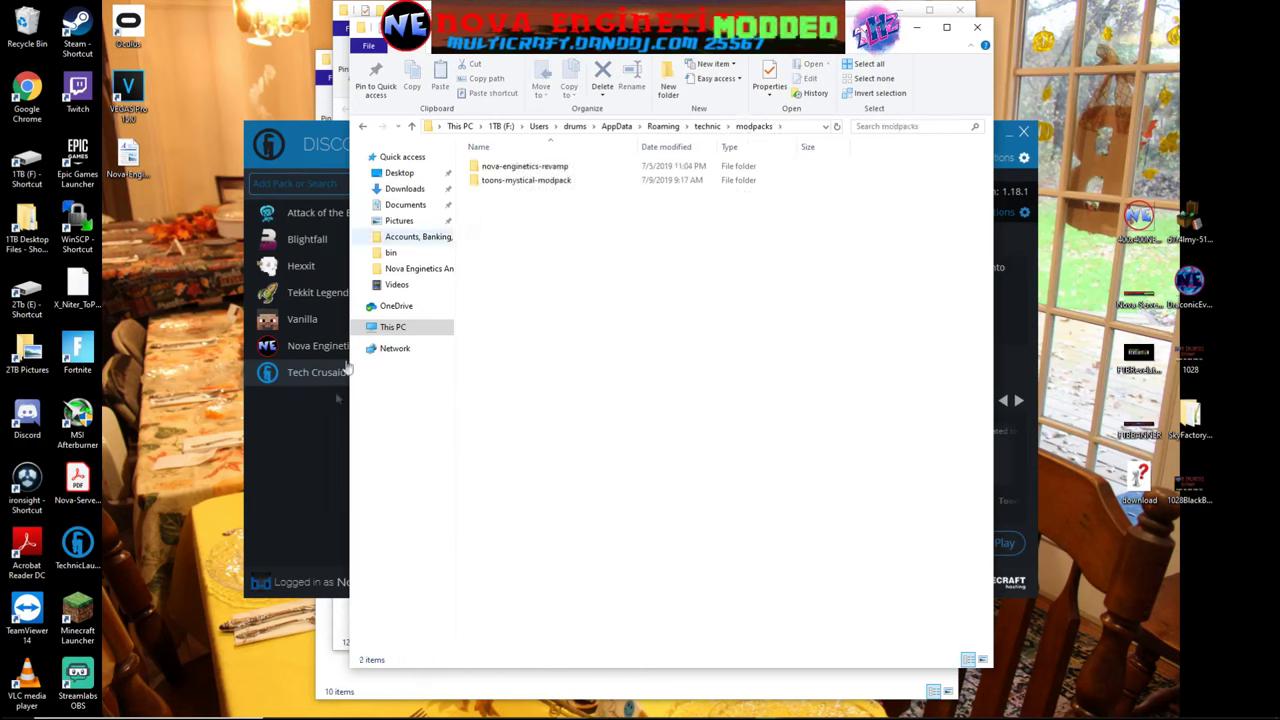
Switch back and forth between Technic Launcher and the modpacks folder, ending on the 1TB Desktop Files window
{"action": "left_click", "coordinate": [314, 456]}
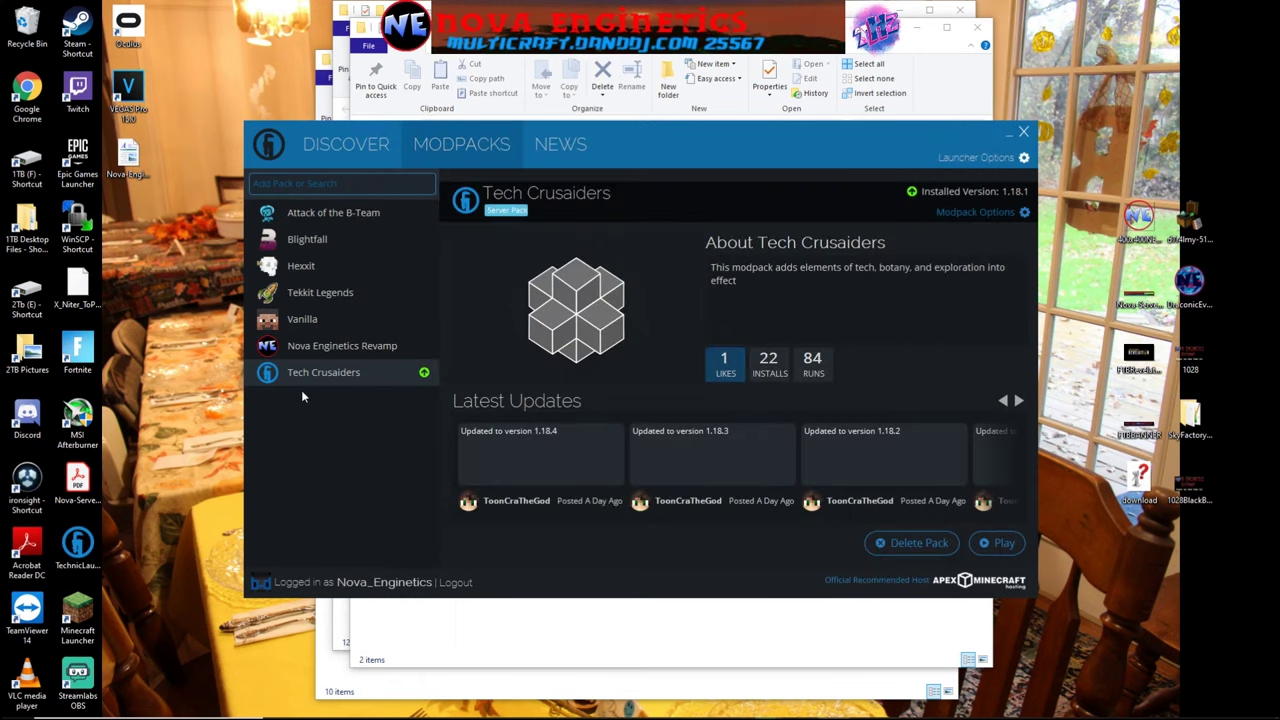
{"action": "key", "text": "alt+Tab"}
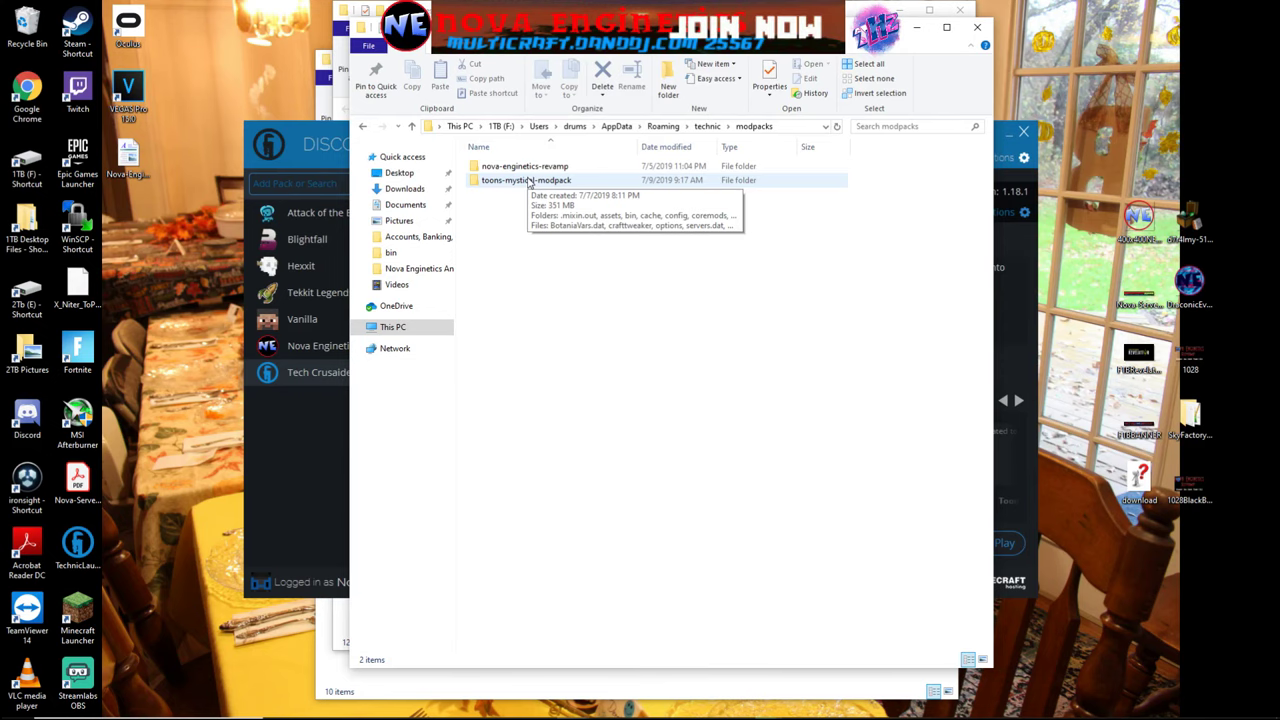
{"action": "left_click", "coordinate": [332, 438]}
{"action": "left_click", "coordinate": [652, 75]}
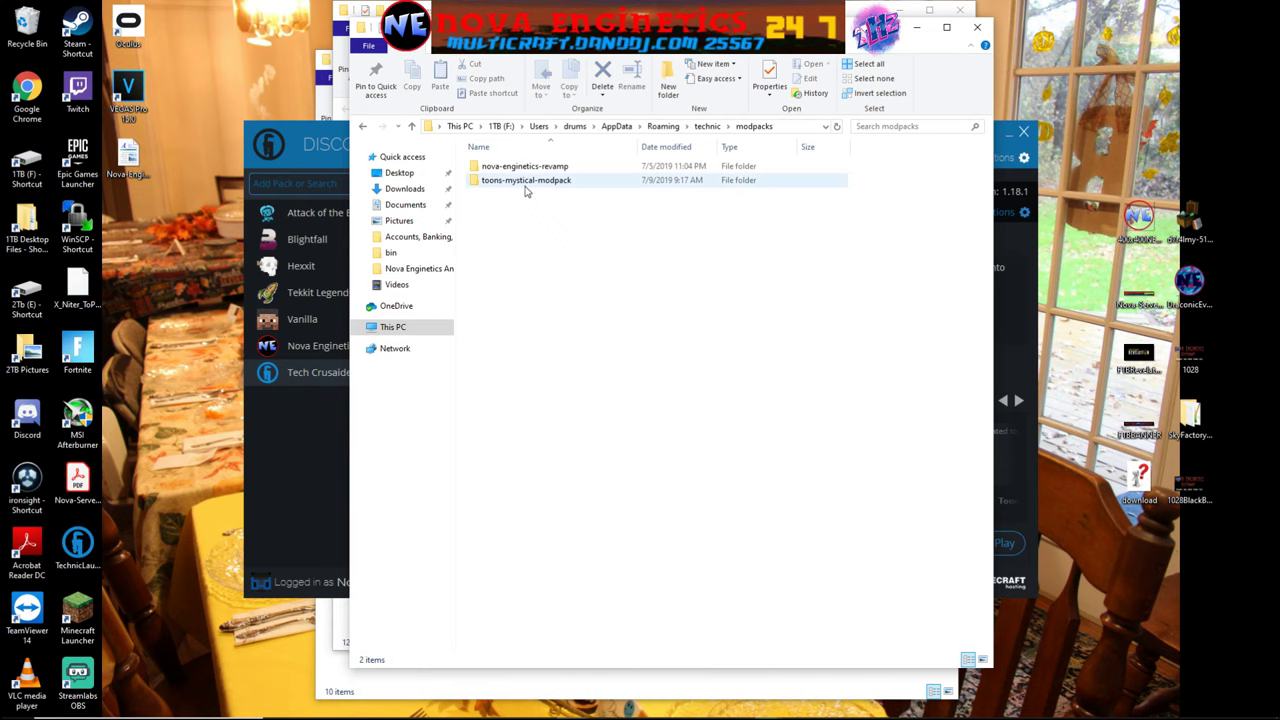
{"action": "left_click", "coordinate": [326, 468]}
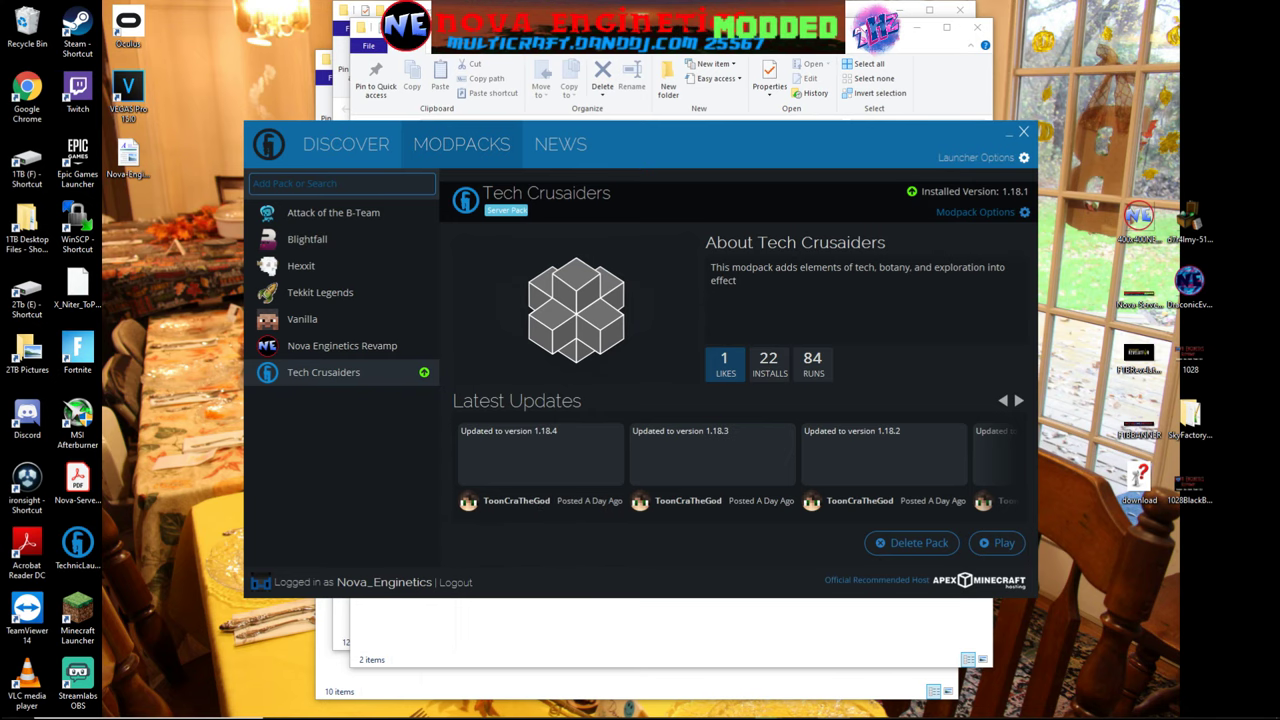
{"action": "key", "text": "alt+Tab"}
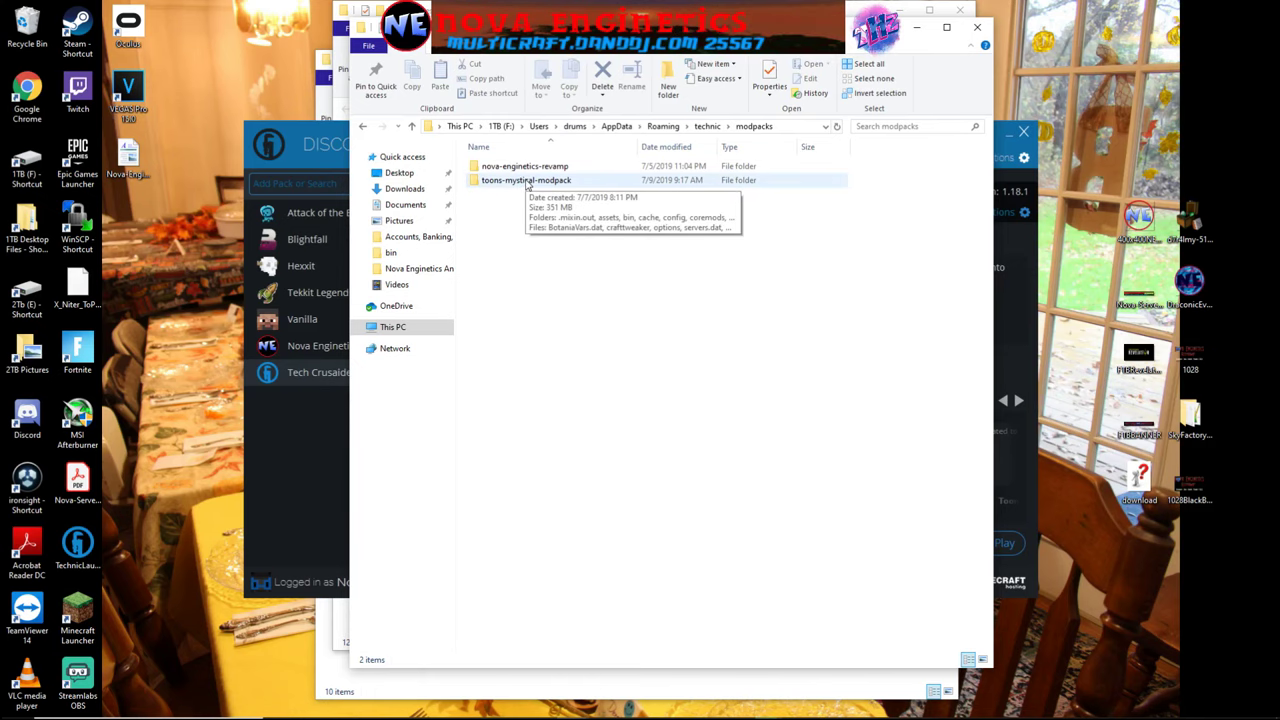
{"action": "key", "text": "alt+Tab"}
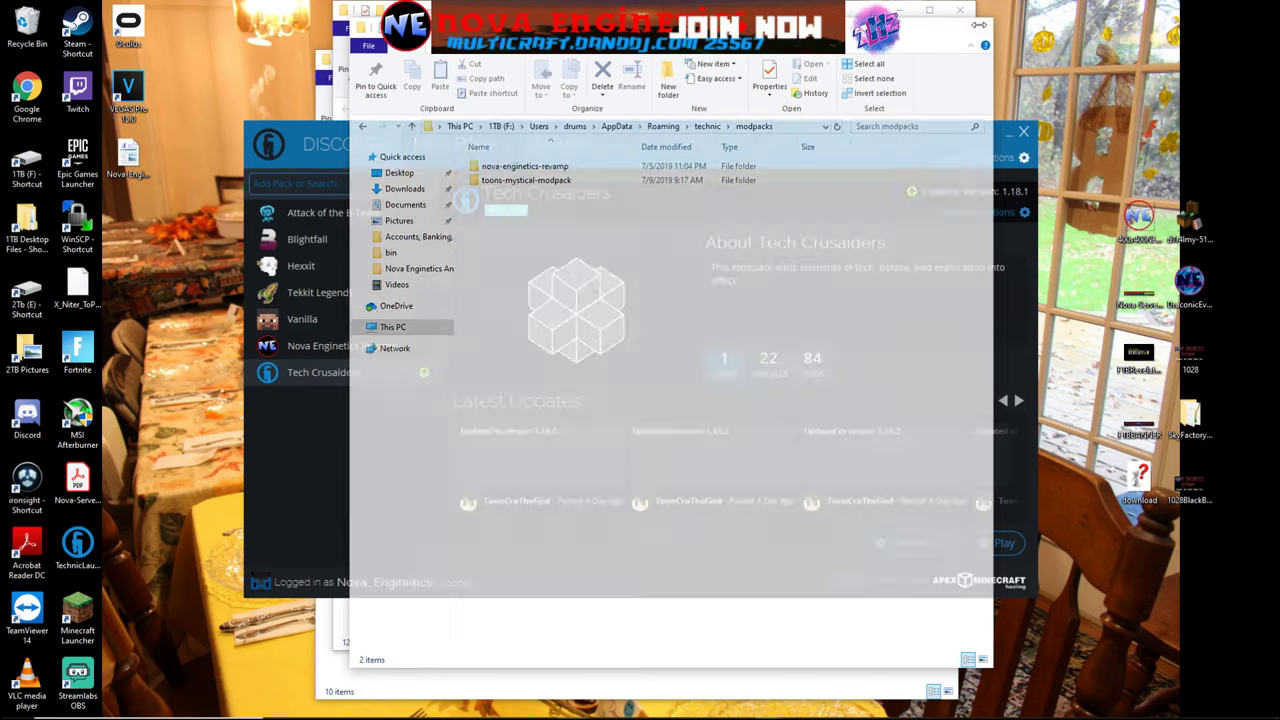
{"action": "key", "text": "alt+Tab"}
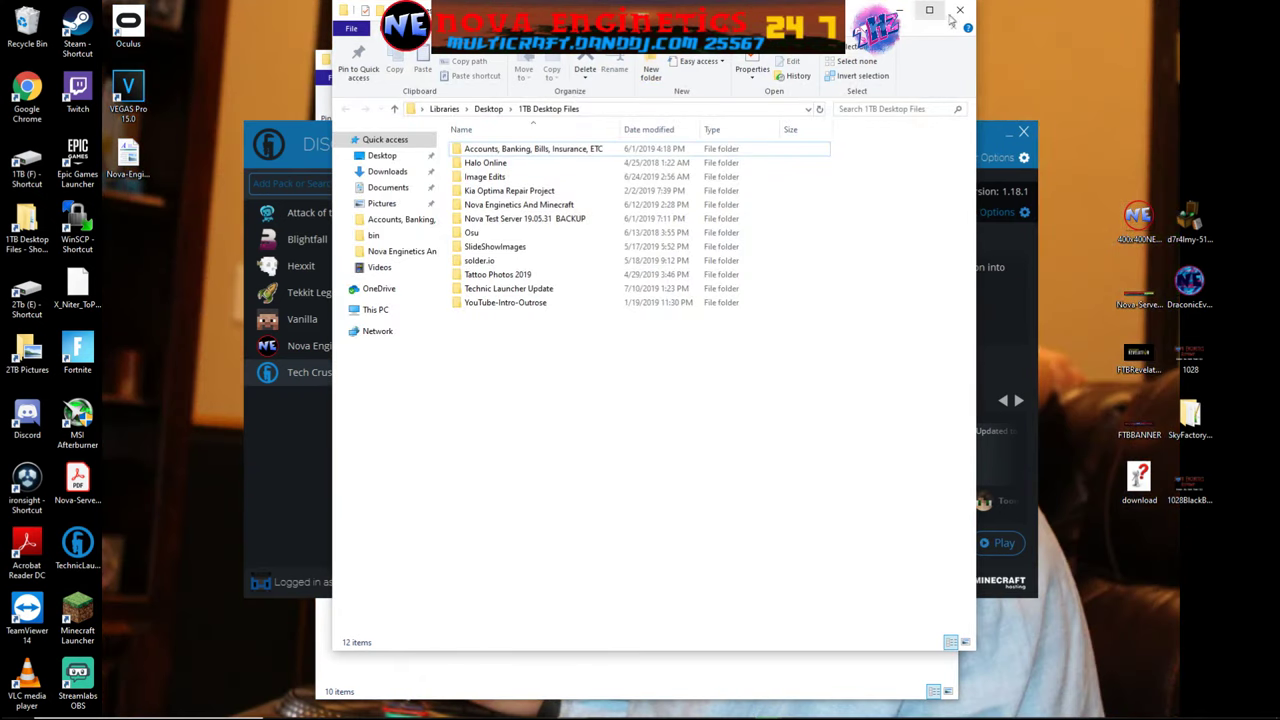
Rename the youtubetutorial-because-whynot zip to tech-crusaiders to match the modpack's name
{"action": "key", "text": "alt+Tab"}
{"action": "left_click", "coordinate": [538, 78]}
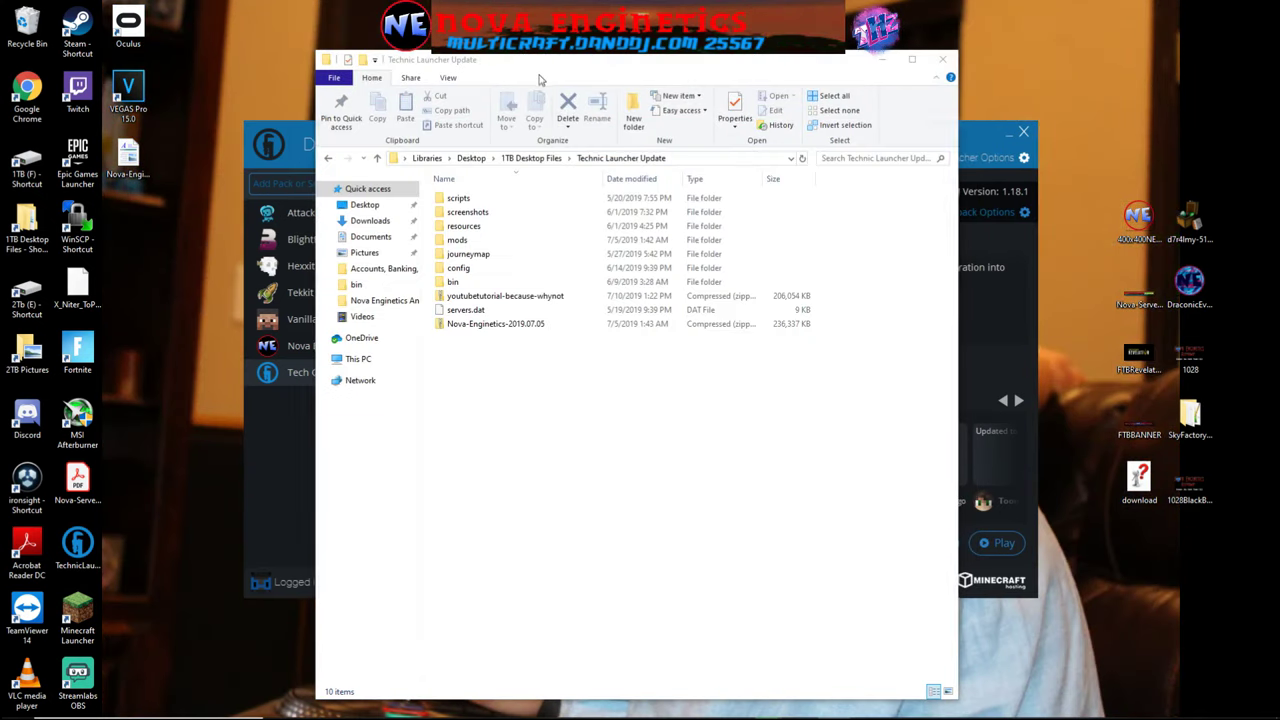
{"action": "left_click", "coordinate": [508, 299]}
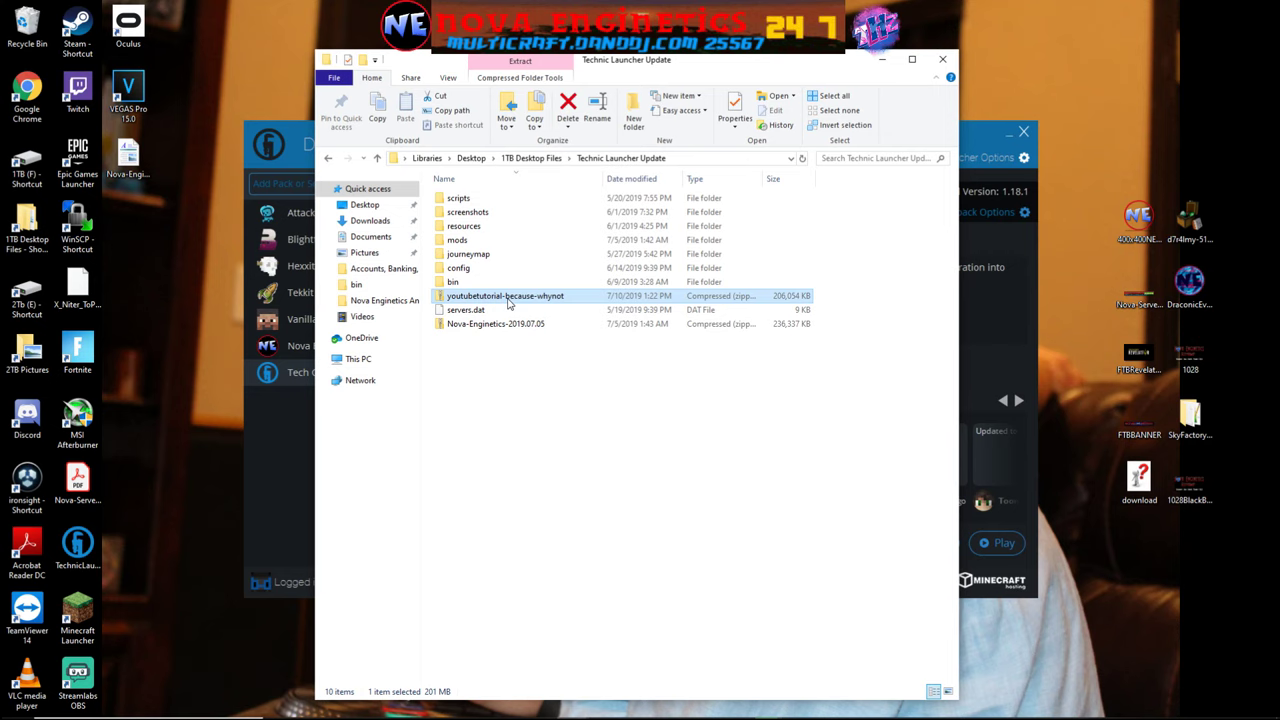
{"action": "left_click", "coordinate": [276, 500]}
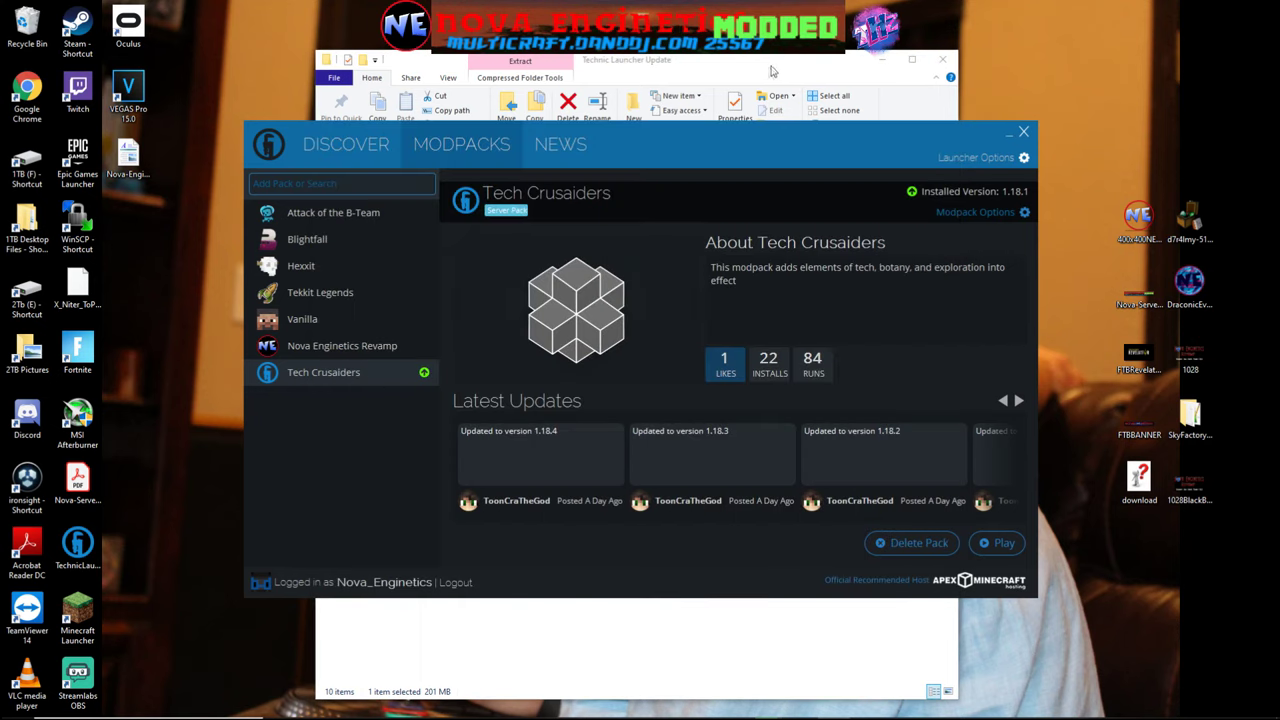
{"action": "key", "text": "alt+Tab"}
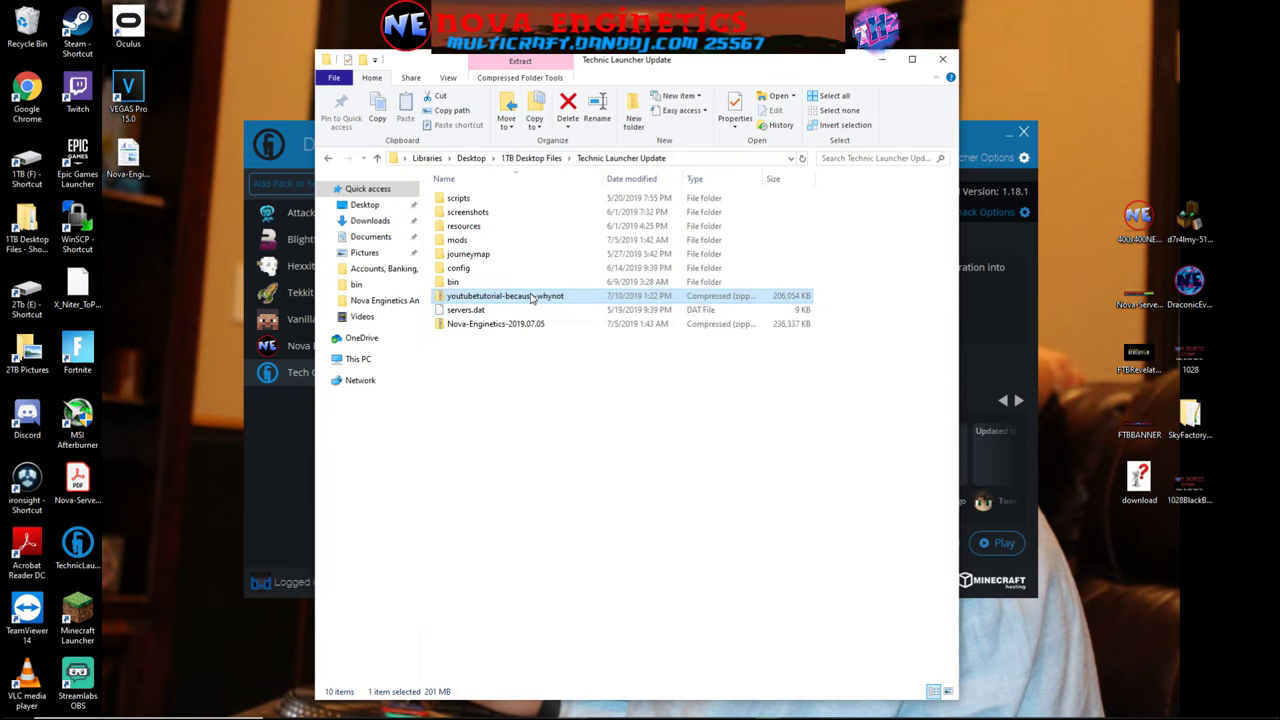
{"action": "left_click", "coordinate": [532, 298]}
{"action": "type", "text": "t"}
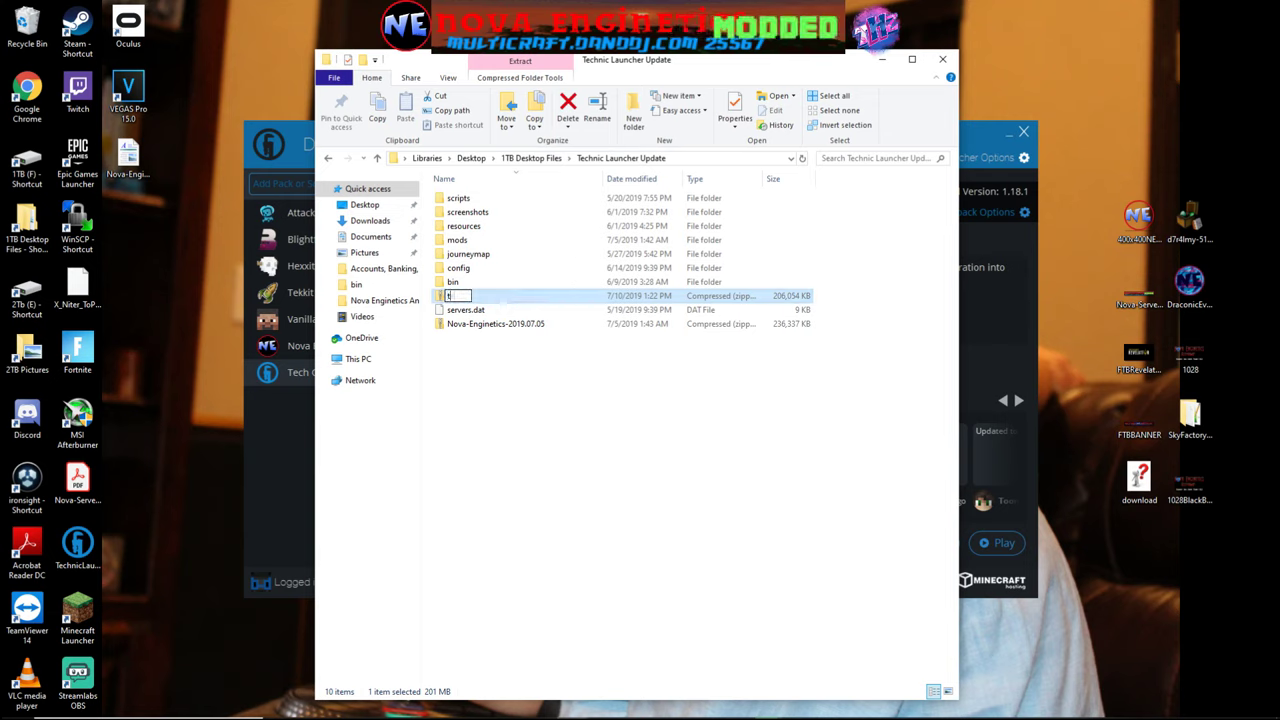
{"action": "type", "text": "ech-"}
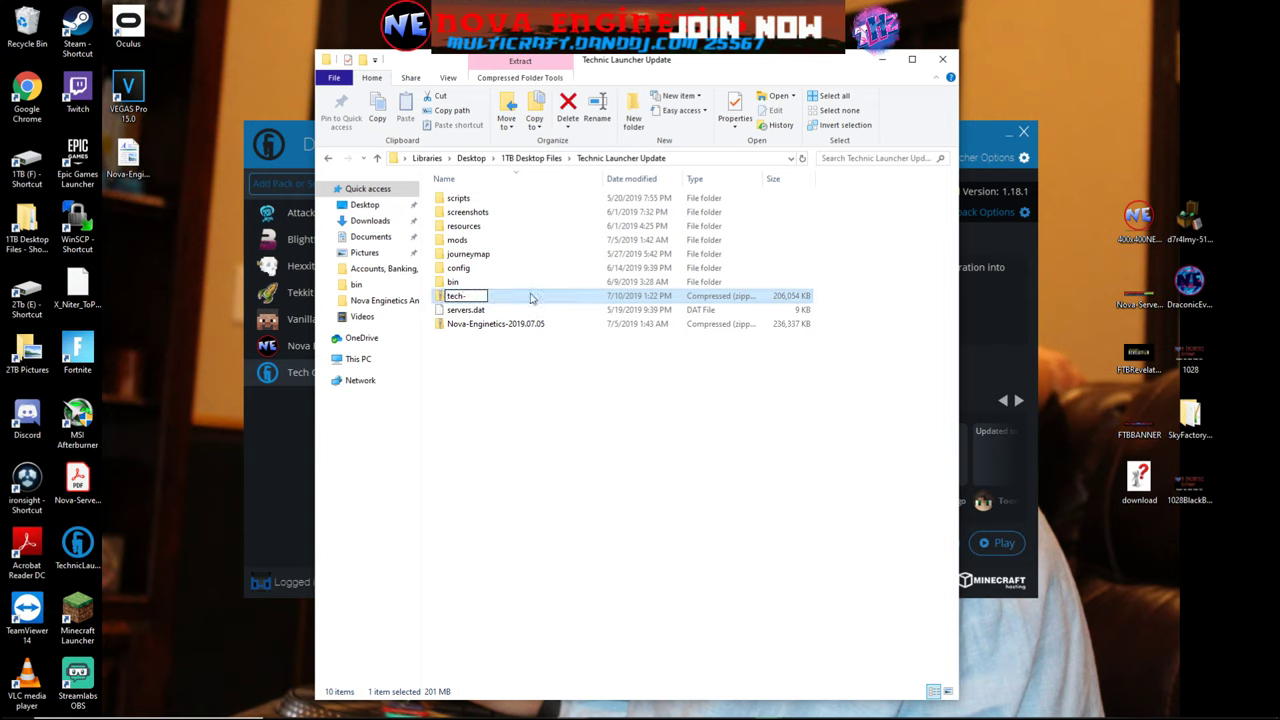
{"action": "type", "text": "crusaiders"}
{"action": "left_click", "coordinate": [513, 402]}
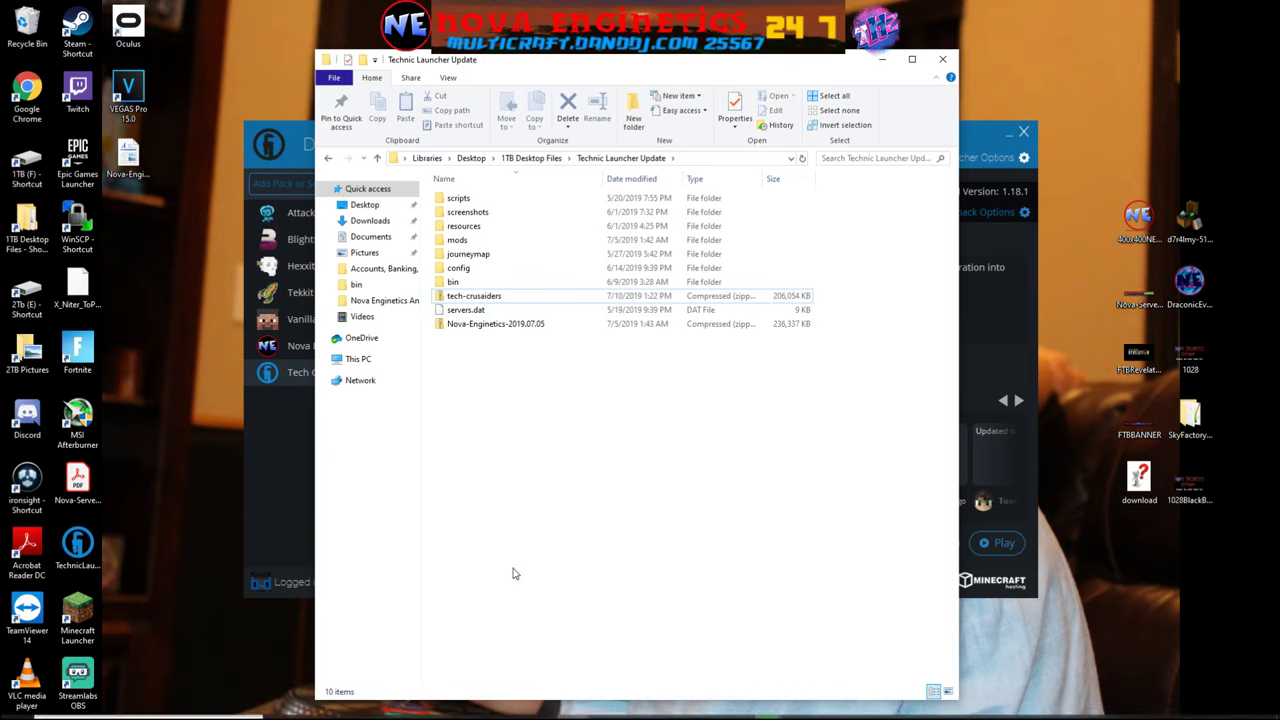
{"action": "key", "text": "super"}
Launch Chrome, go to dropbox.com, show the Files list with Nova-Enginetics-2019.07.05.zip, and dismiss the Business promo
{"action": "type", "text": "google"}
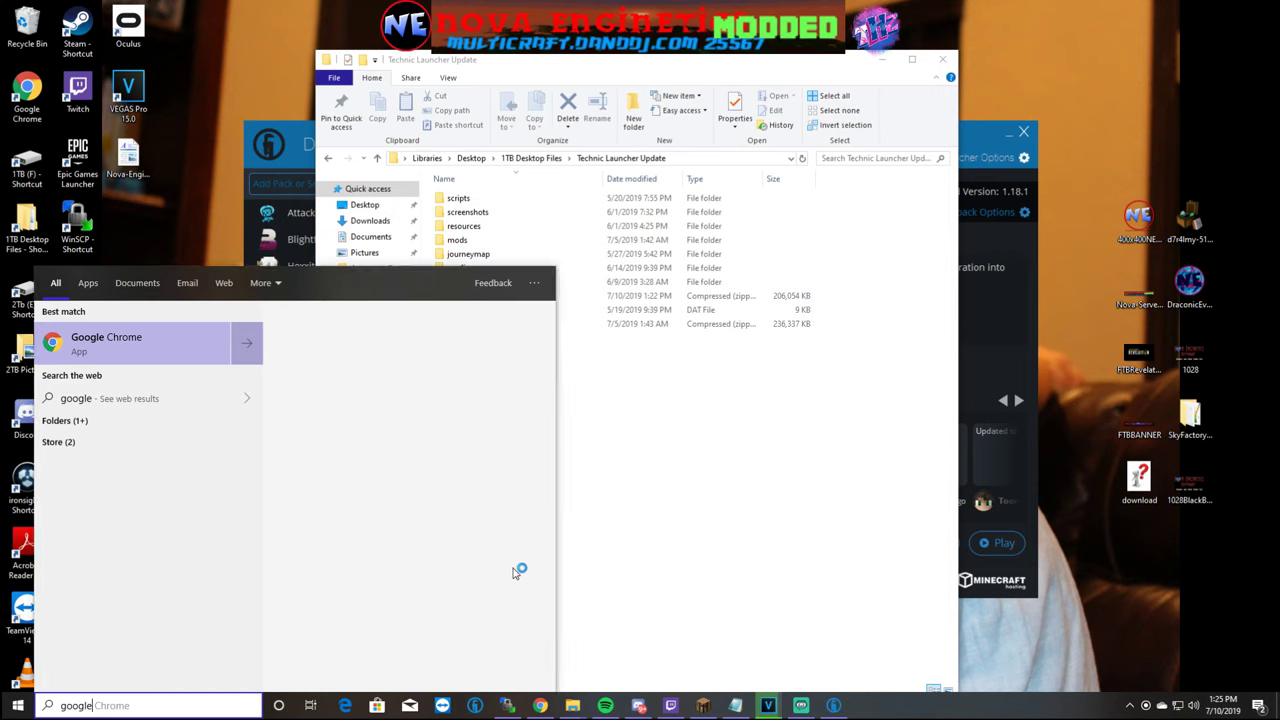
{"action": "key", "text": "Return"}
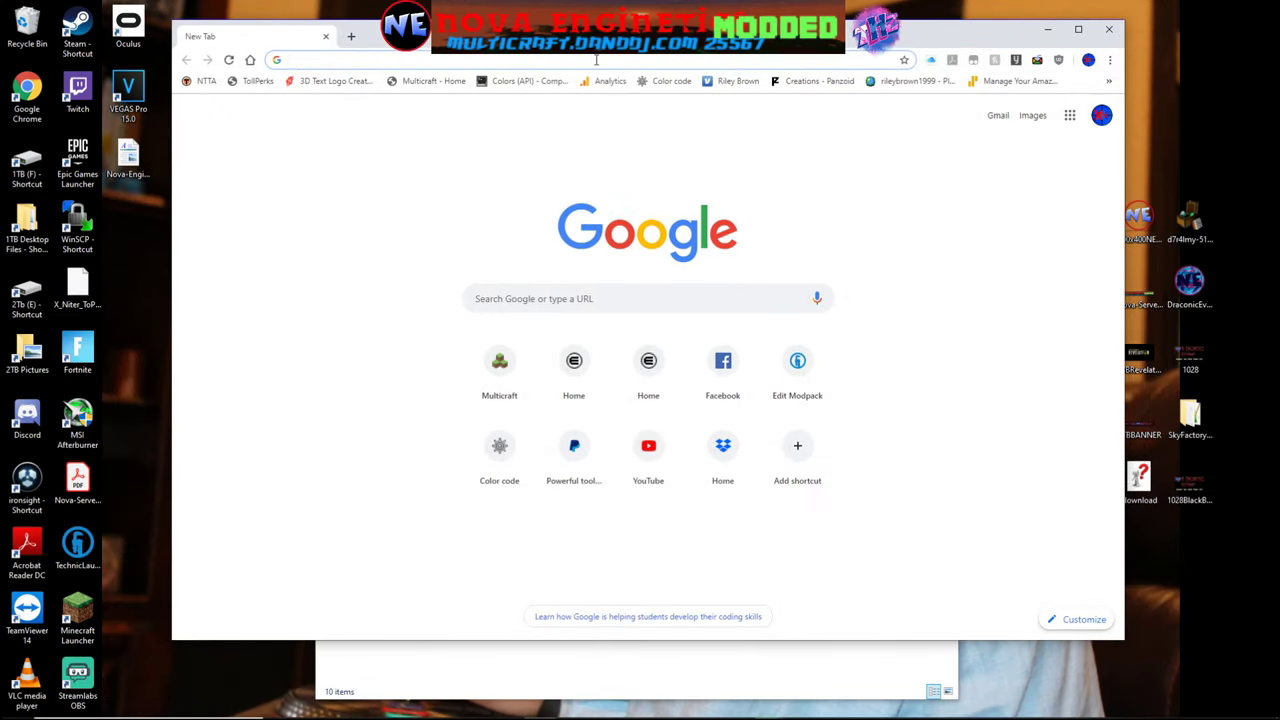
{"action": "type", "text": "dropbo"}
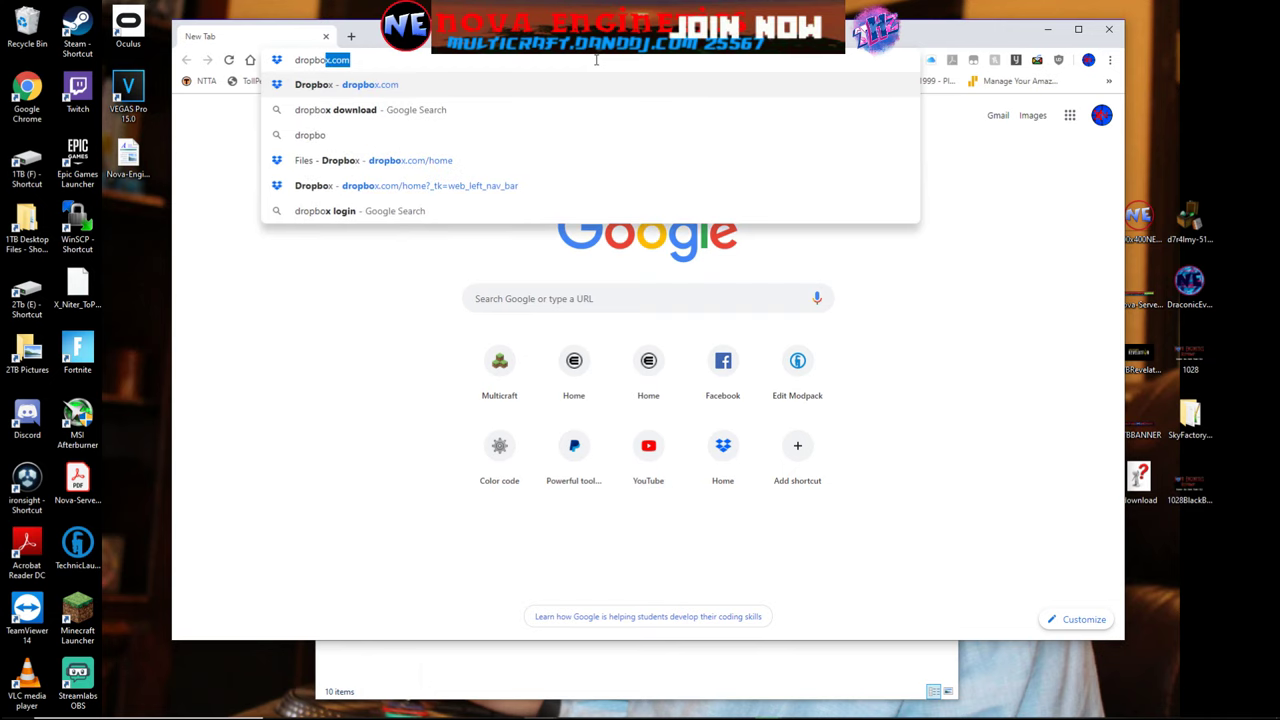
{"action": "type", "text": "x."}
{"action": "key", "text": "Return"}
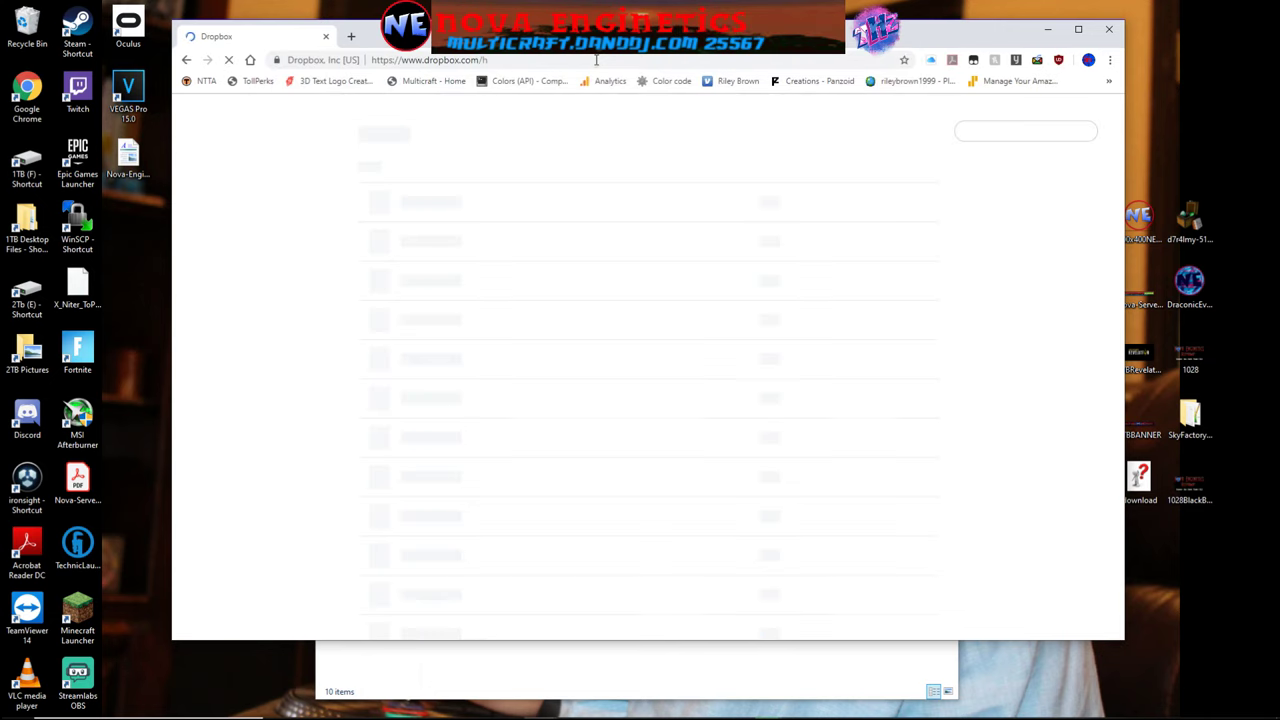
{"action": "left_click", "coordinate": [216, 205]}
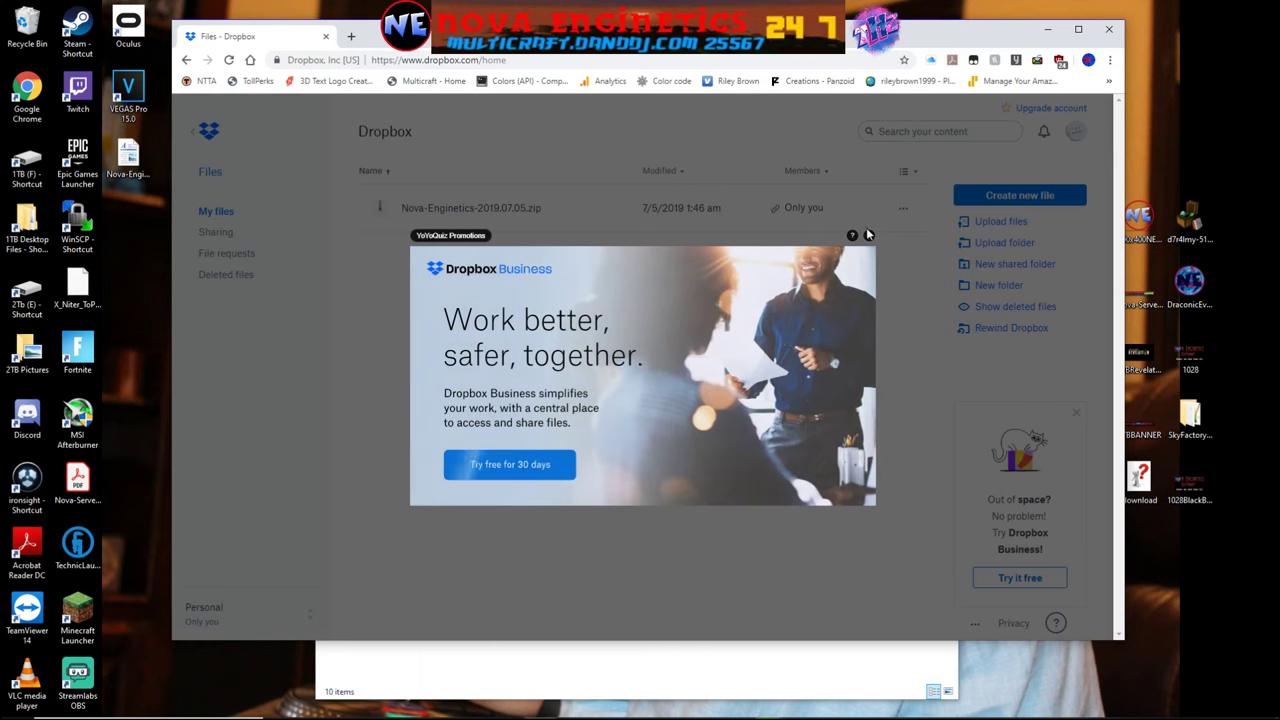
{"action": "left_click", "coordinate": [868, 235]}
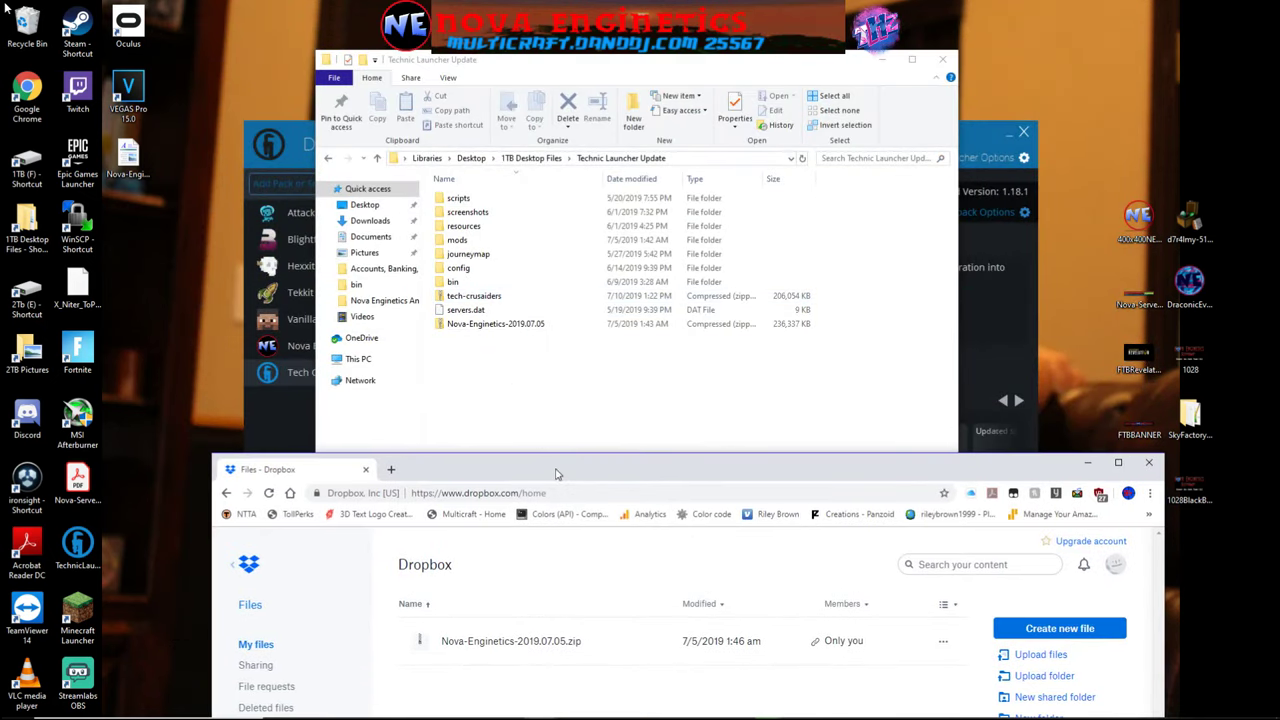
Snap Chrome beside Explorer, abandon dragging the zip into Dropbox, and enlarge the browser again
{"action": "key", "text": "super+Right"}
{"action": "left_click_drag", "start_coordinate": [500, 323], "coordinate": [480, 280]}
{"action": "left_click", "coordinate": [990, 125]}
{"action": "left_click_drag", "start_coordinate": [990, 125], "coordinate": [640, 73]}
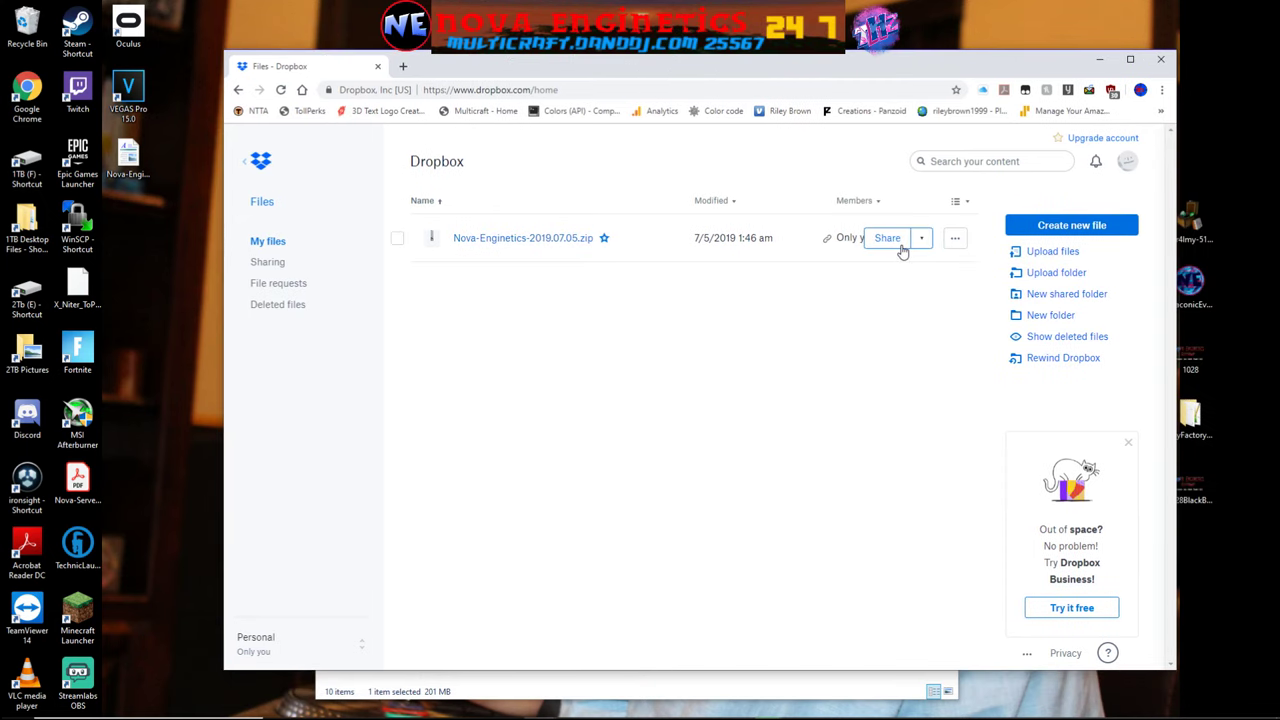
Copy Dropbox's share link for Nova-Enginetics-2019.07.05.zip after closing the blocked ad tab, then start a new tab
{"action": "left_click", "coordinate": [903, 251]}
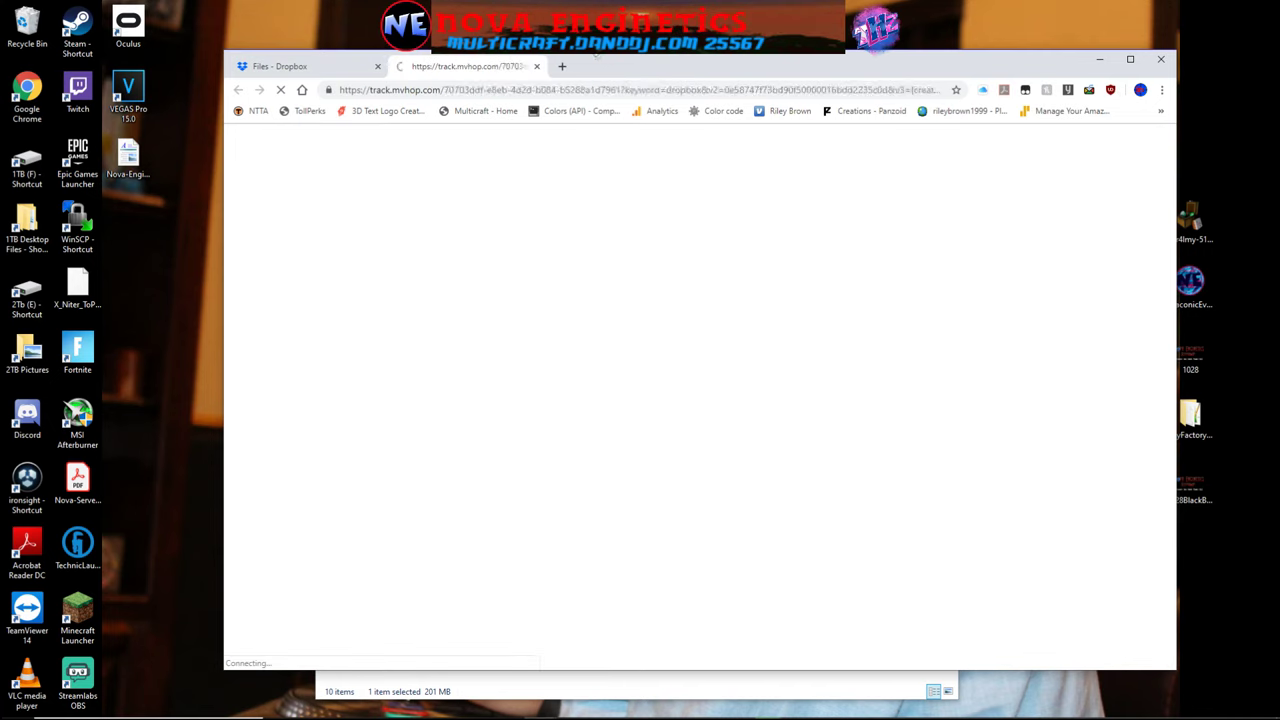
{"action": "left_click", "coordinate": [536, 67]}
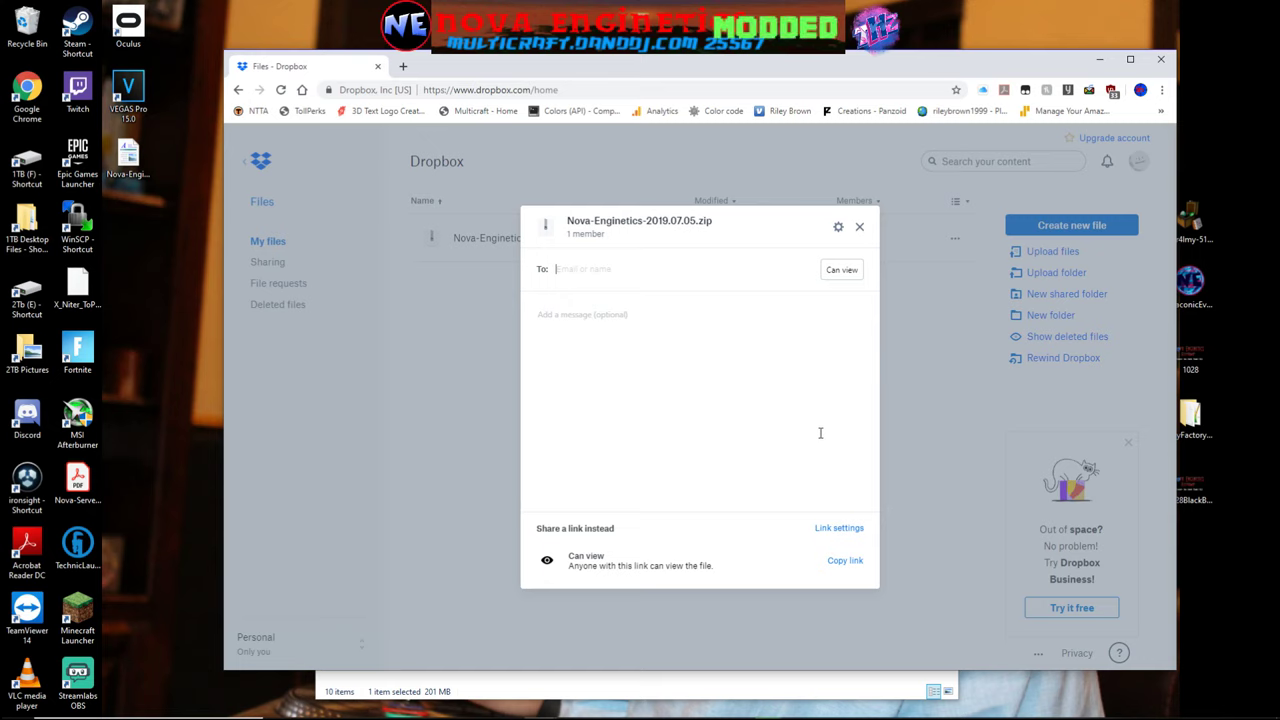
{"action": "left_click", "coordinate": [843, 561]}
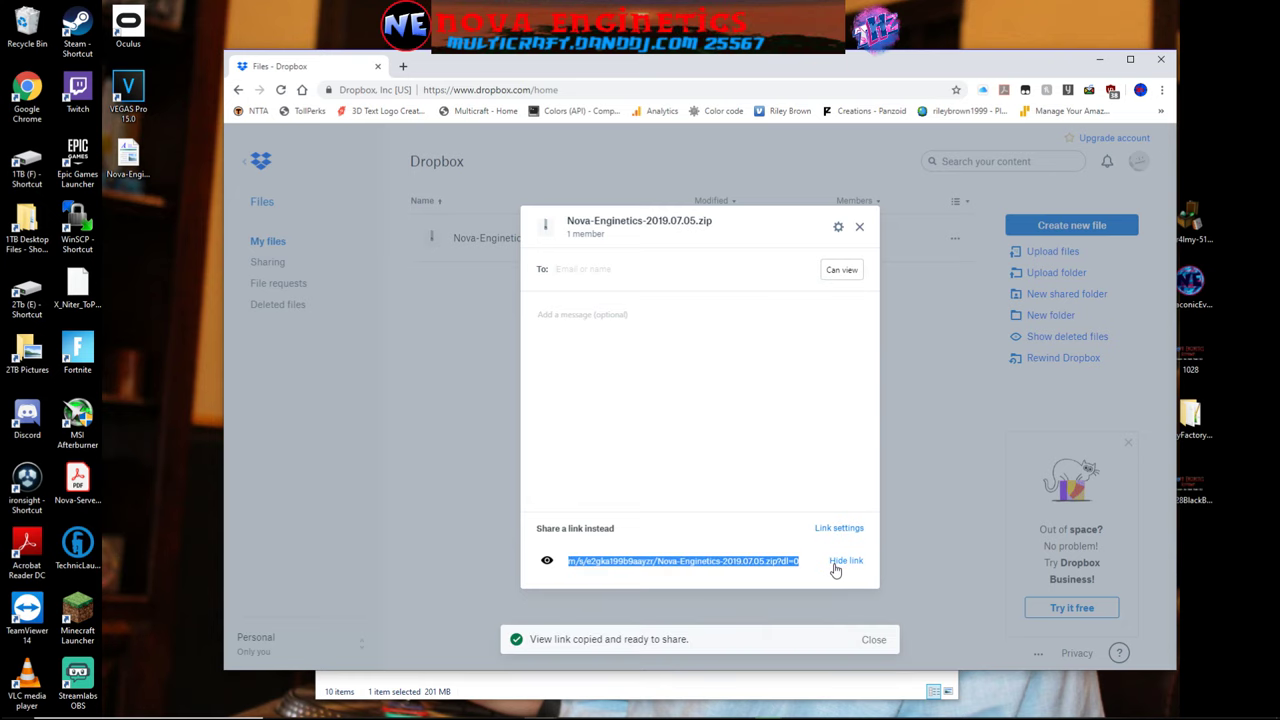
{"action": "left_click", "coordinate": [404, 67]}
Load the technicpack.net site in the browser after fixing the mistyped address
{"action": "type", "text": "tyec"}
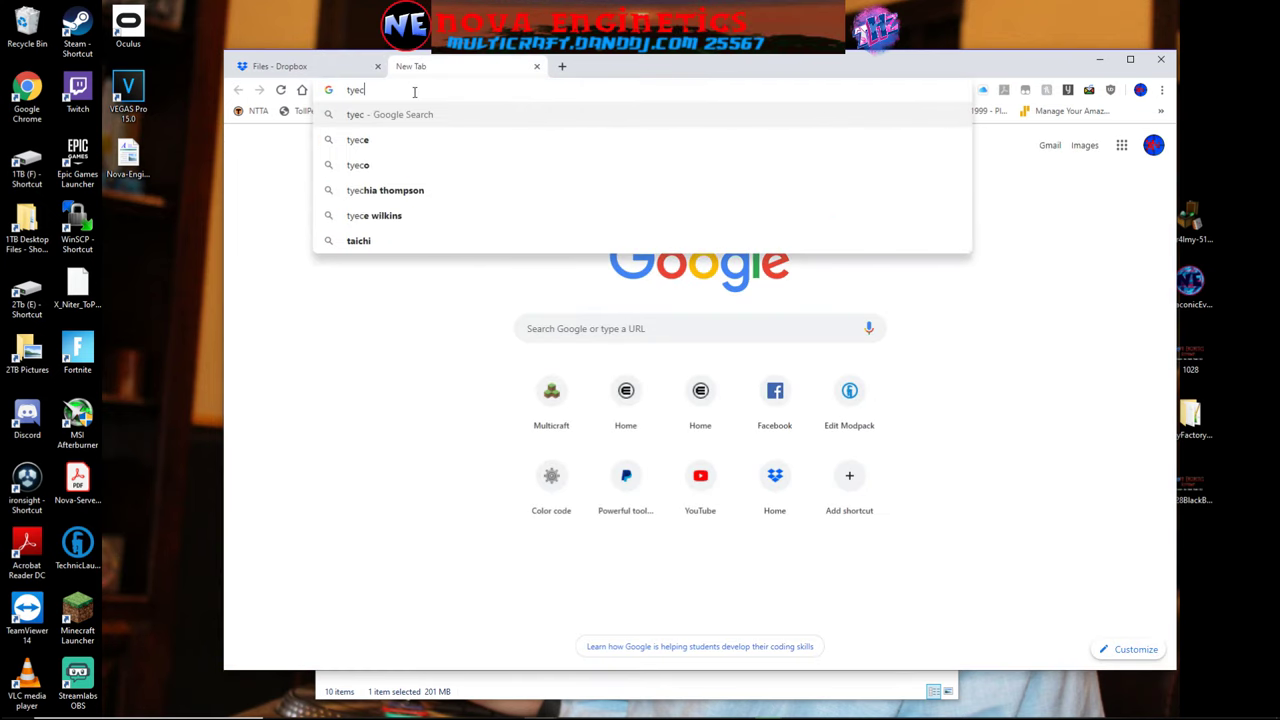
{"action": "key", "text": "BackSpace"}
{"action": "key", "text": "BackSpace"}
{"action": "key", "text": "BackSpace"}
{"action": "type", "text": "e"}
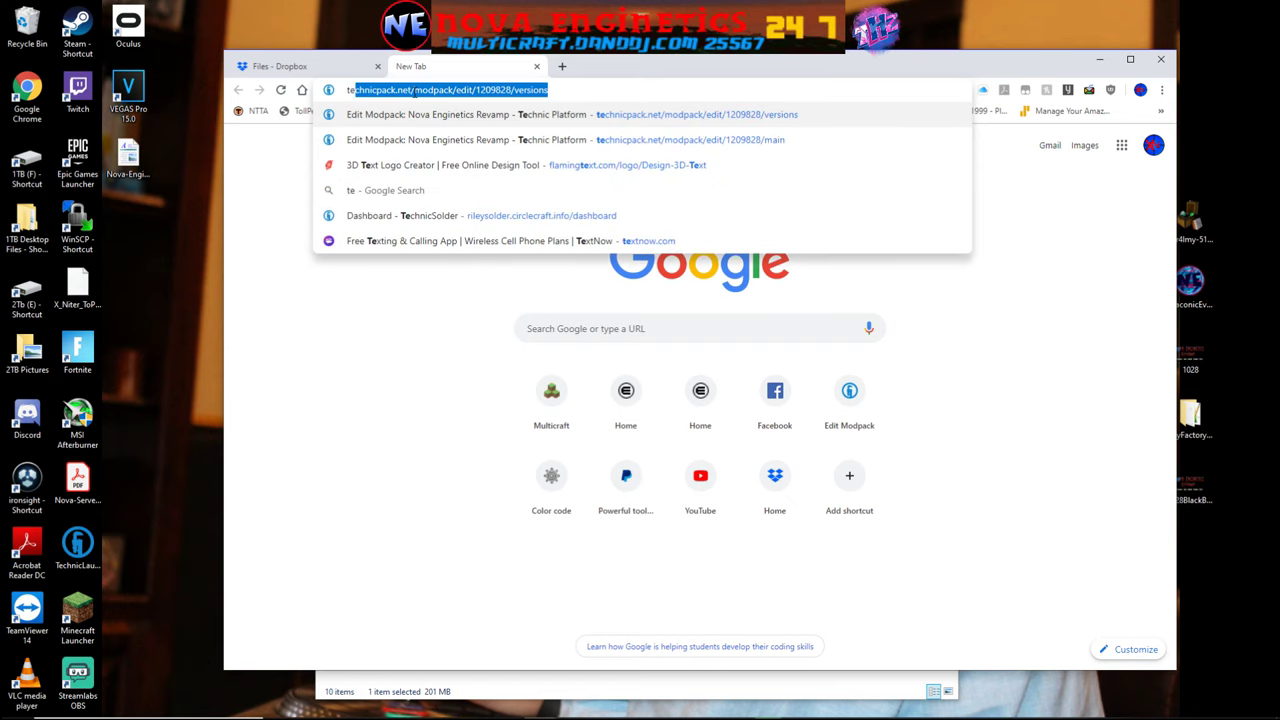
{"action": "key", "text": "Return"}
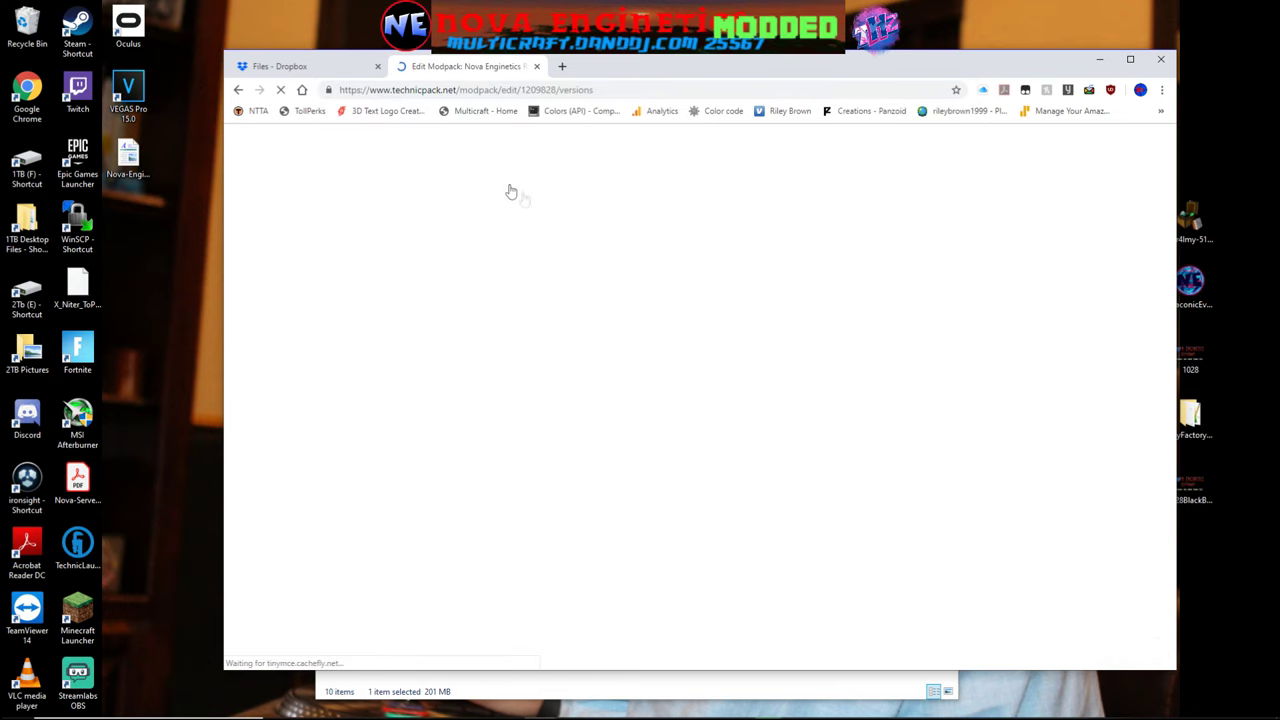
{"action": "scroll", "coordinate": [784, 480], "scroll_direction": "down", "scroll_amount": 8}
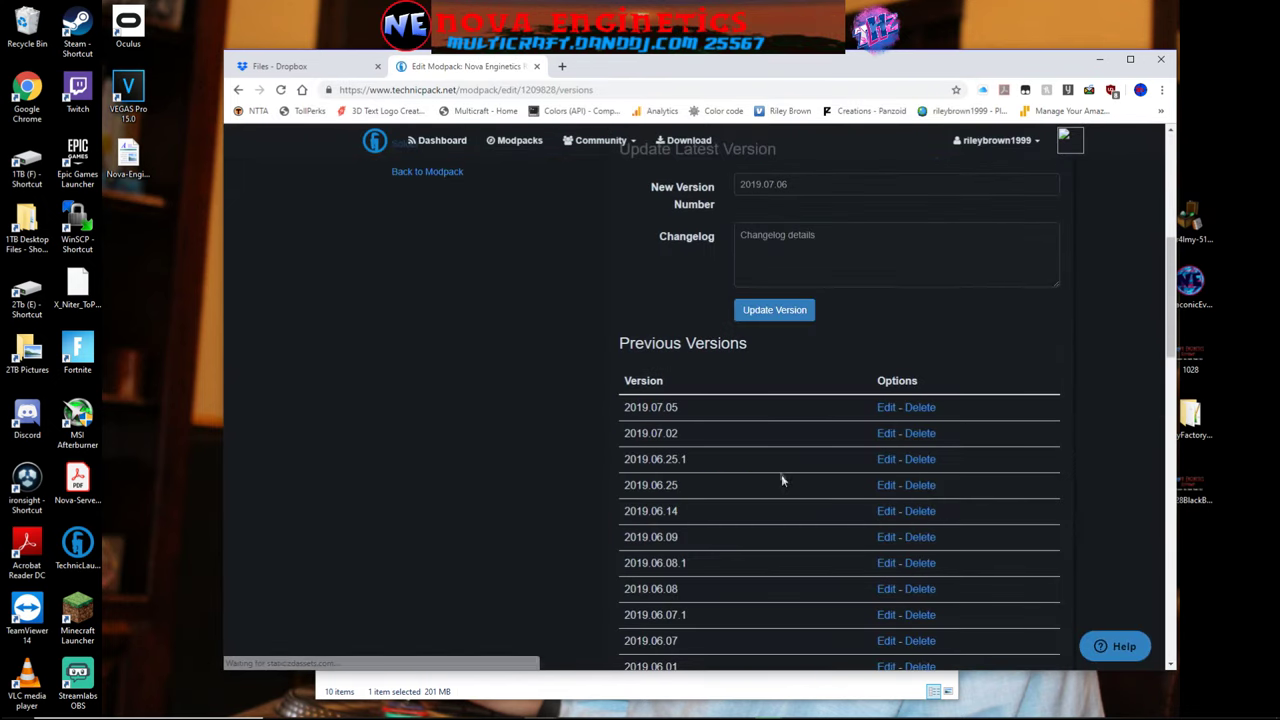
{"action": "scroll", "coordinate": [781, 474], "scroll_direction": "up", "scroll_amount": 5}
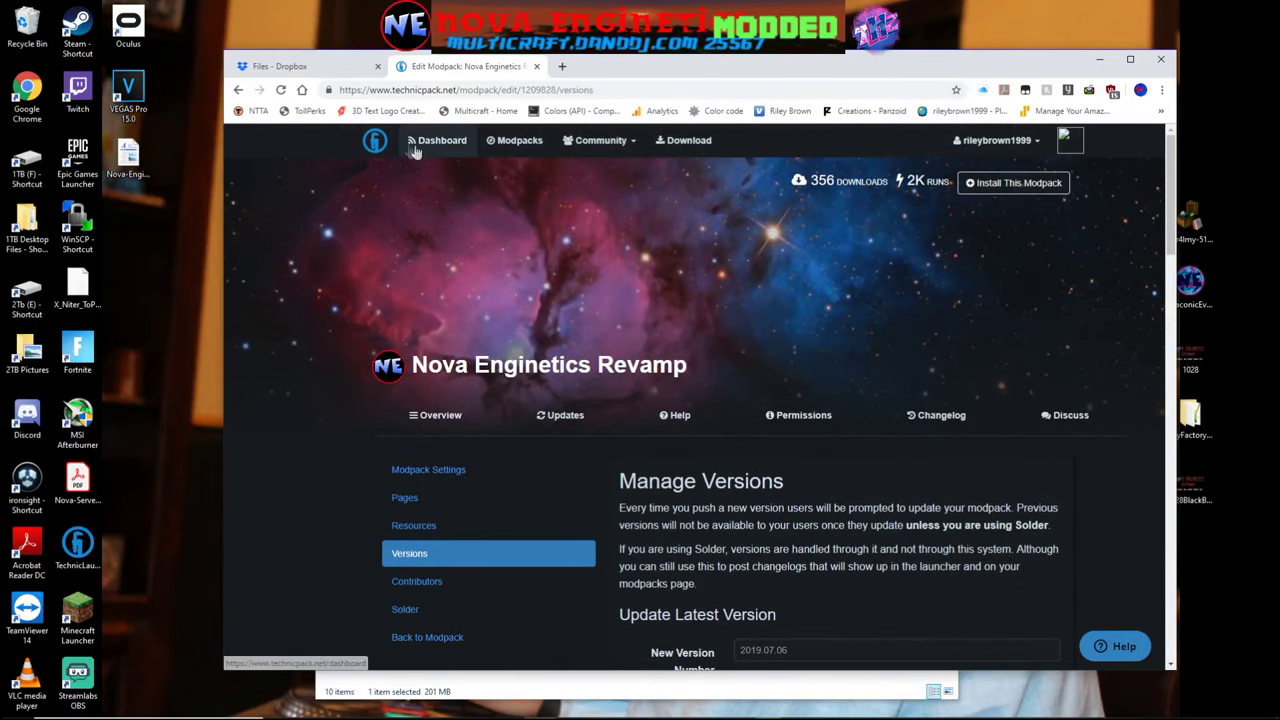
From Dashboard's My Modpacks list, open Nova Enginetics Revamp and choose Edit Modpack
{"action": "left_click", "coordinate": [415, 147]}
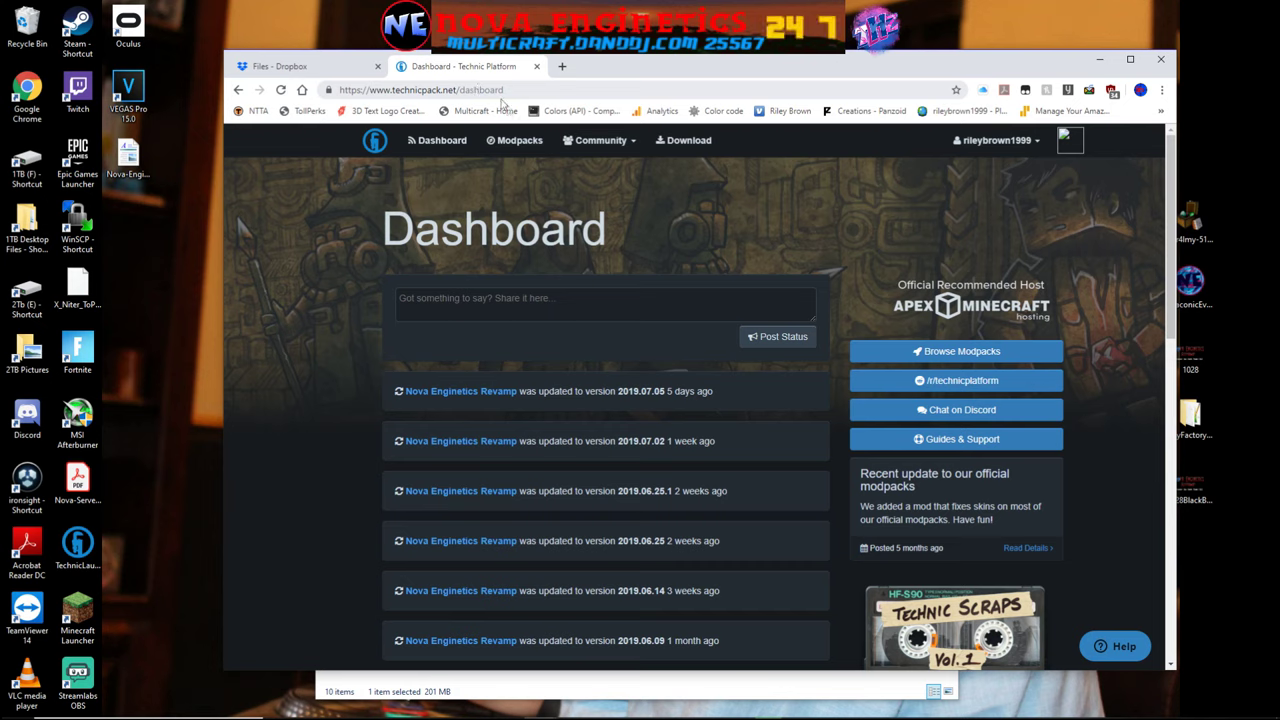
{"action": "mouse_move", "coordinate": [1023, 146]}
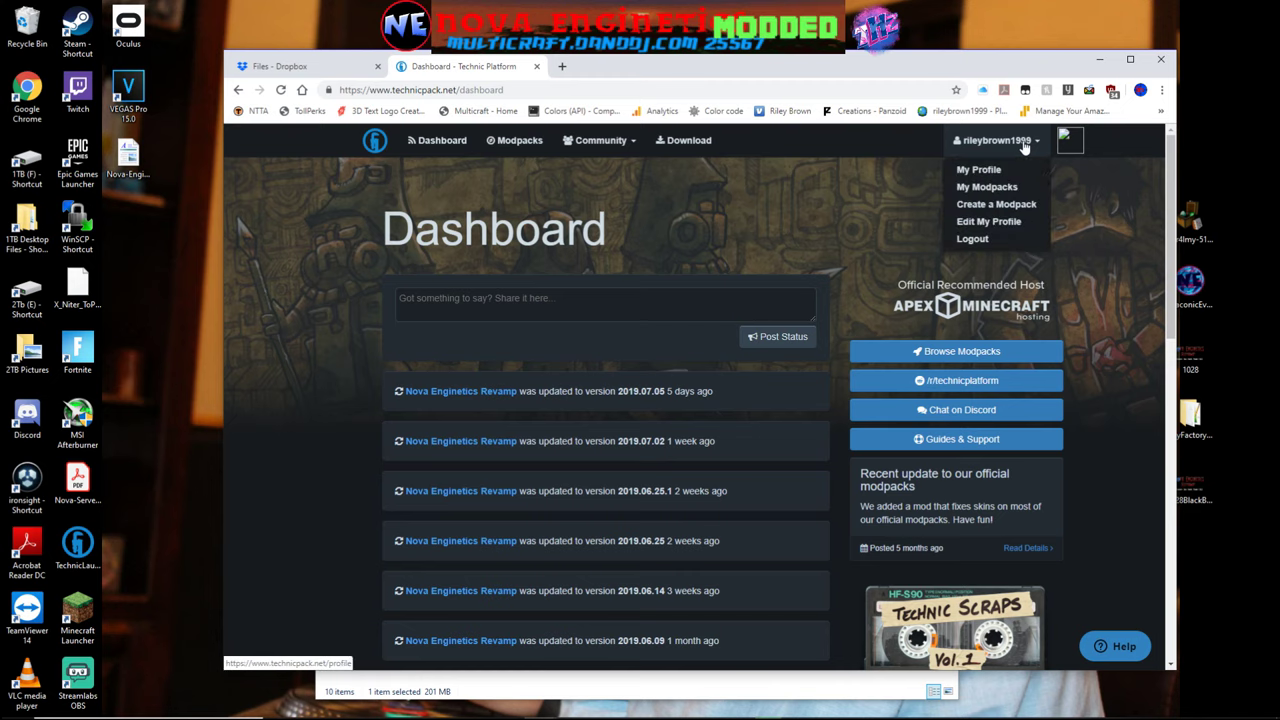
{"action": "left_click", "coordinate": [986, 186]}
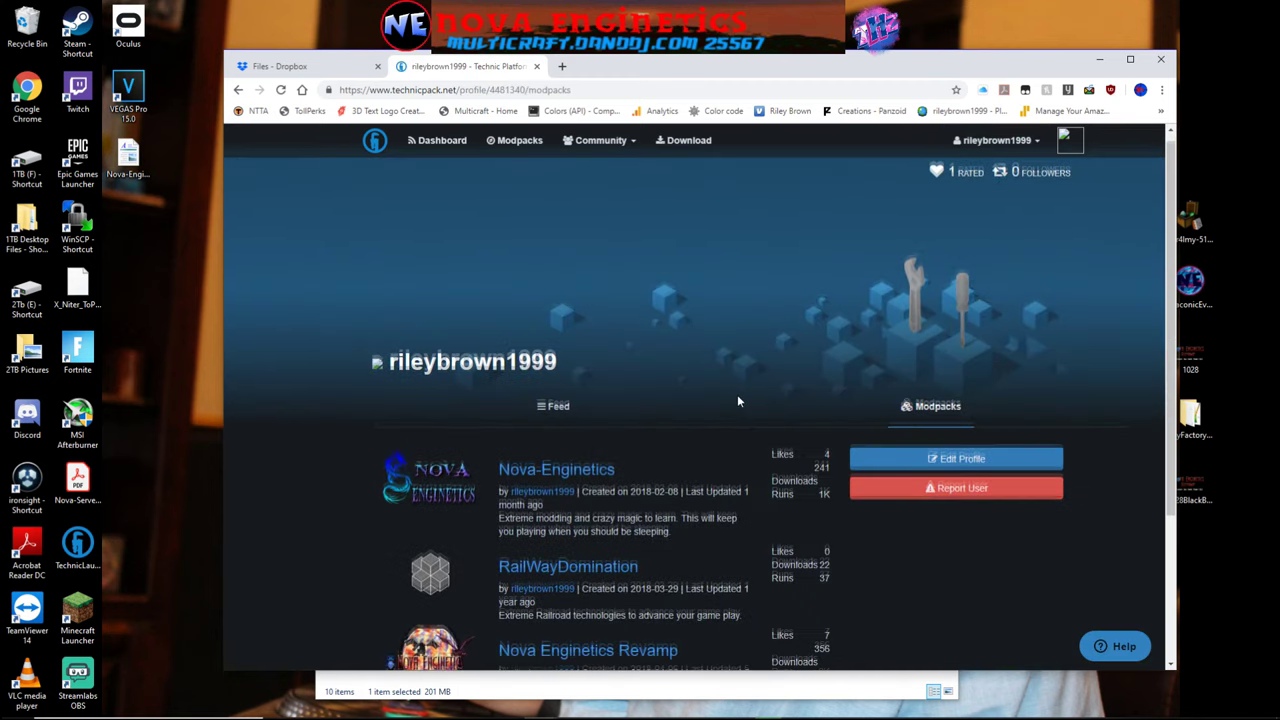
{"action": "scroll", "coordinate": [738, 400], "scroll_direction": "down", "scroll_amount": 2}
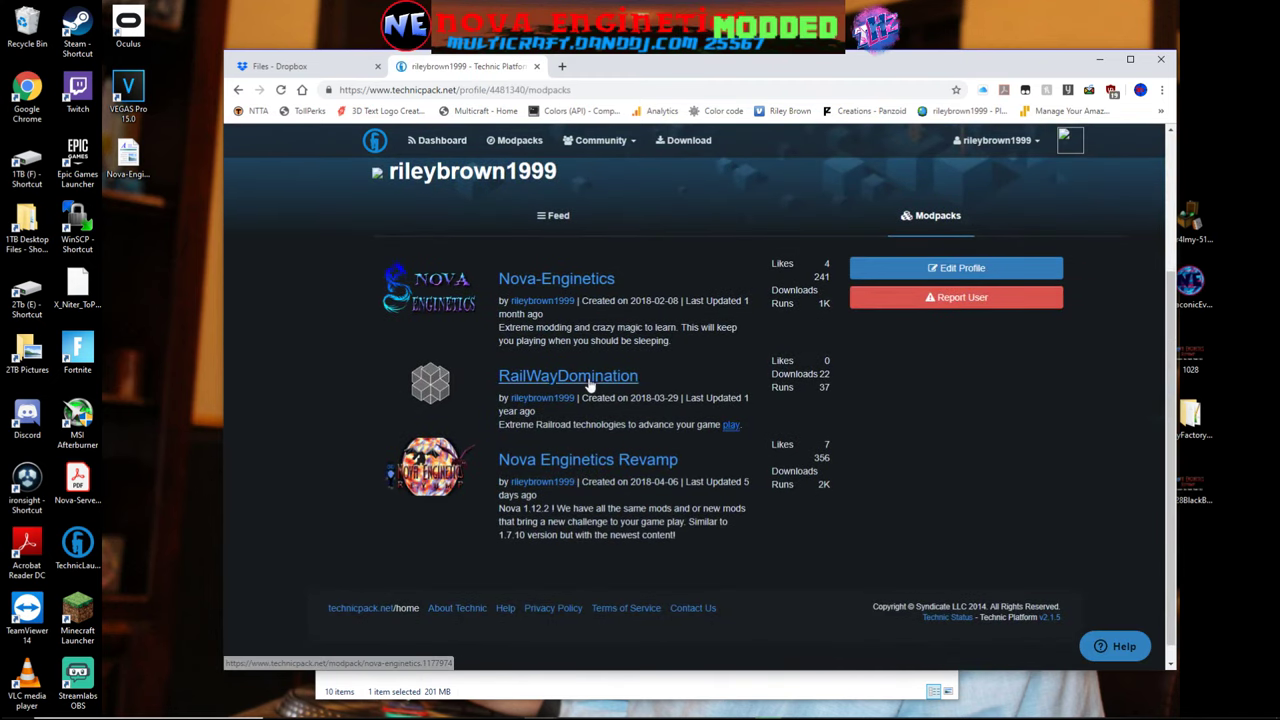
{"action": "left_click", "coordinate": [545, 462]}
{"action": "scroll", "coordinate": [709, 482], "scroll_direction": "down", "scroll_amount": 5}
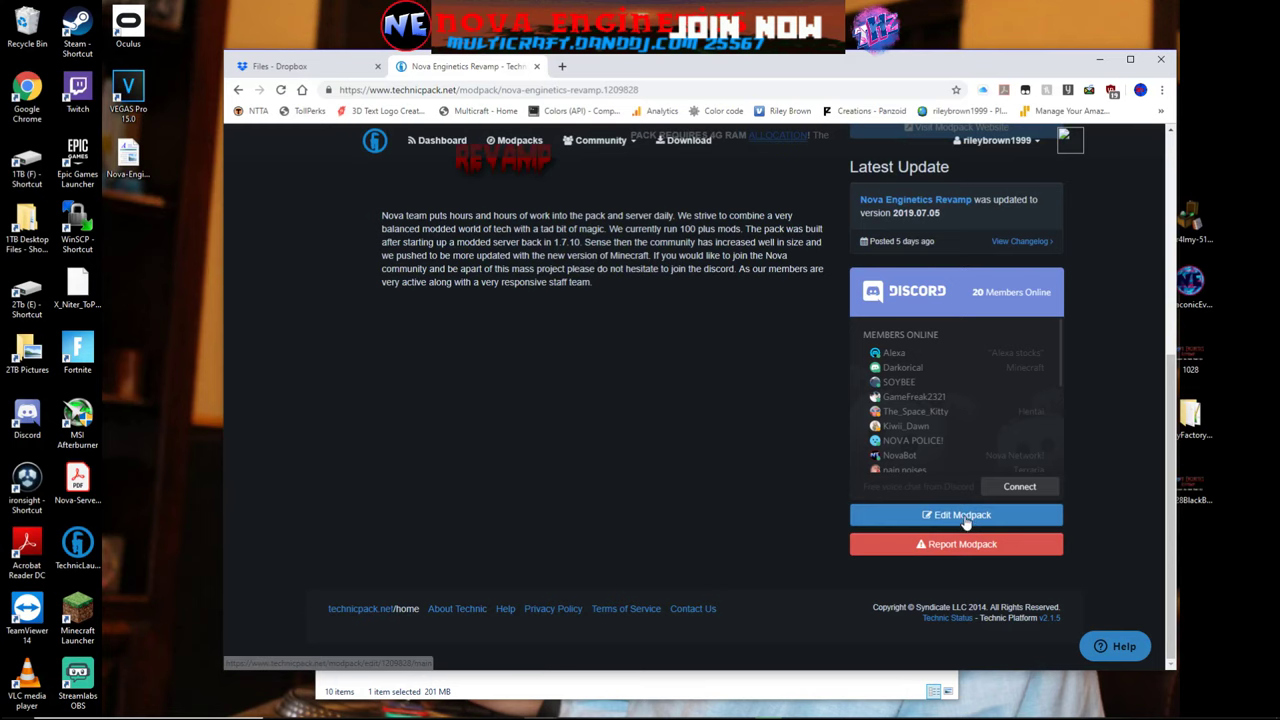
{"action": "left_click", "coordinate": [966, 517]}
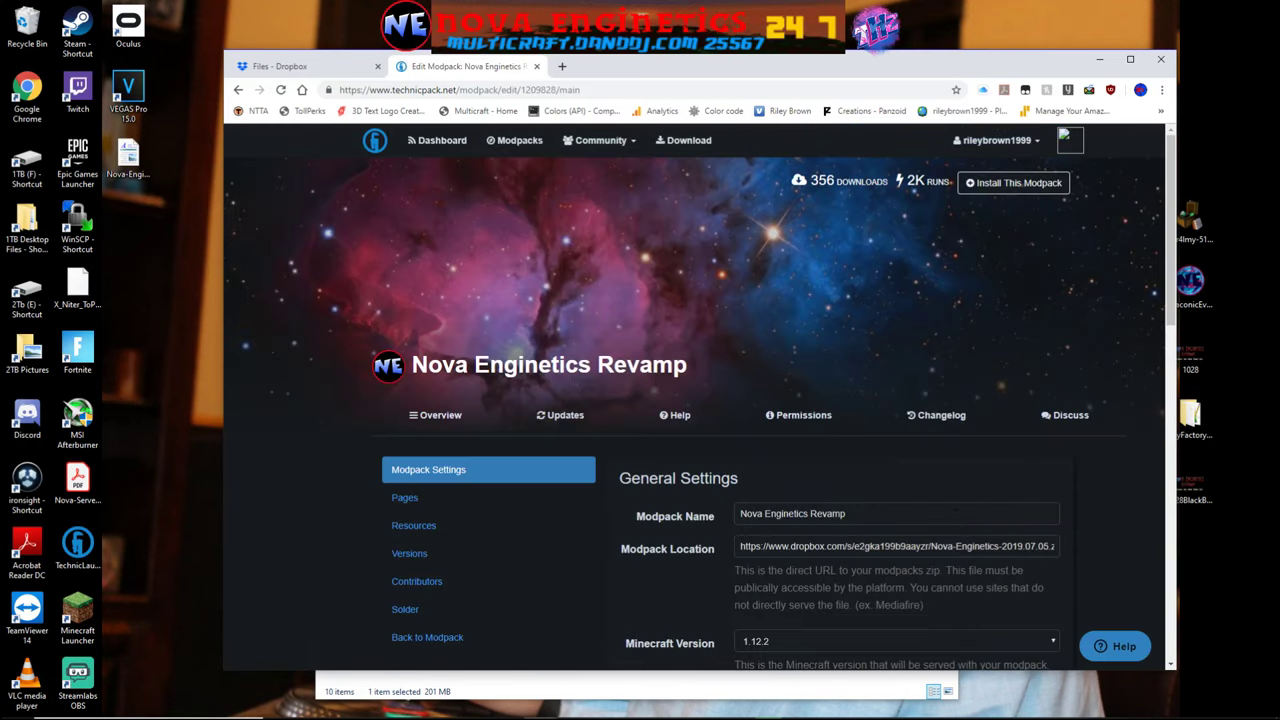
{"action": "scroll", "coordinate": [728, 473], "scroll_direction": "down", "scroll_amount": 2}
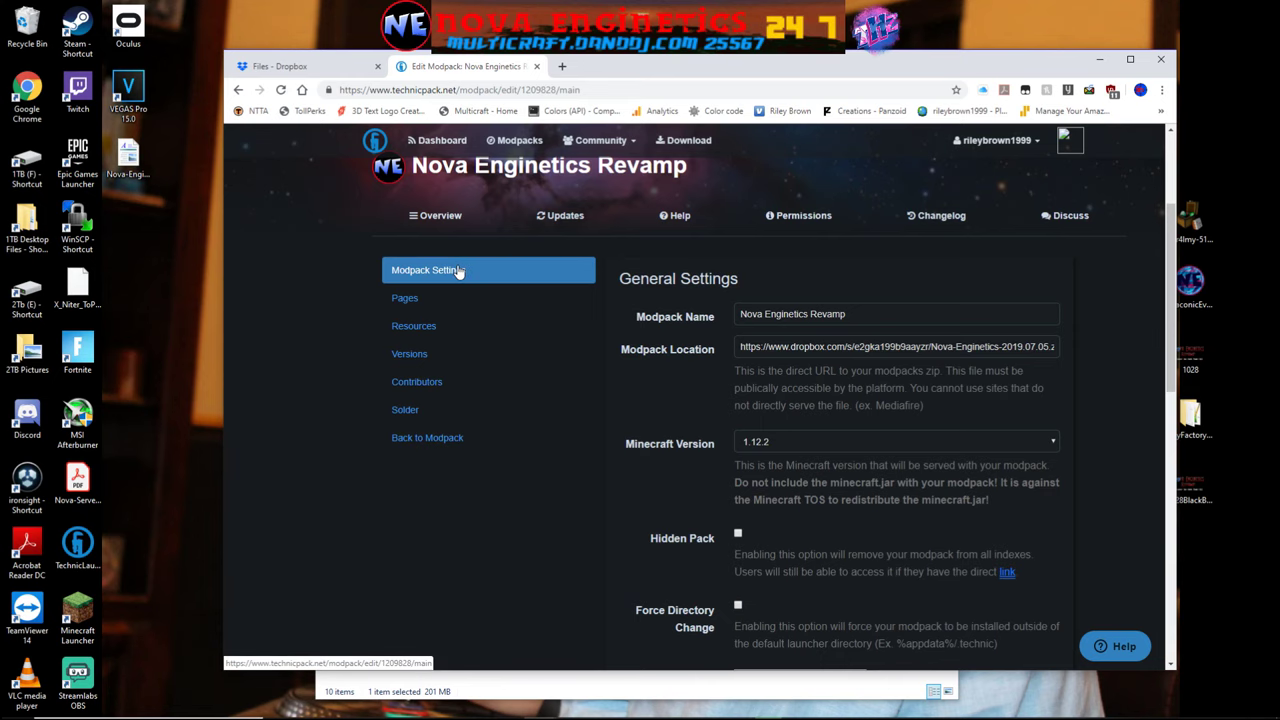
{"action": "scroll", "coordinate": [798, 236], "scroll_direction": "down", "scroll_amount": 1}
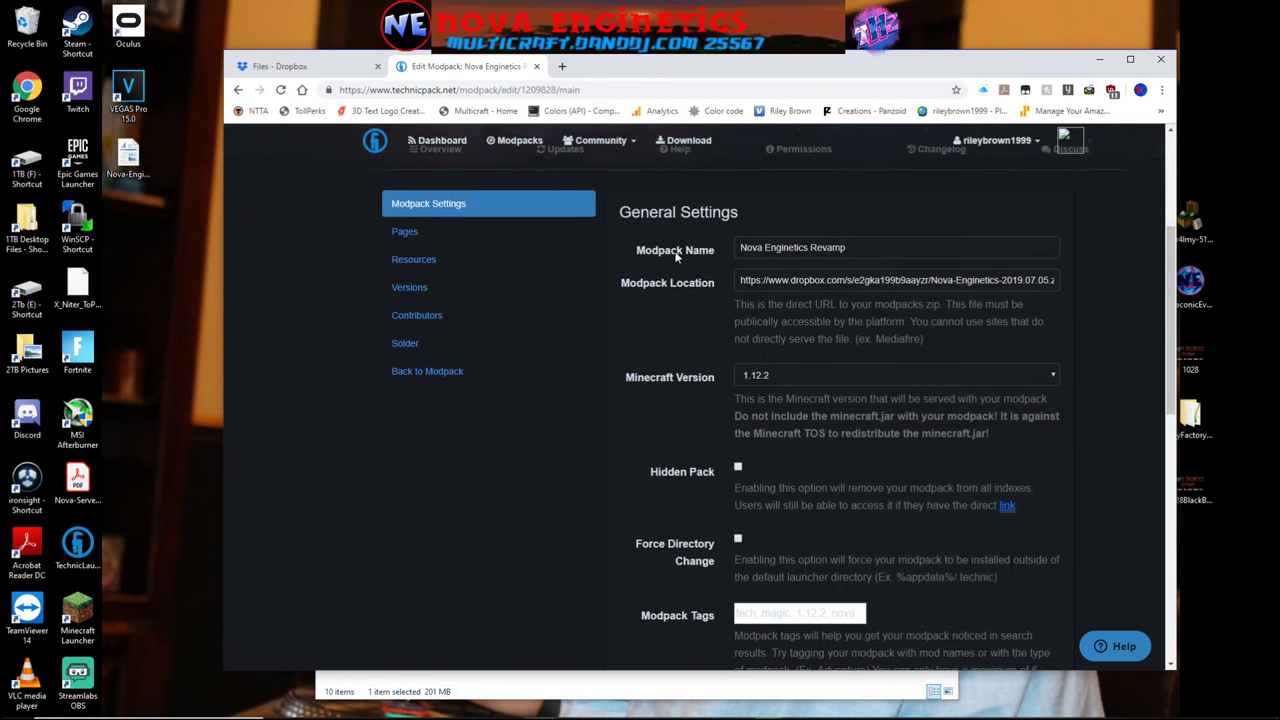
{"action": "scroll", "coordinate": [676, 256], "scroll_direction": "down", "scroll_amount": 1}
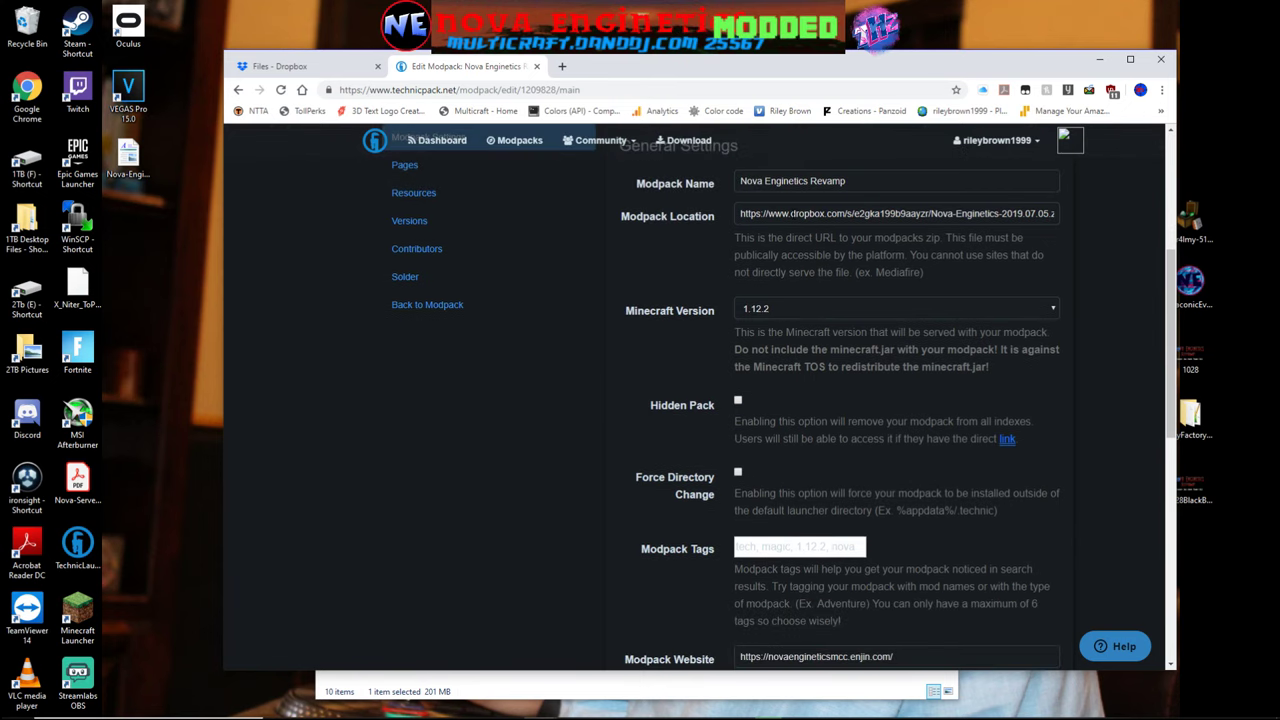
{"action": "triple_click", "coordinate": [789, 213]}
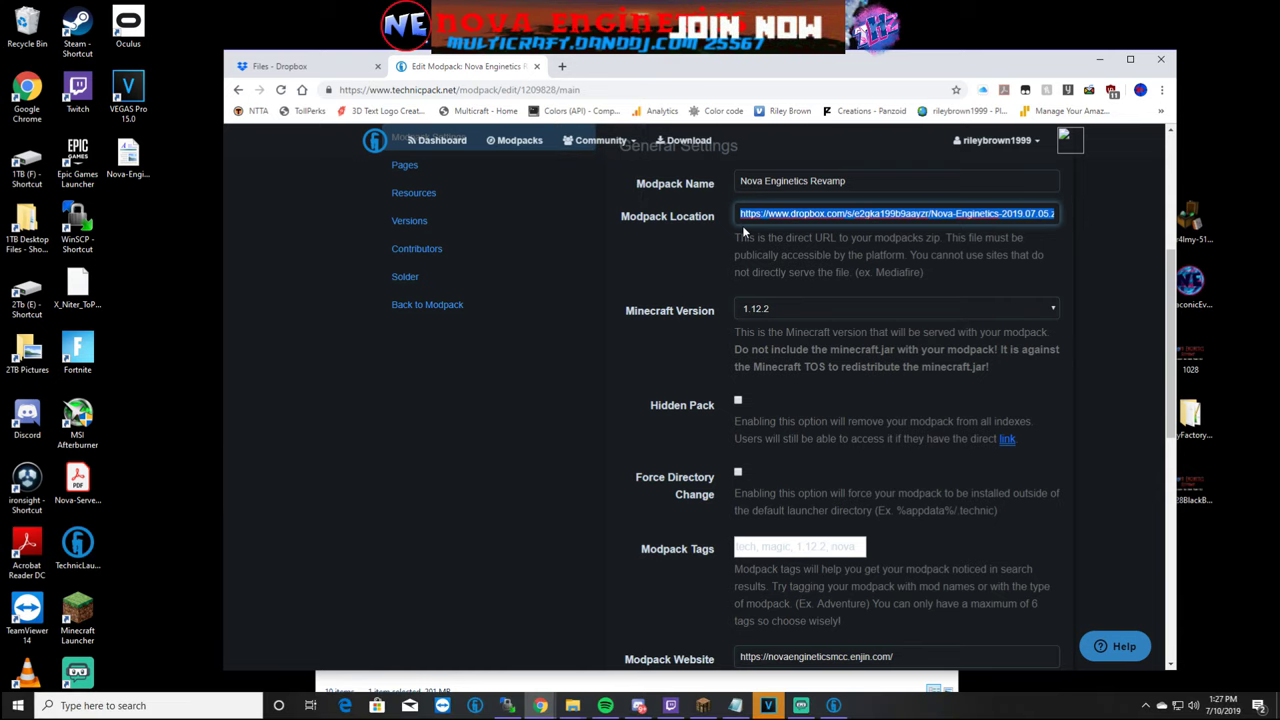
{"action": "type", "text": "https://www.dropbox.com/s/e2gka199b9aayzr/Nova-Enginetics-2019.07.05.zip?dl=0"}
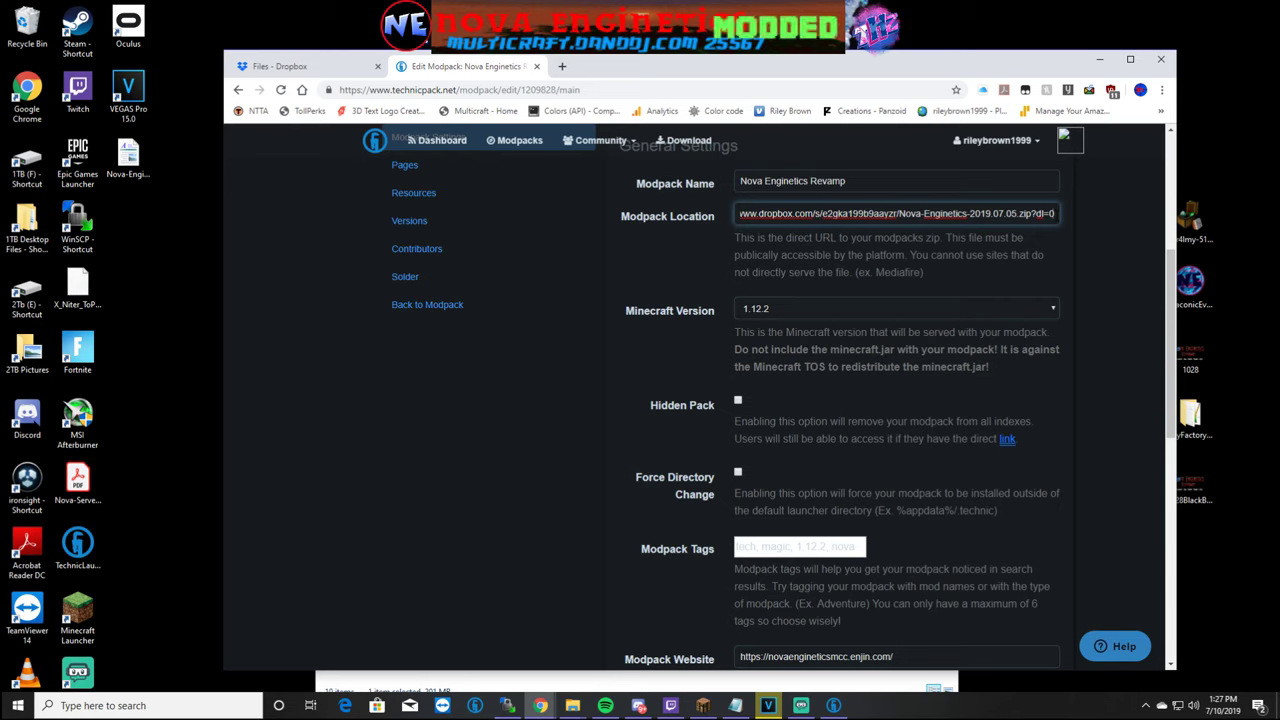
{"action": "key", "text": "BackSpace"}
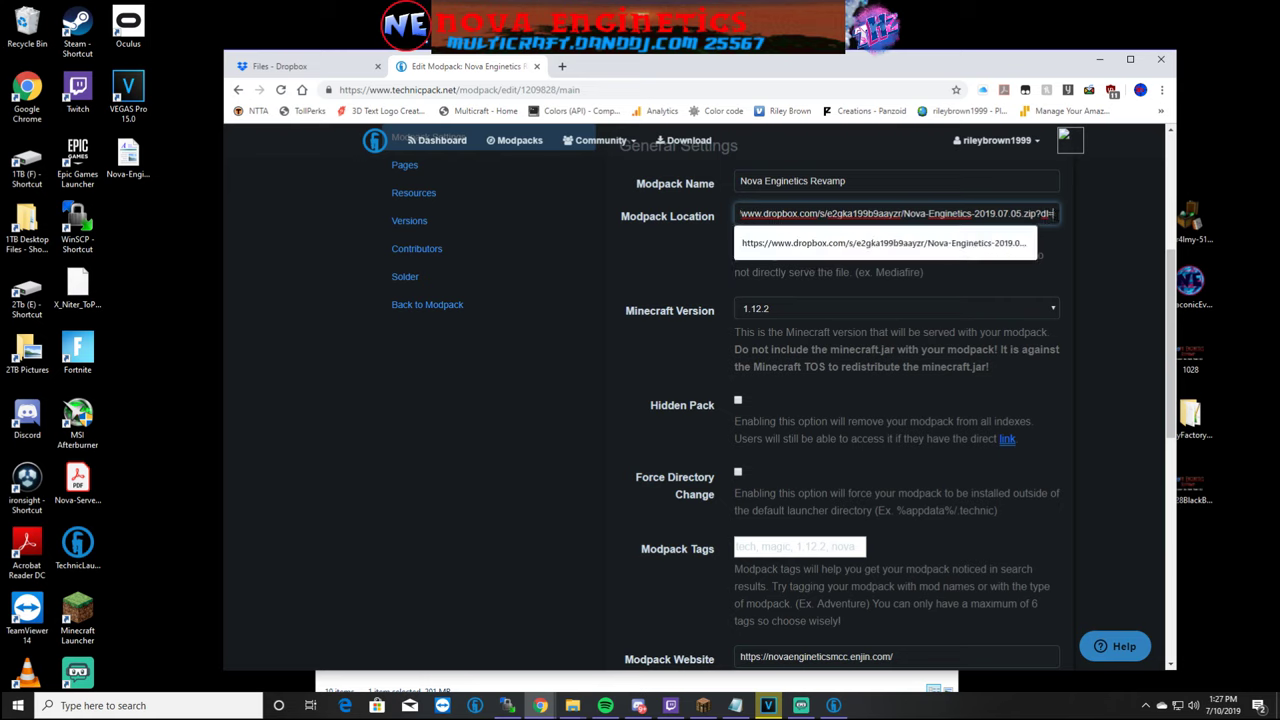
{"action": "type", "text": "1"}
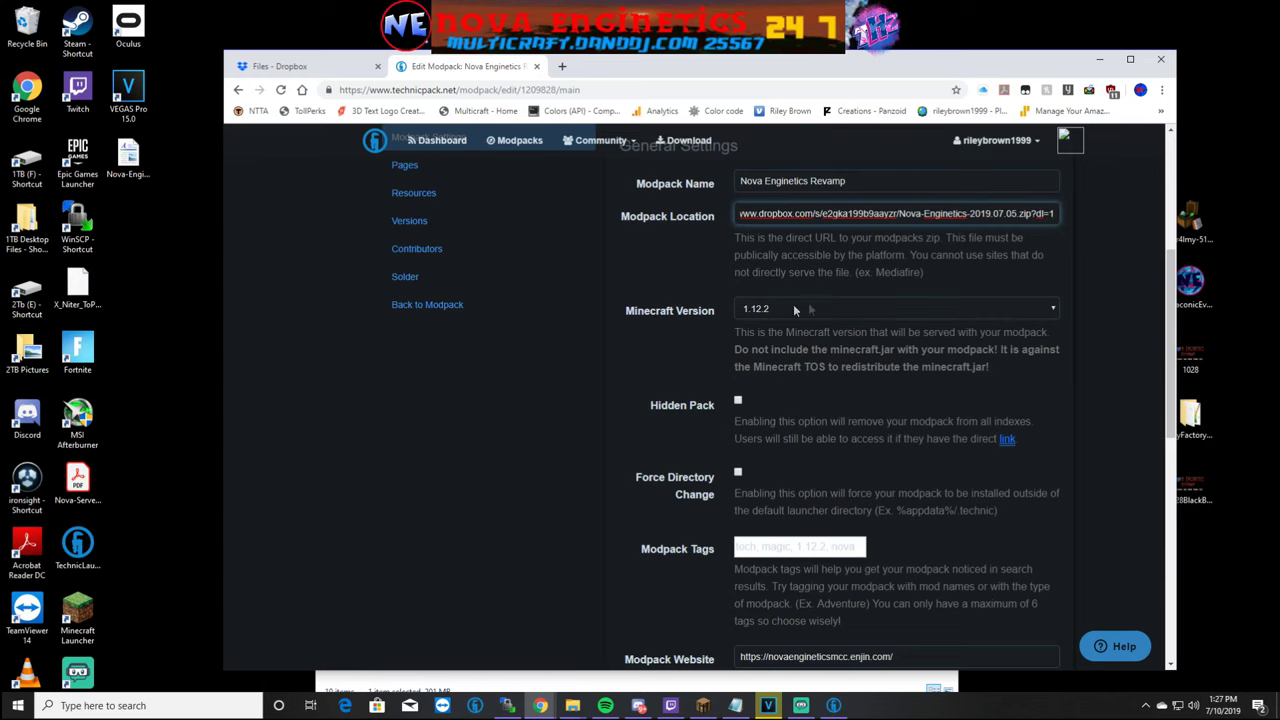
{"action": "scroll", "coordinate": [800, 310], "scroll_direction": "down", "scroll_amount": 2}
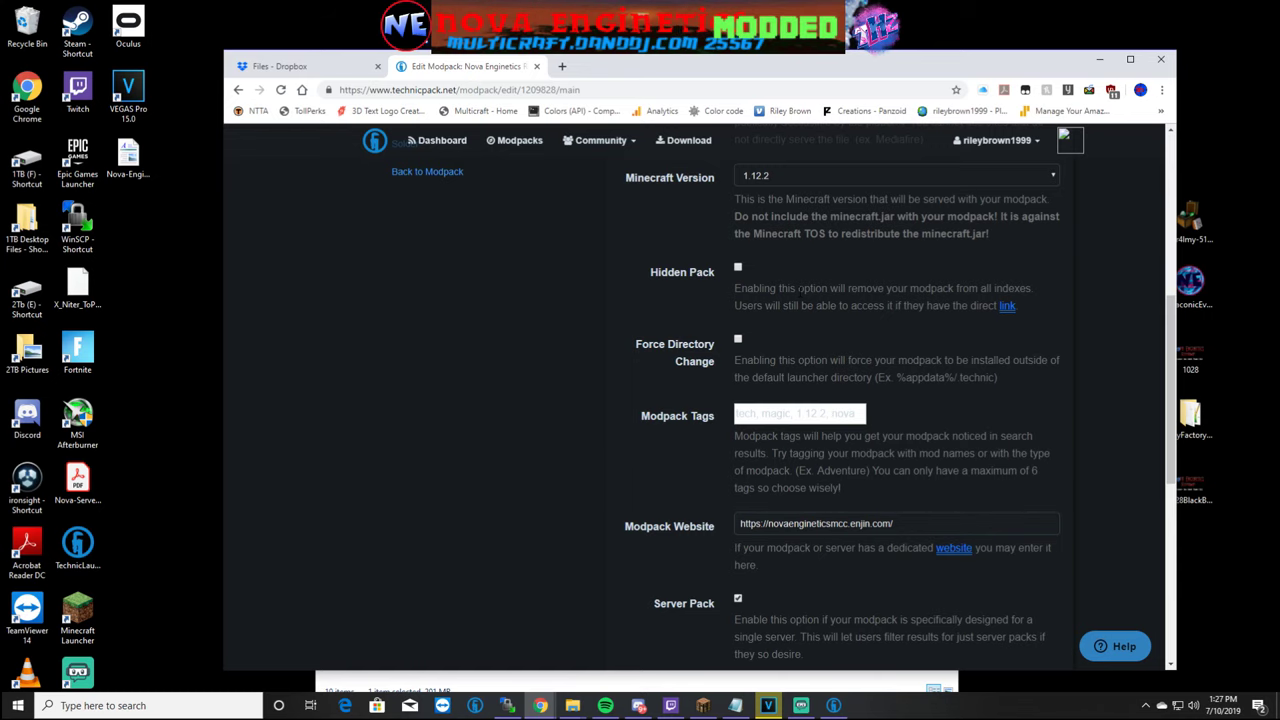
{"action": "scroll", "coordinate": [768, 323], "scroll_direction": "down", "scroll_amount": 2}
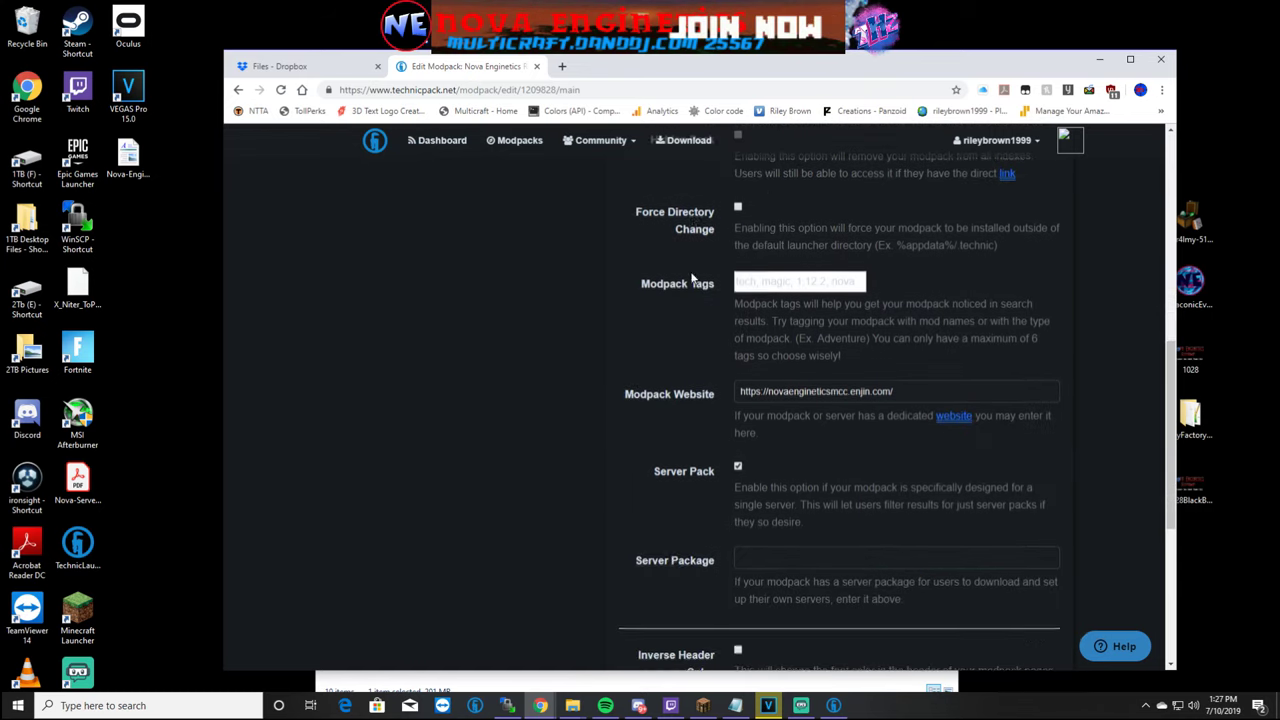
{"action": "scroll", "coordinate": [697, 287], "scroll_direction": "up", "scroll_amount": 1}
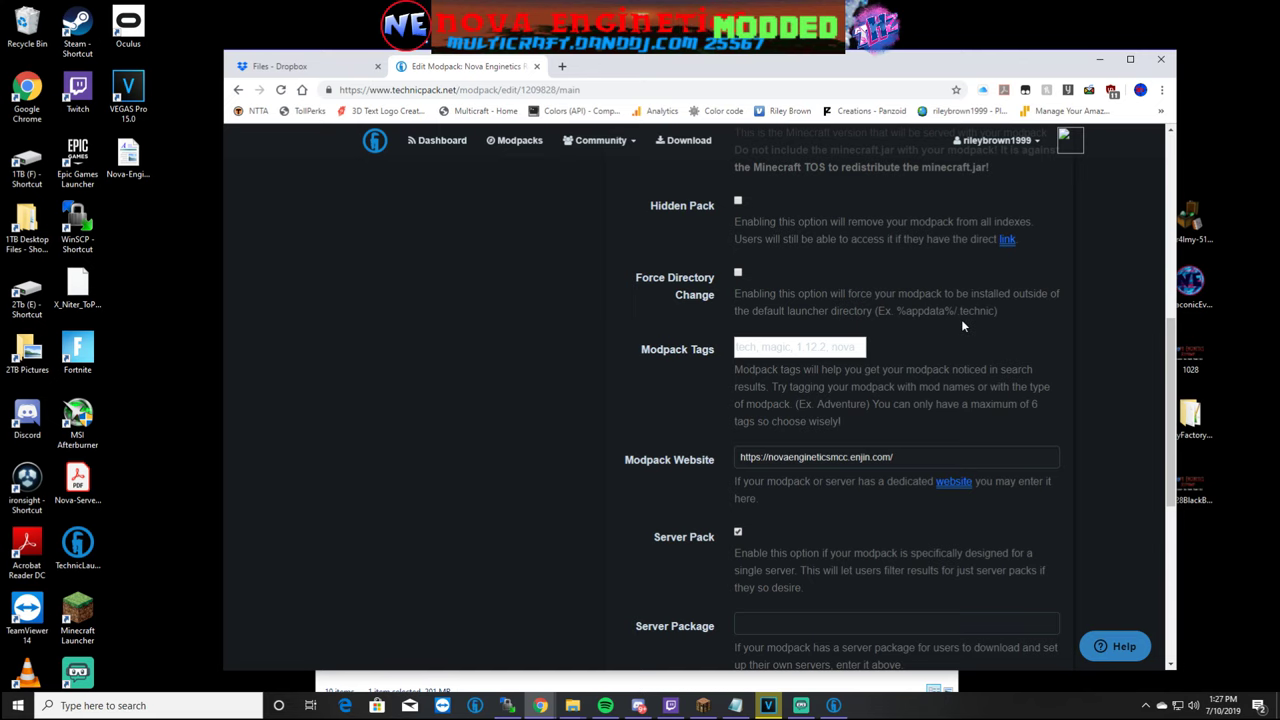
{"action": "scroll", "coordinate": [678, 285], "scroll_direction": "down", "scroll_amount": 1}
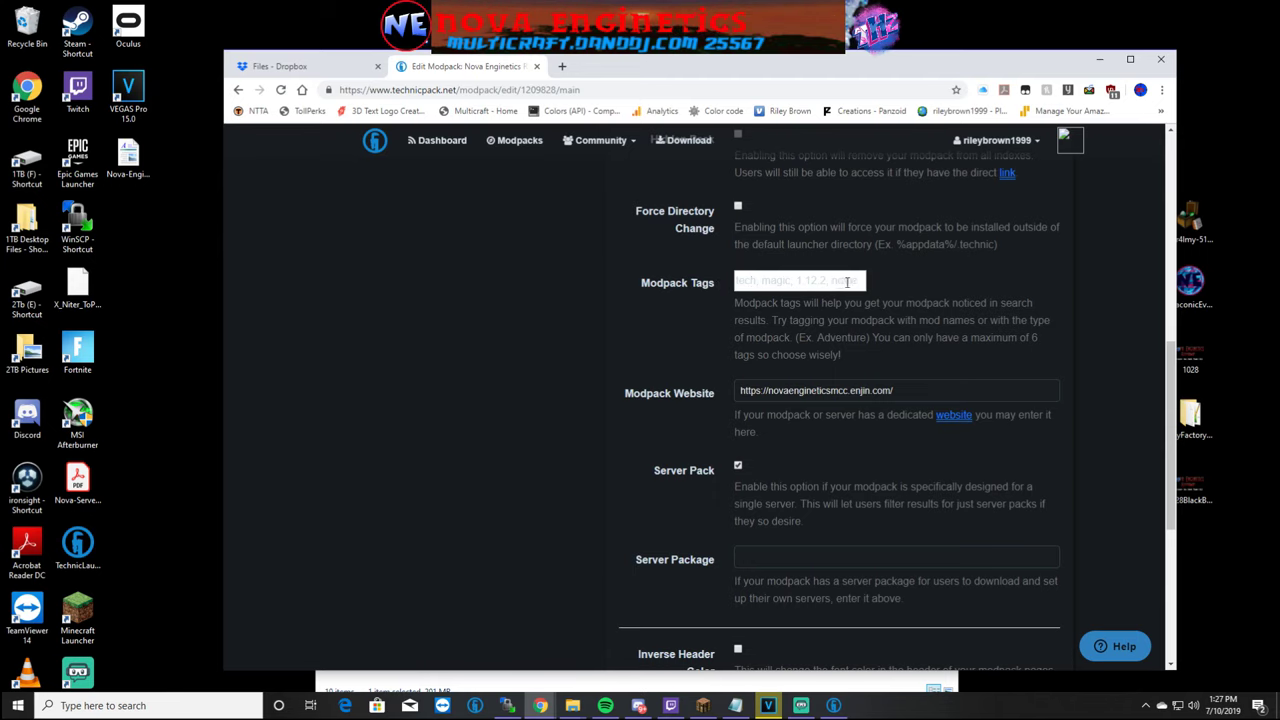
{"action": "scroll", "coordinate": [912, 289], "scroll_direction": "down", "scroll_amount": 1}
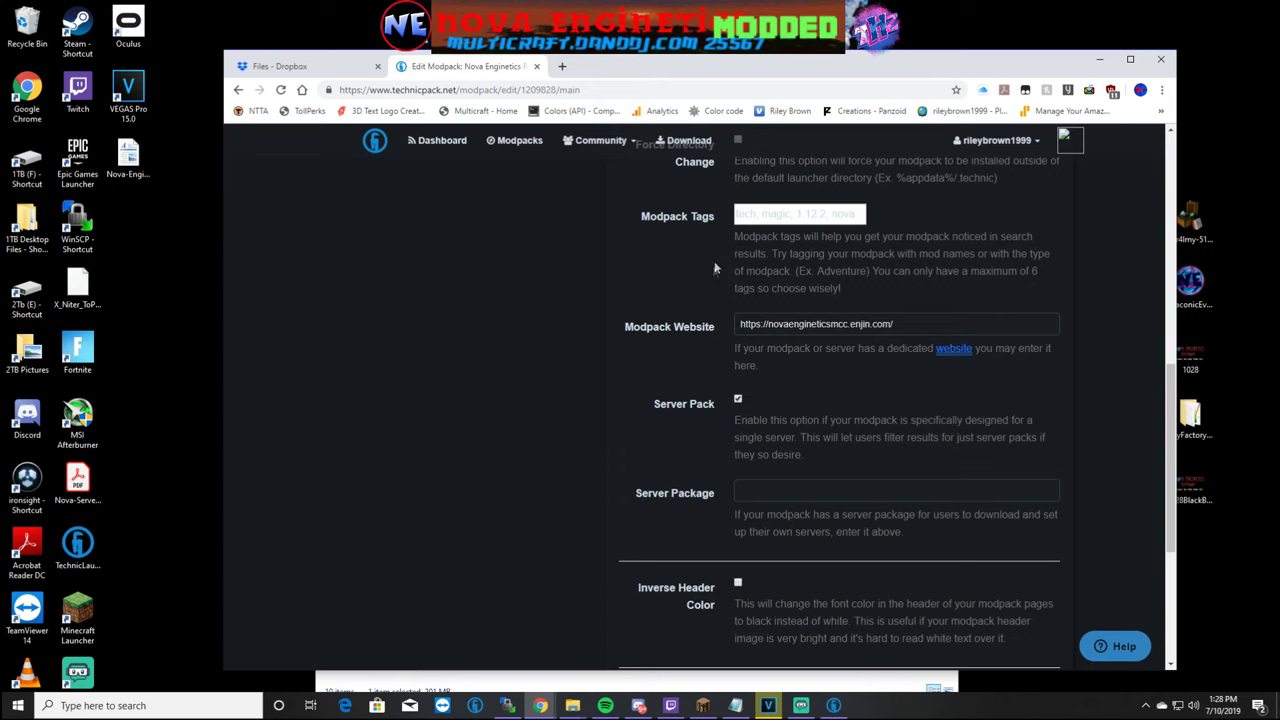
{"action": "scroll", "coordinate": [706, 272], "scroll_direction": "down", "scroll_amount": 1}
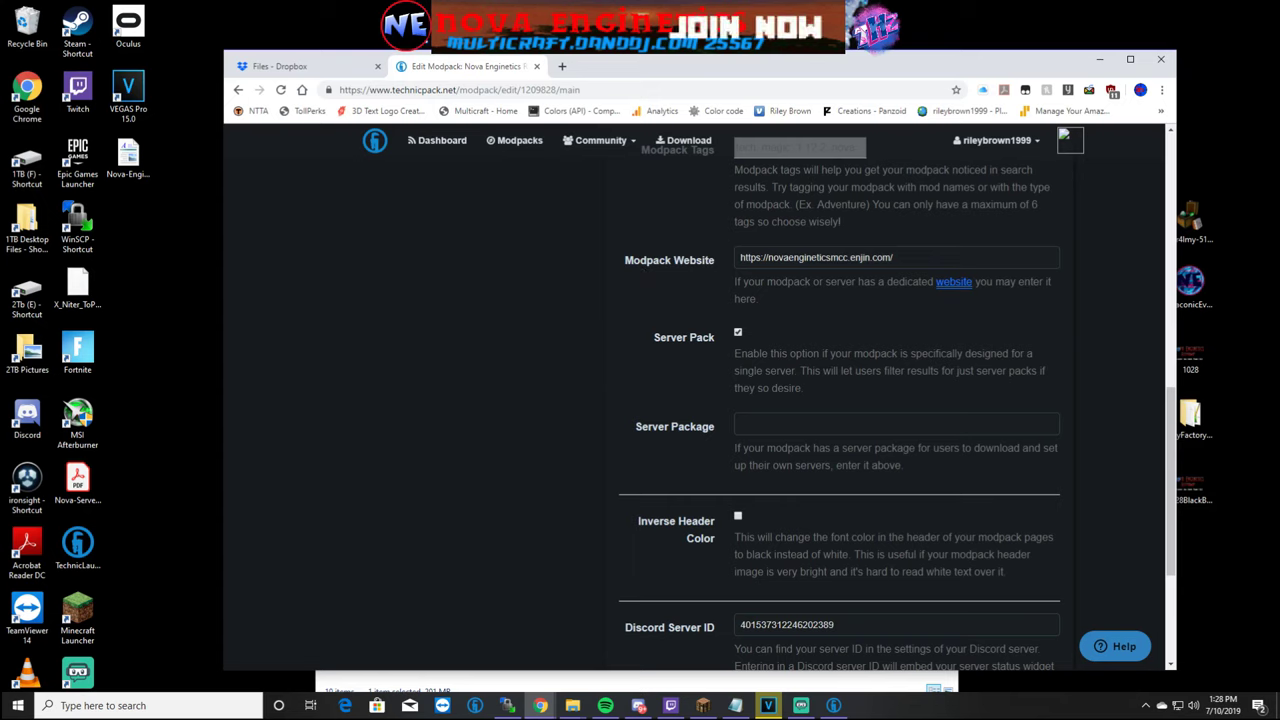
{"action": "left_click_drag", "start_coordinate": [893, 257], "coordinate": [830, 257]}
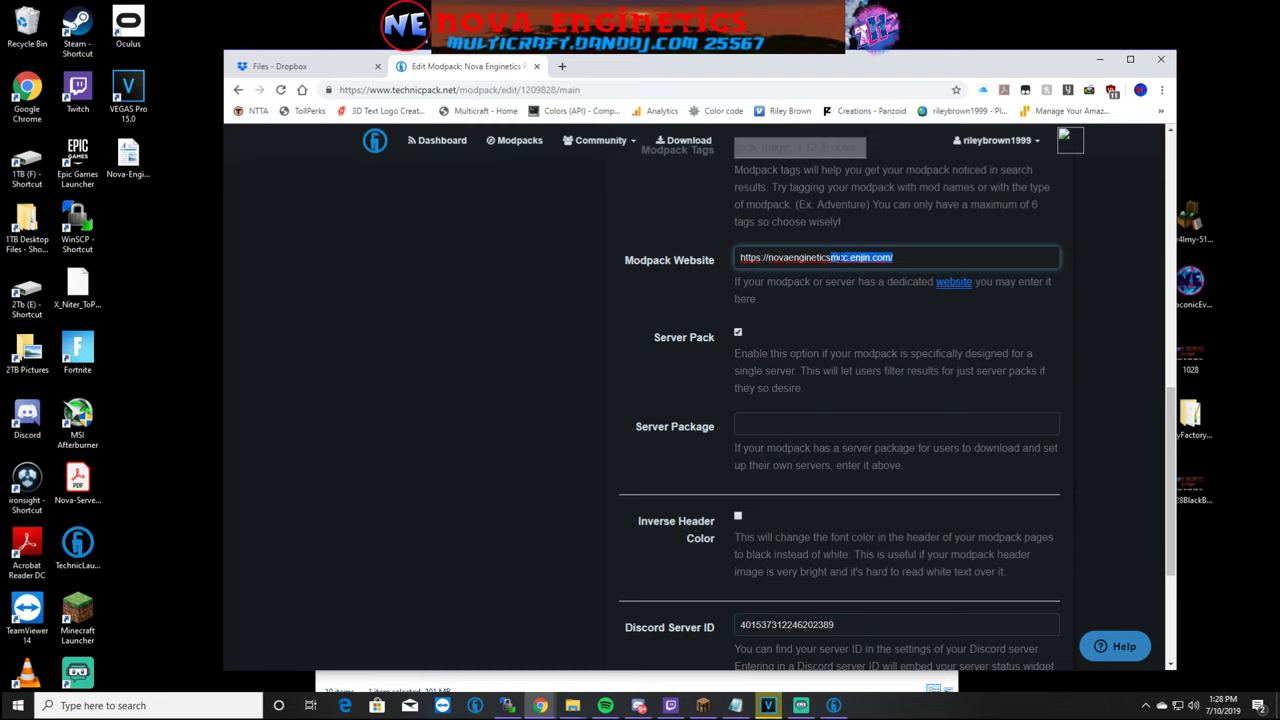
{"action": "type", "text": ".org"}
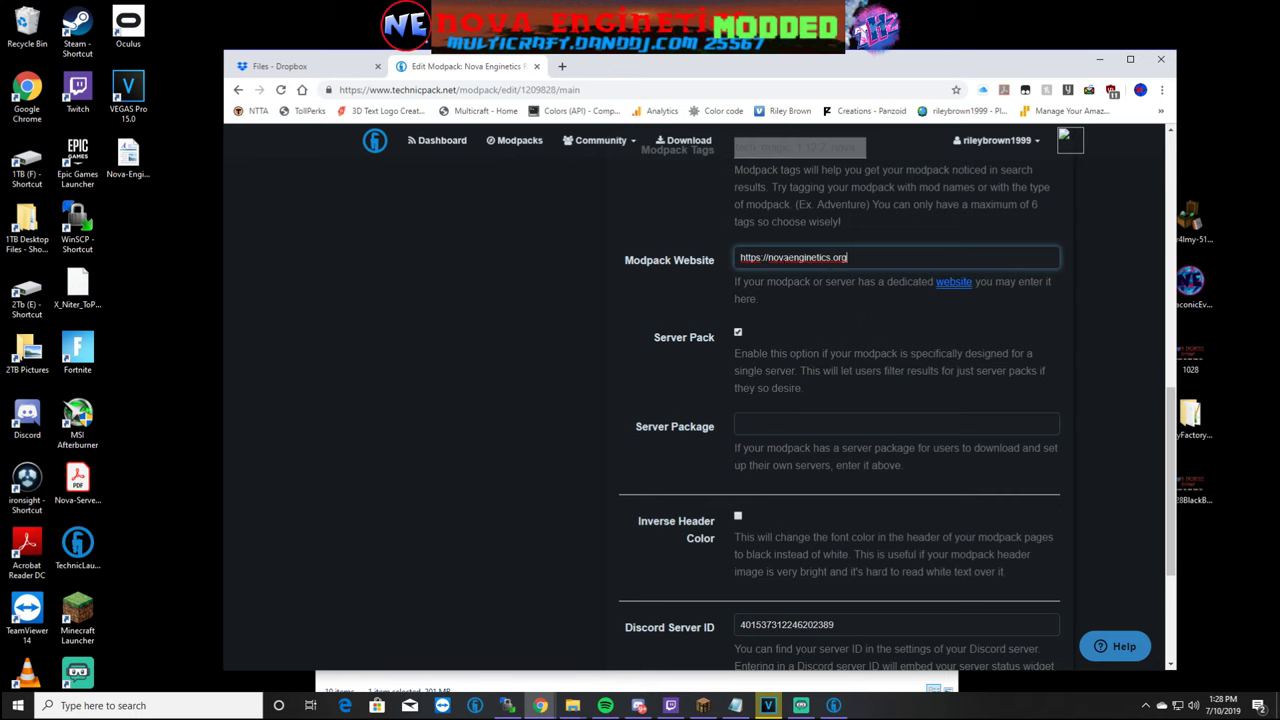
{"action": "scroll", "coordinate": [721, 304], "scroll_direction": "down", "scroll_amount": 1}
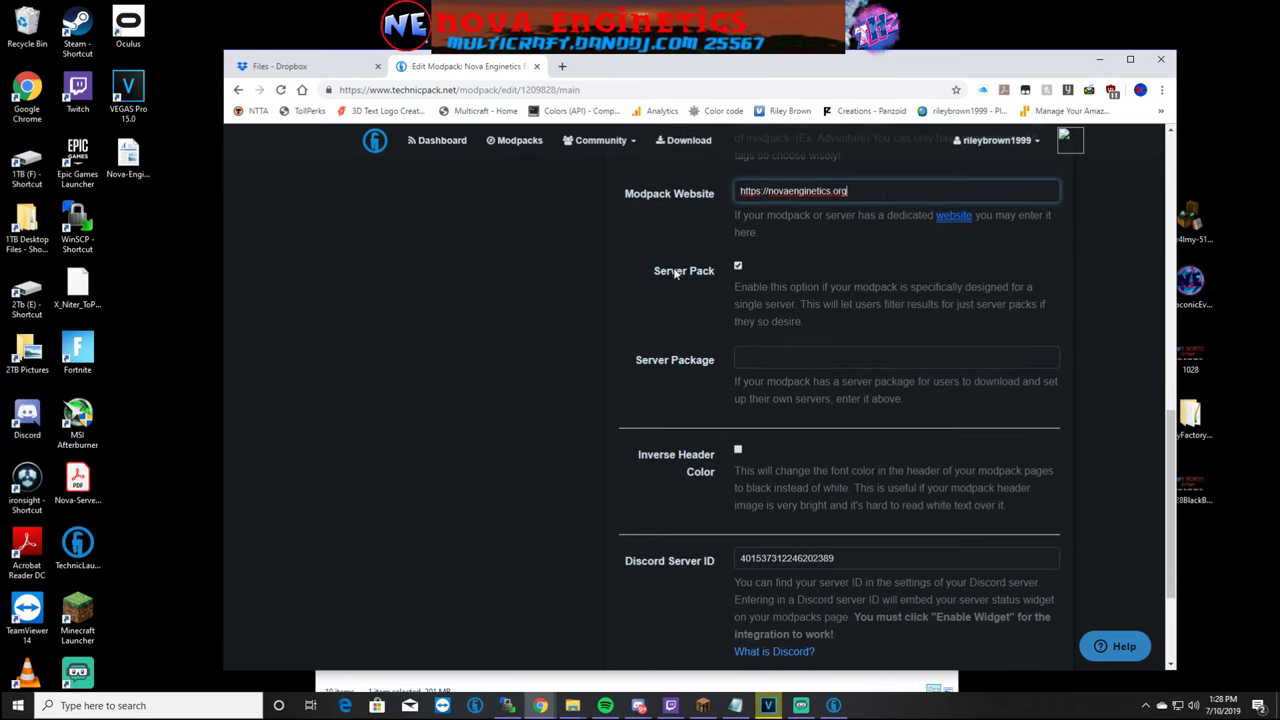
Scroll through the remaining fields of the Edit Modpack form
{"action": "left_click", "coordinate": [737, 264]}
{"action": "scroll", "coordinate": [729, 270], "scroll_direction": "down", "scroll_amount": 1}
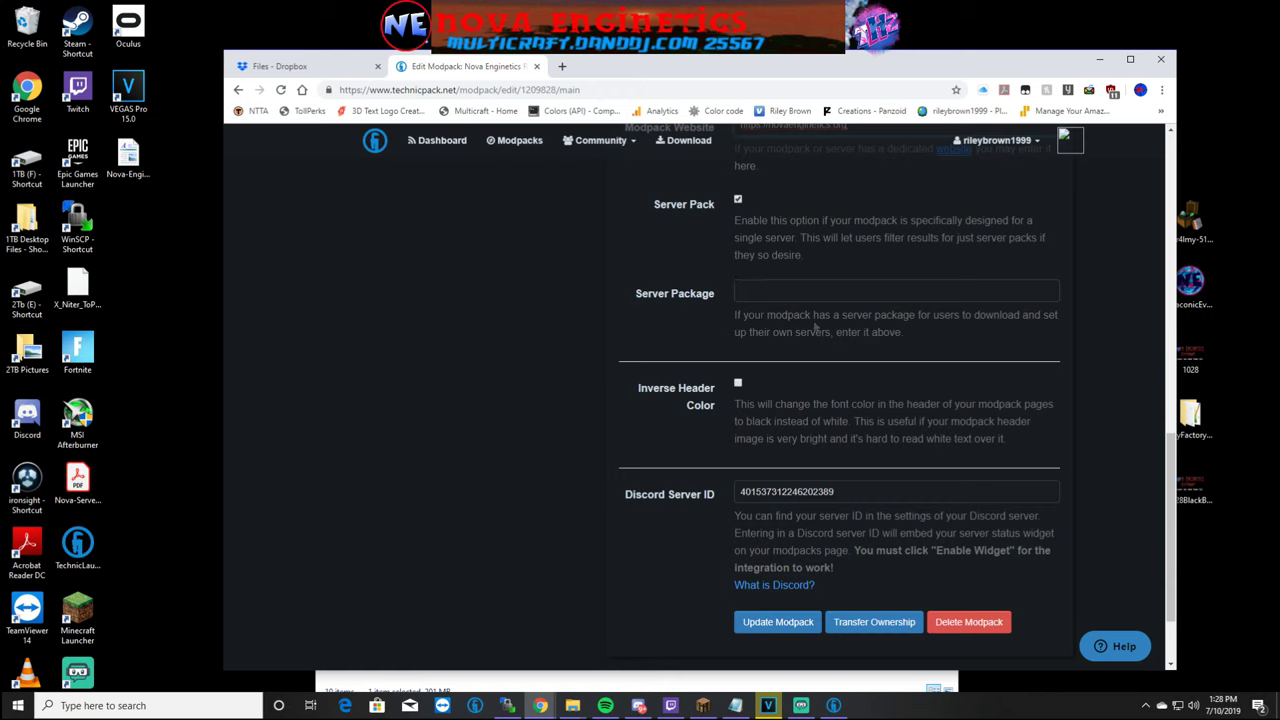
{"action": "scroll", "coordinate": [725, 308], "scroll_direction": "down", "scroll_amount": 1}
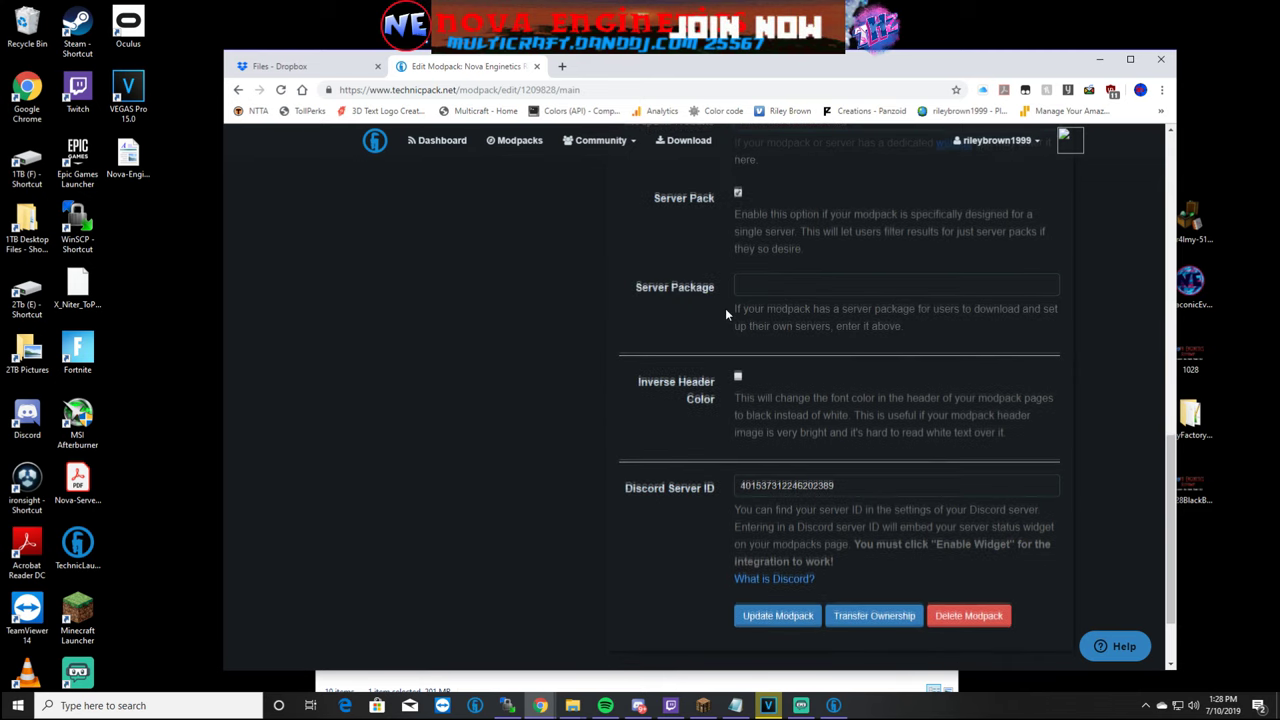
{"action": "scroll", "coordinate": [774, 349], "scroll_direction": "down", "scroll_amount": 1}
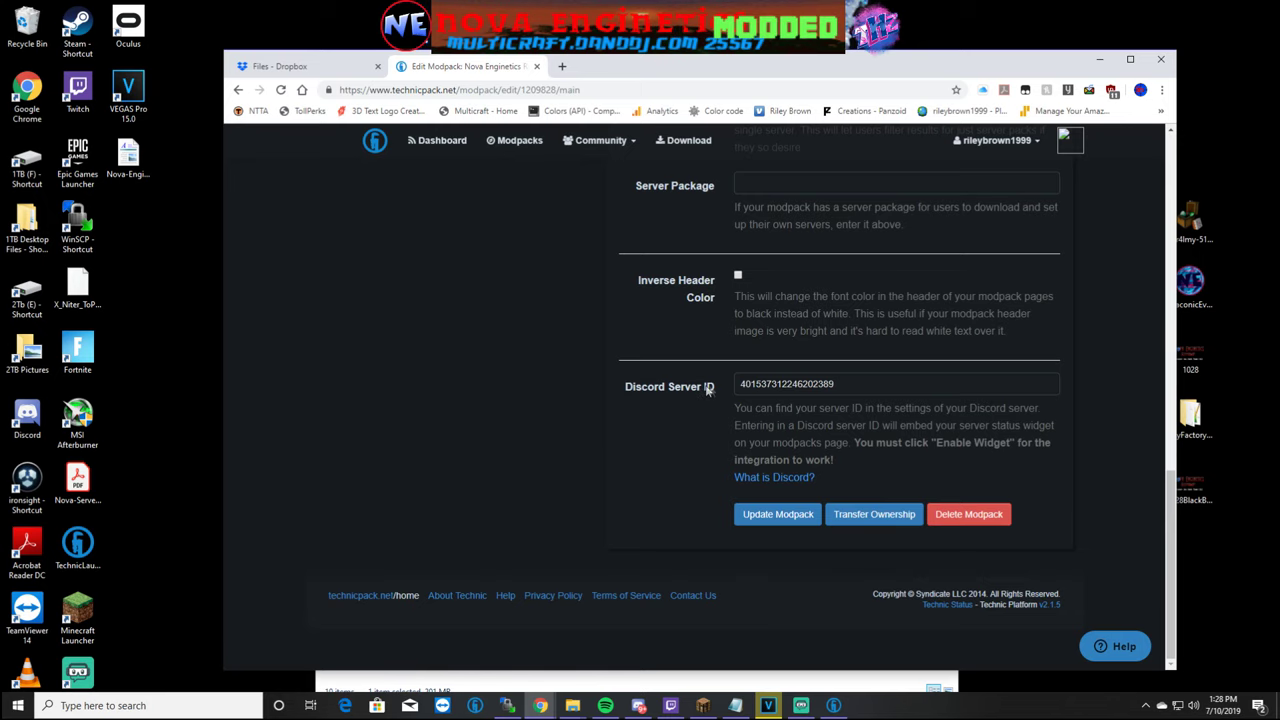
{"action": "scroll", "coordinate": [705, 470], "scroll_direction": "up", "scroll_amount": 5}
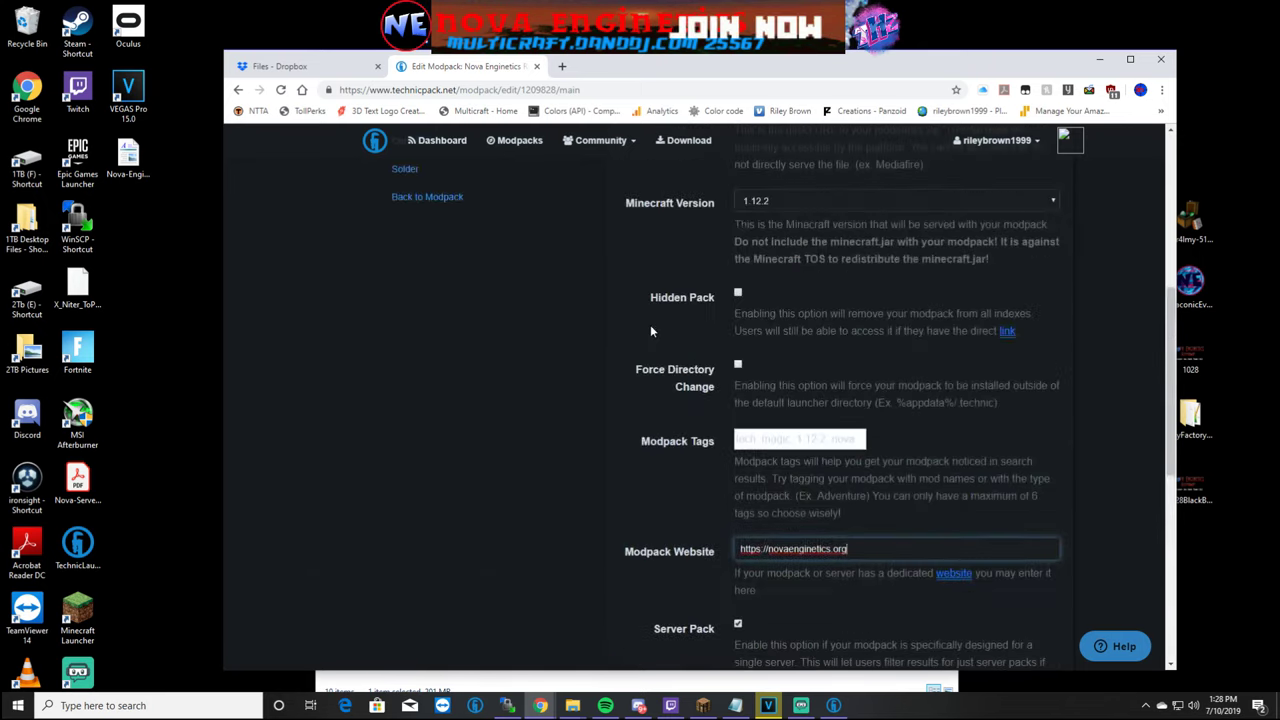
{"action": "scroll", "coordinate": [650, 331], "scroll_direction": "up", "scroll_amount": 3}
Open the modpack's Versions page and close the uBlock-blocked ad tab
{"action": "left_click", "coordinate": [405, 449]}
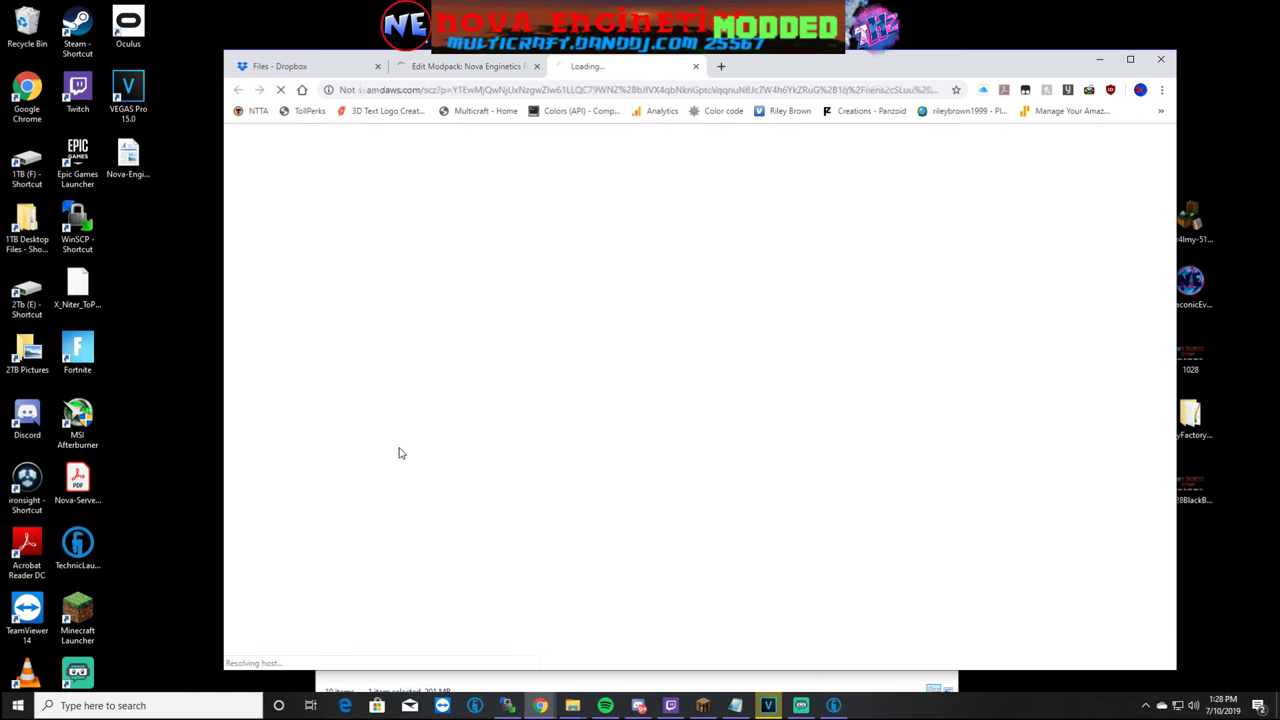
{"action": "left_click", "coordinate": [696, 67]}
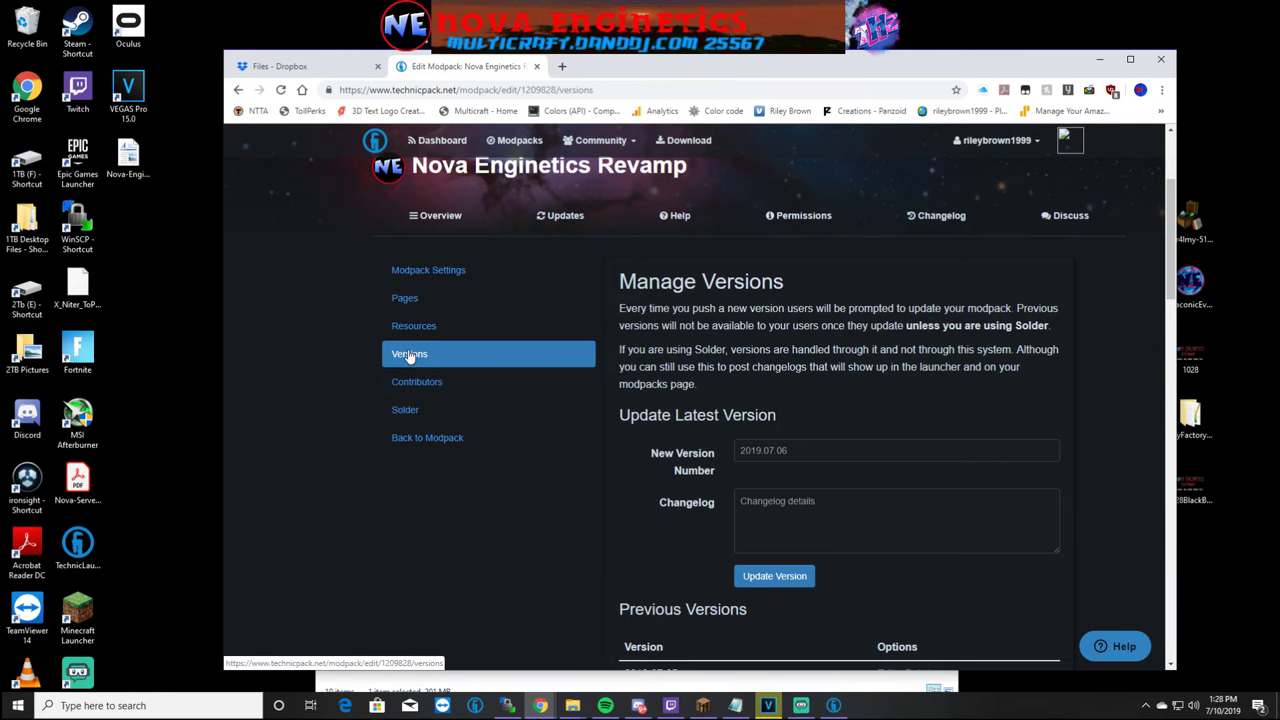
{"action": "scroll", "coordinate": [775, 414], "scroll_direction": "down", "scroll_amount": 1}
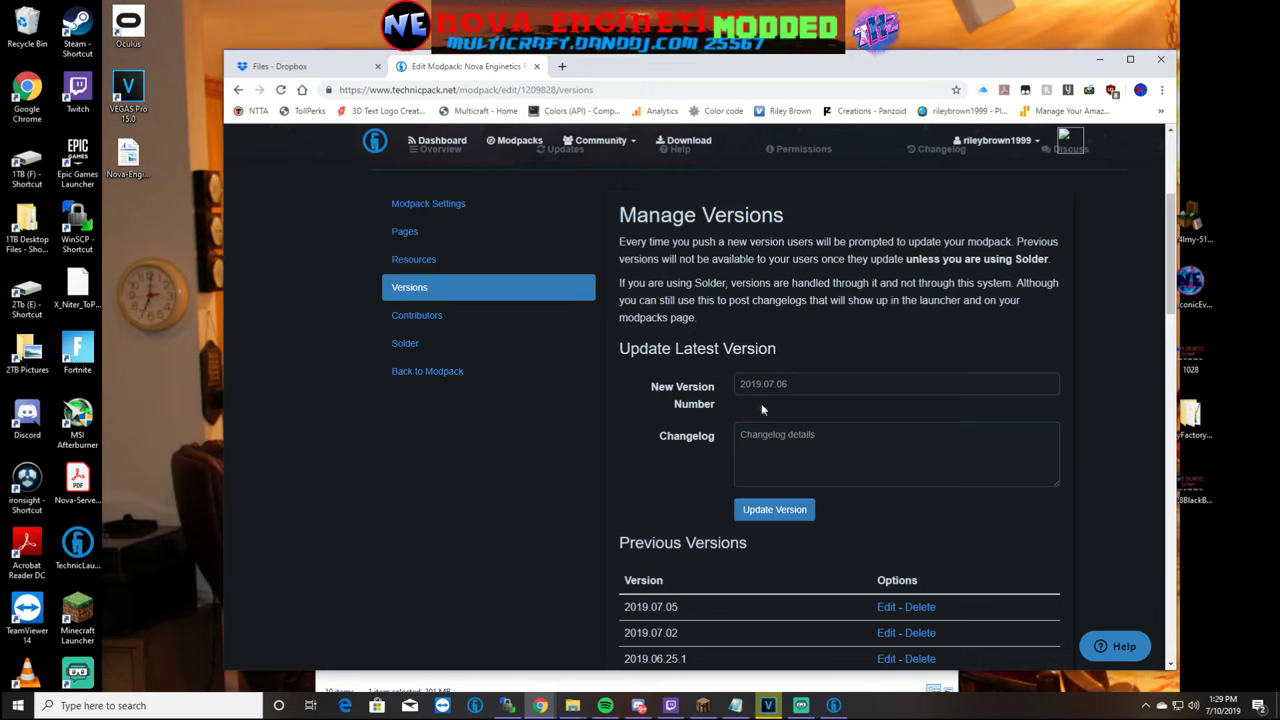
Check the New Version and Changelog fields and scroll the Previous Versions list below 2019.07.05
{"action": "left_click", "coordinate": [761, 390]}
{"action": "scroll", "coordinate": [761, 390], "scroll_direction": "down", "scroll_amount": 1}
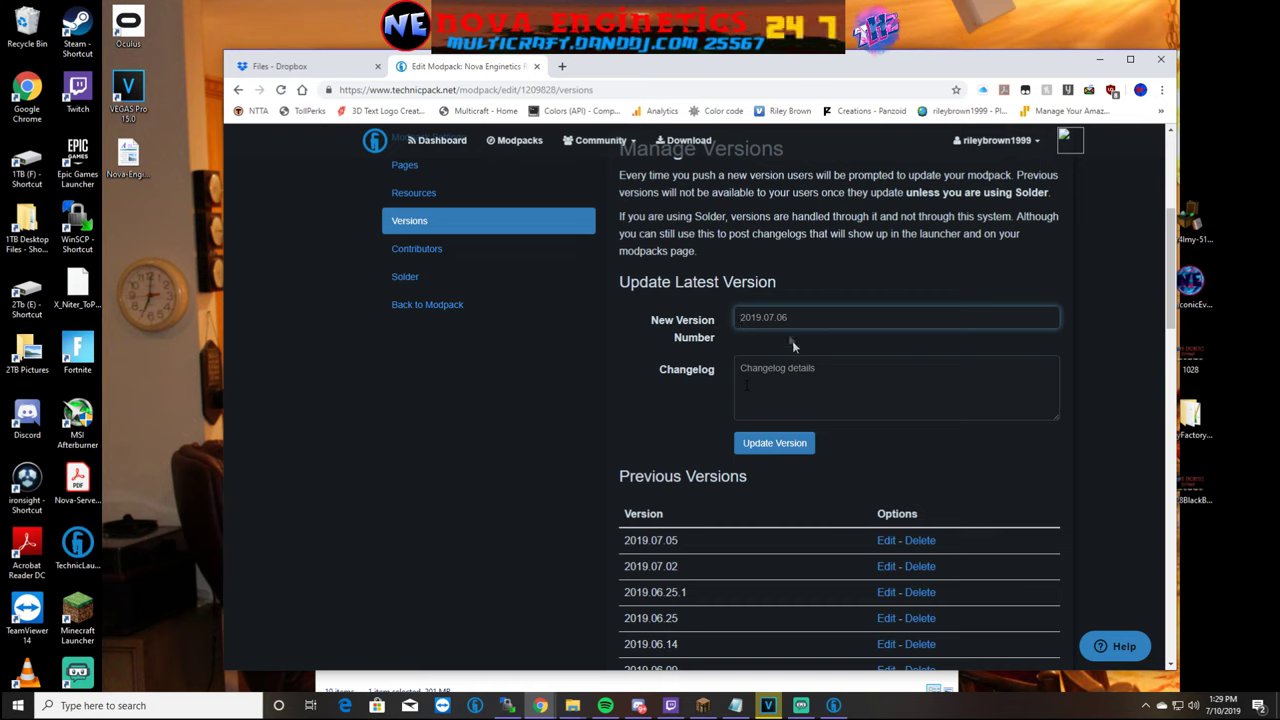
{"action": "left_click", "coordinate": [866, 368]}
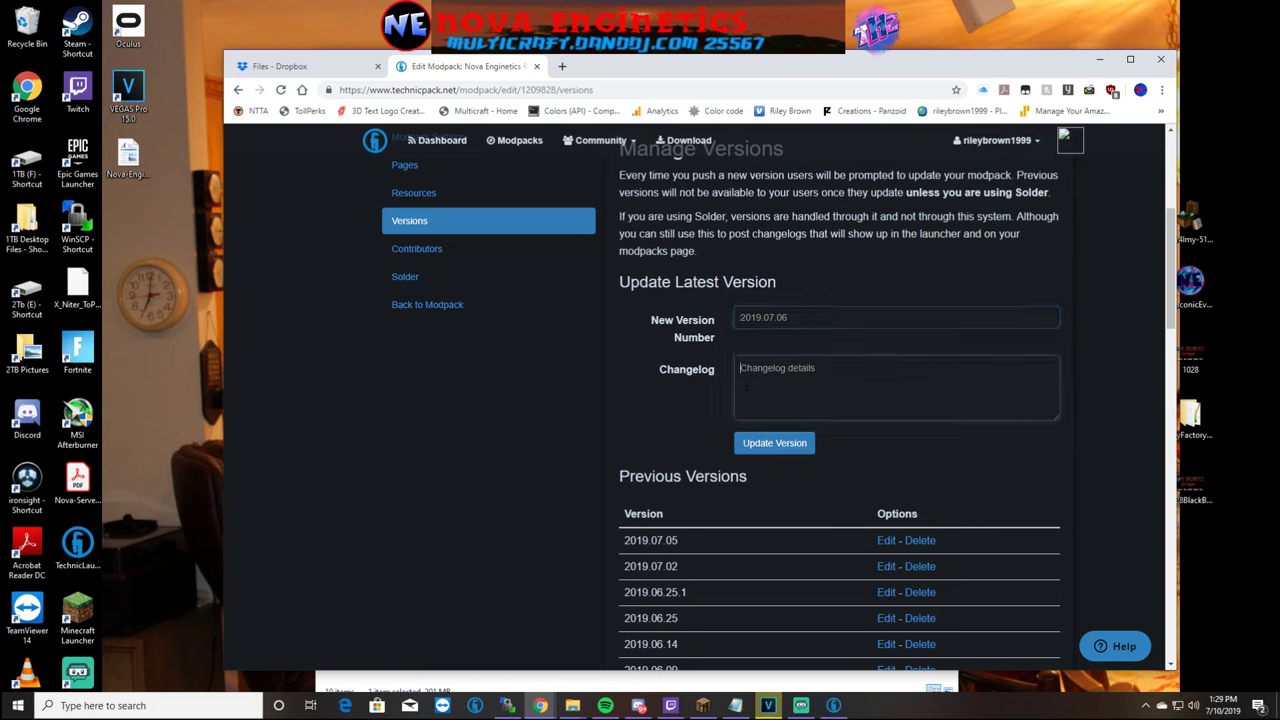
{"action": "scroll", "coordinate": [866, 376], "scroll_direction": "down", "scroll_amount": 3}
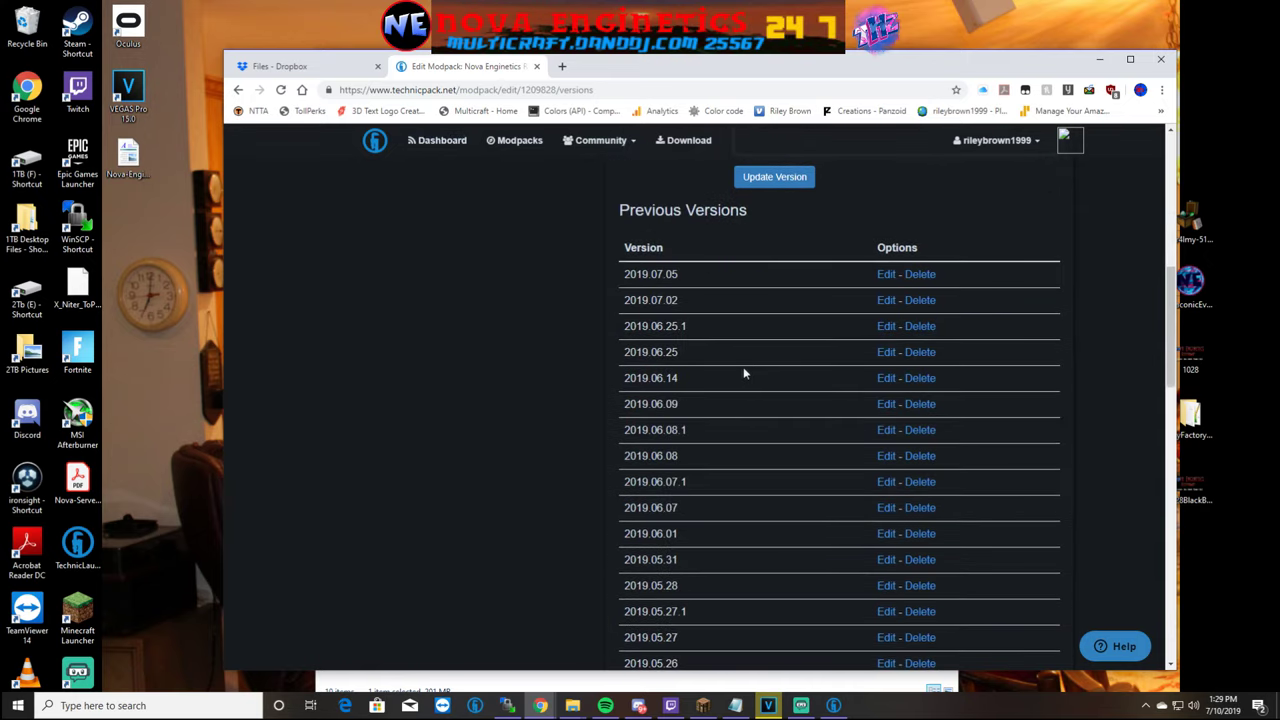
{"action": "scroll", "coordinate": [886, 277], "scroll_direction": "down", "scroll_amount": 6}
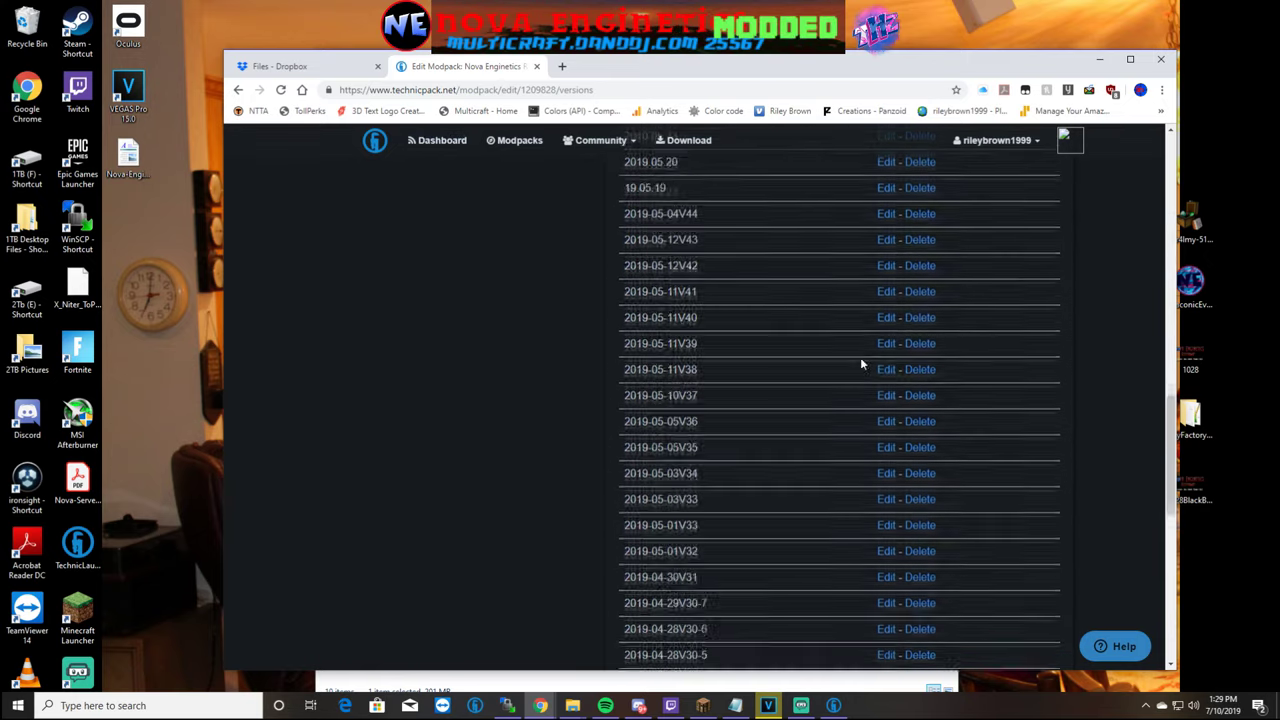
{"action": "scroll", "coordinate": [862, 364], "scroll_direction": "up", "scroll_amount": 10}
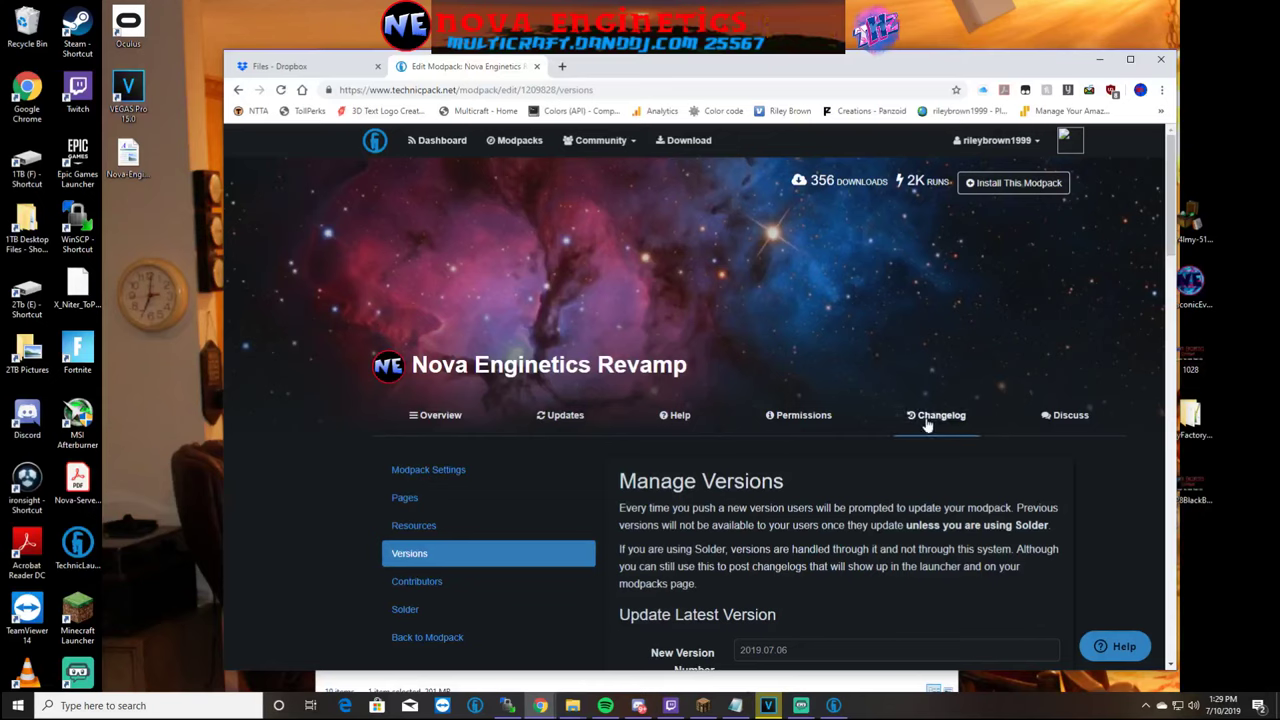
Open the modpack's public Changelog tab and scroll through its history
{"action": "left_click", "coordinate": [927, 421]}
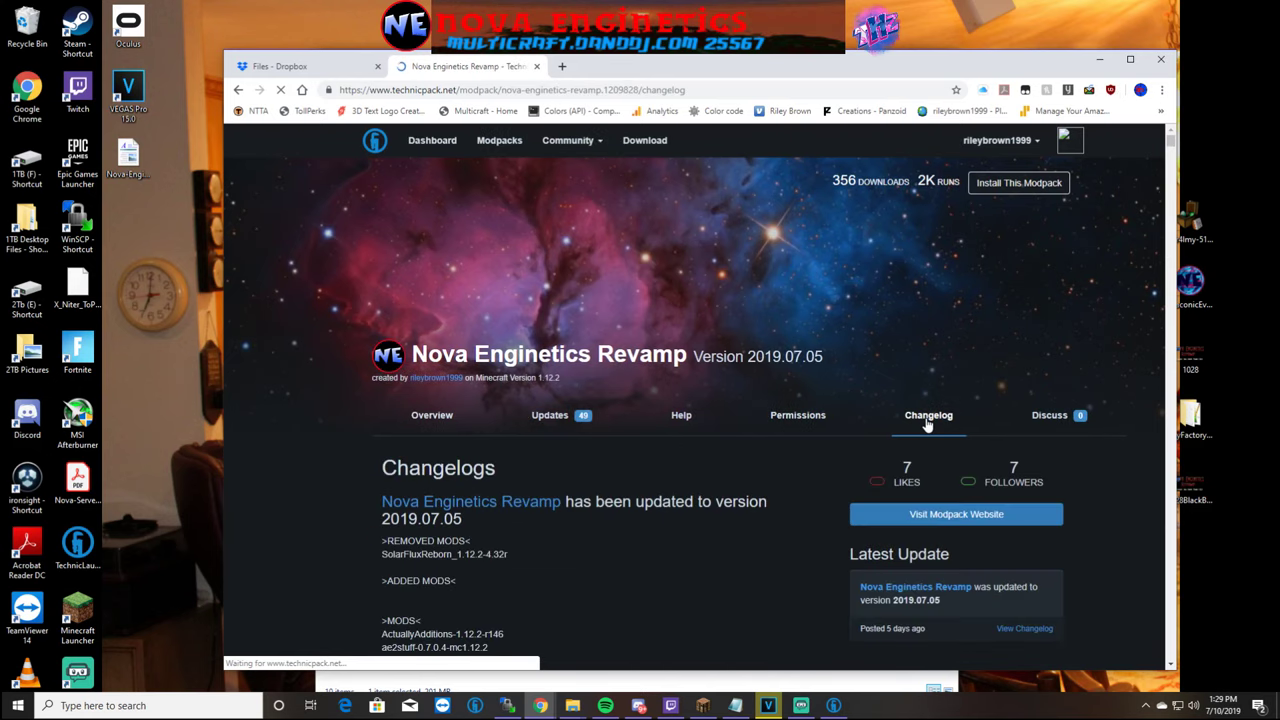
{"action": "scroll", "coordinate": [748, 413], "scroll_direction": "down", "scroll_amount": 2}
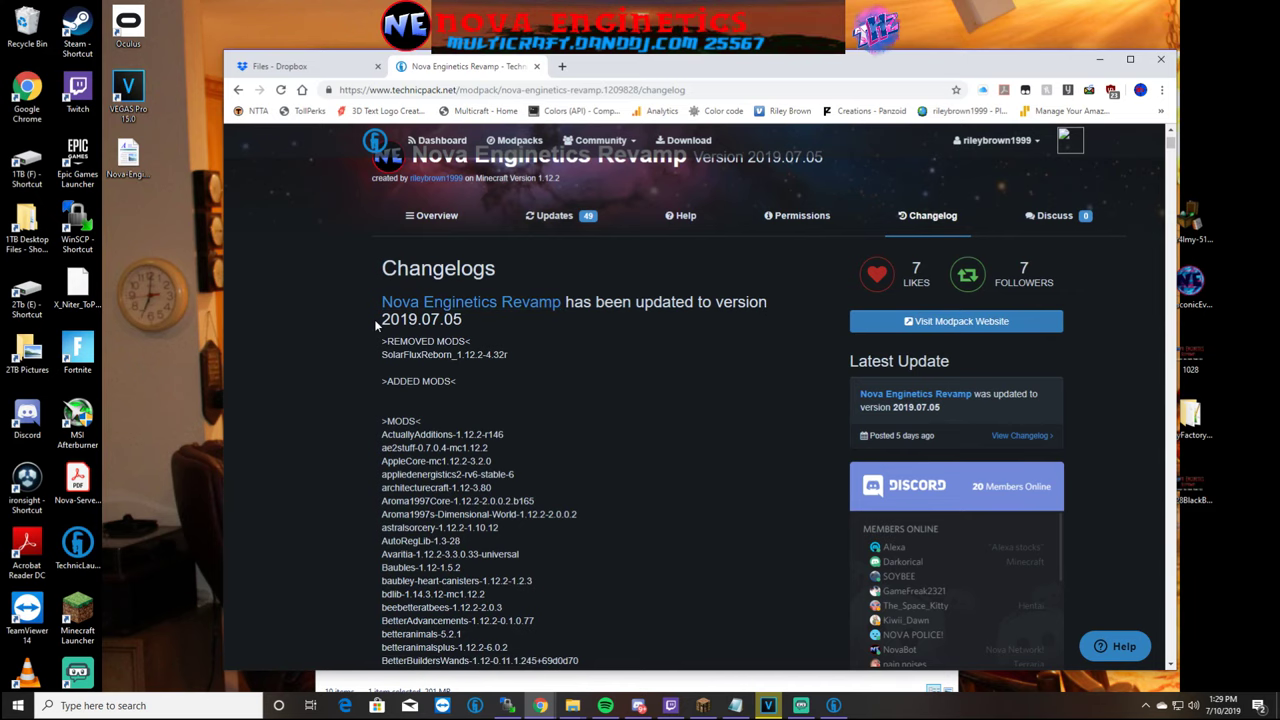
{"action": "scroll", "coordinate": [490, 320], "scroll_direction": "down", "scroll_amount": 1}
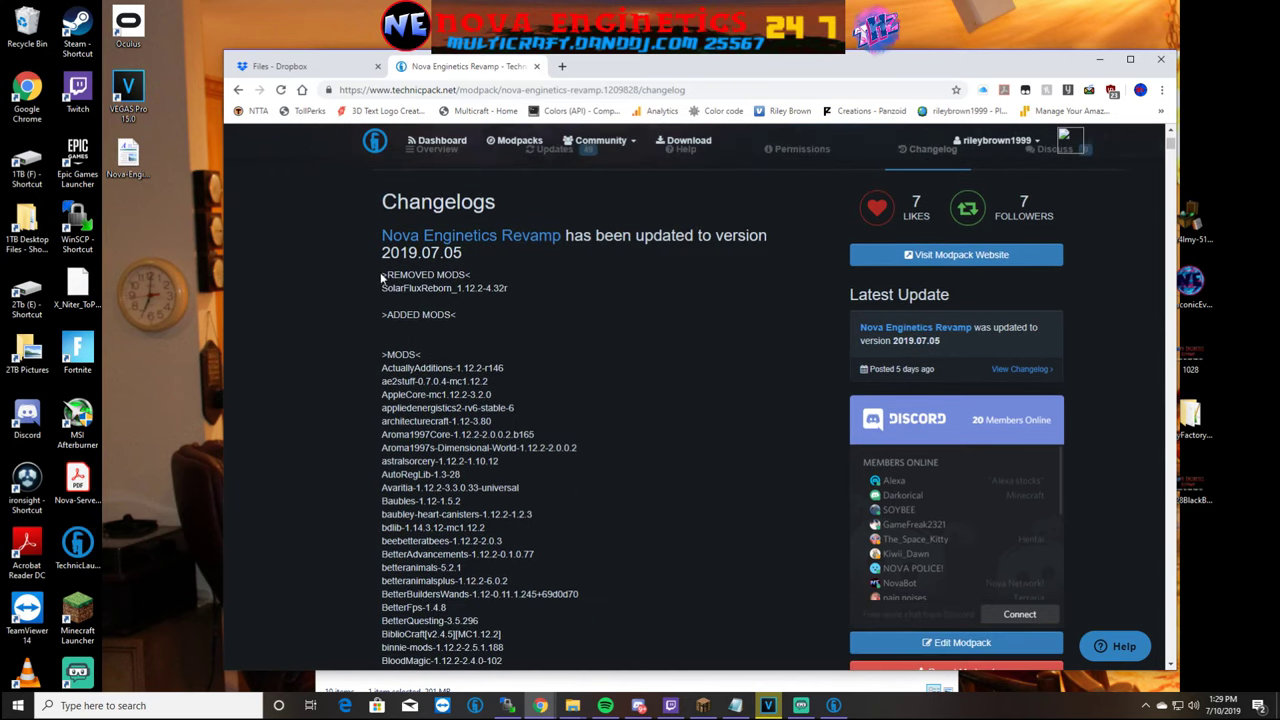
{"action": "scroll", "coordinate": [480, 400], "scroll_direction": "down", "scroll_amount": 6}
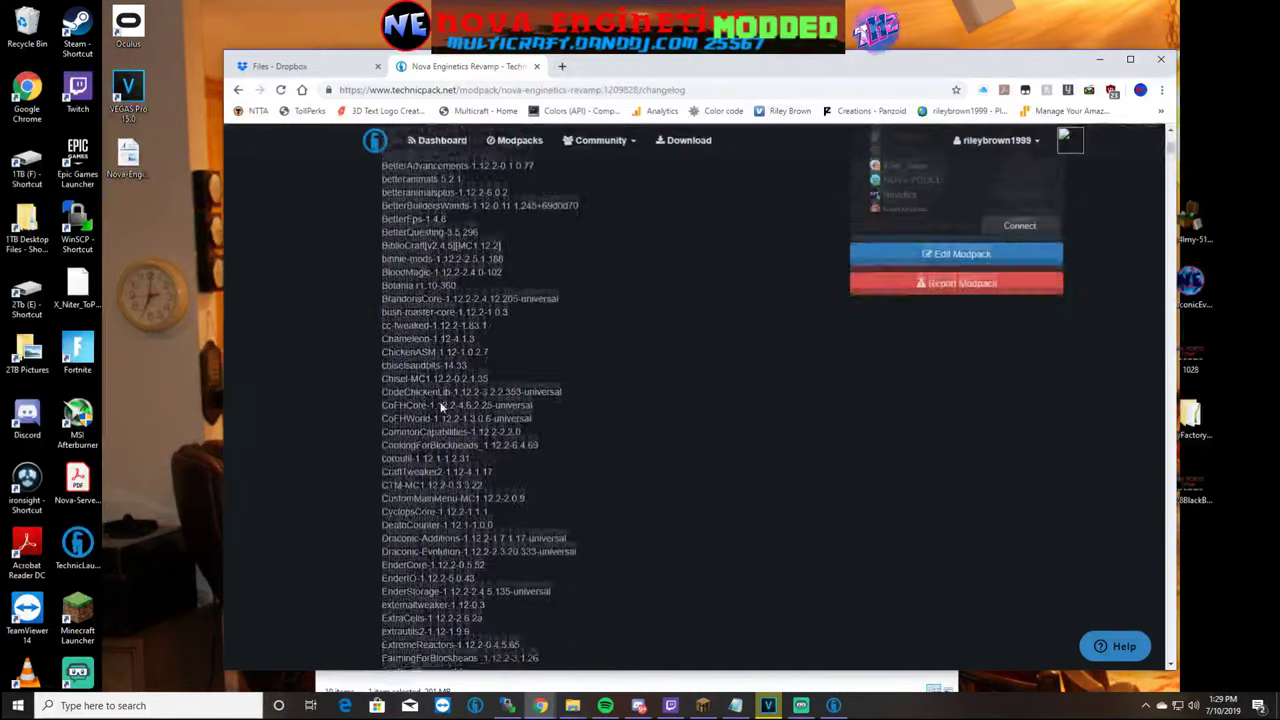
{"action": "scroll", "coordinate": [475, 400], "scroll_direction": "down", "scroll_amount": 8}
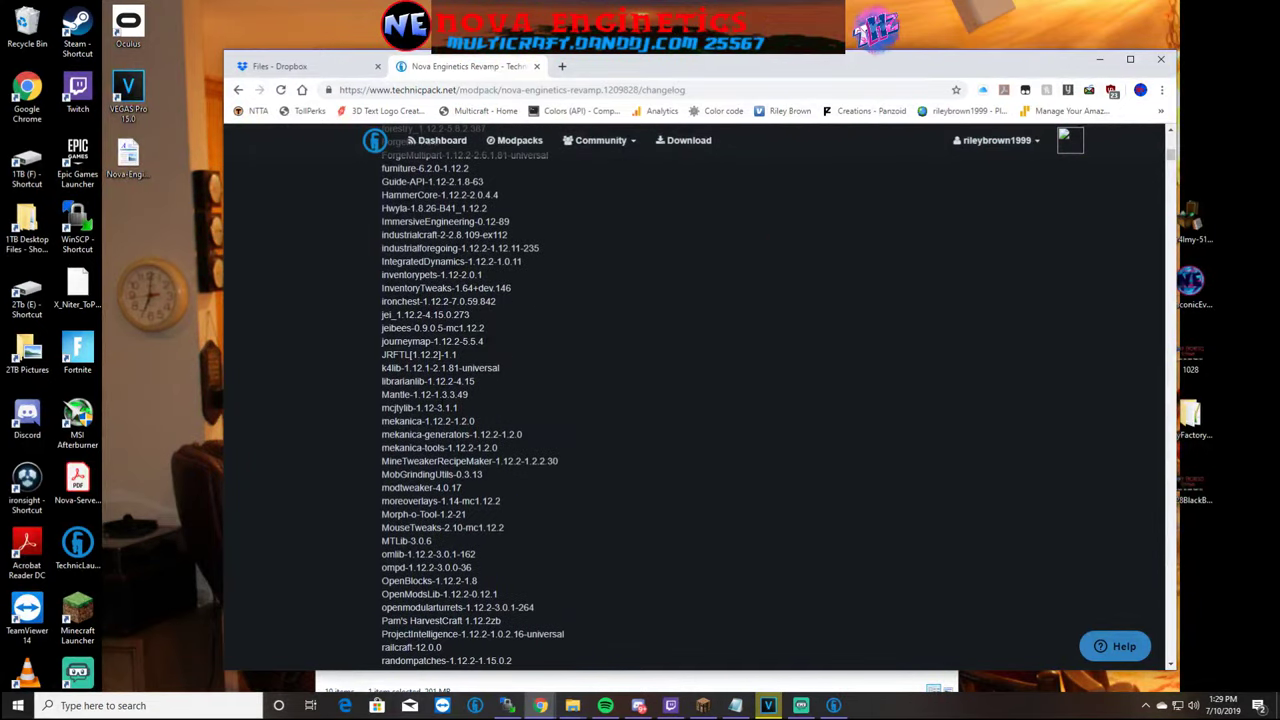
{"action": "scroll", "coordinate": [438, 412], "scroll_direction": "down", "scroll_amount": 4}
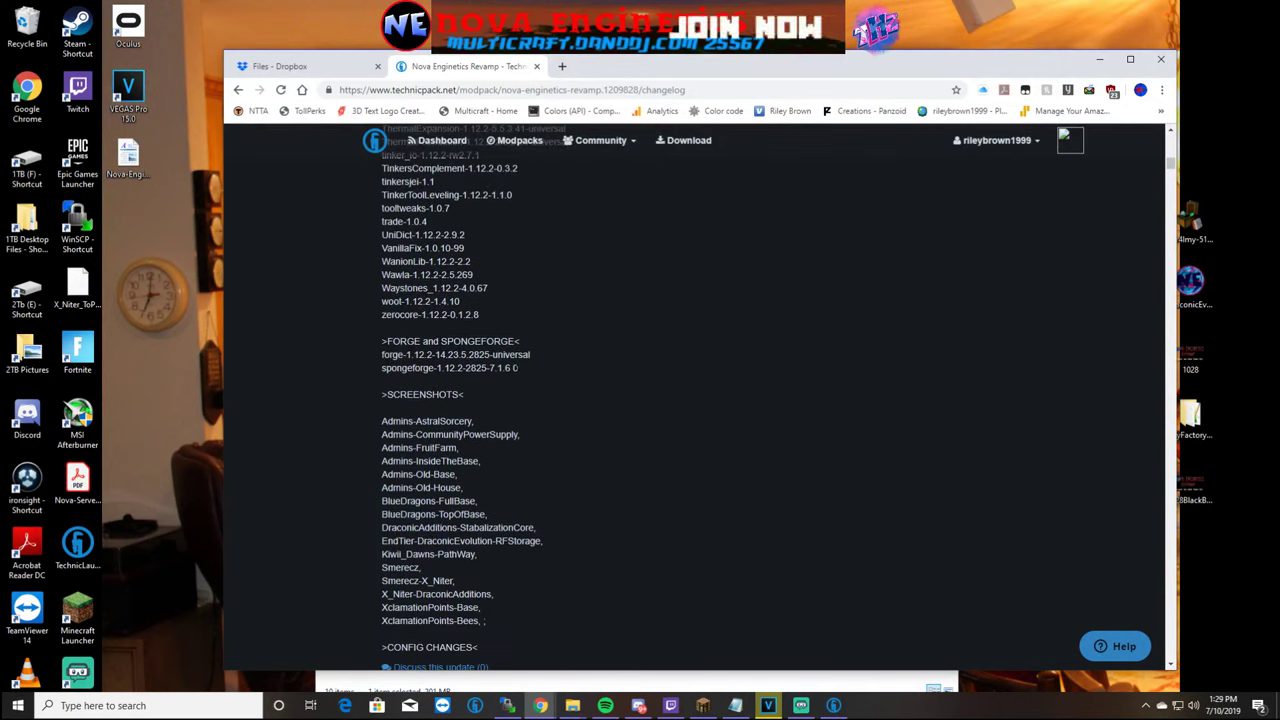
{"action": "scroll", "coordinate": [438, 412], "scroll_direction": "down", "scroll_amount": 2}
{"action": "scroll", "coordinate": [475, 400], "scroll_direction": "down", "scroll_amount": 2}
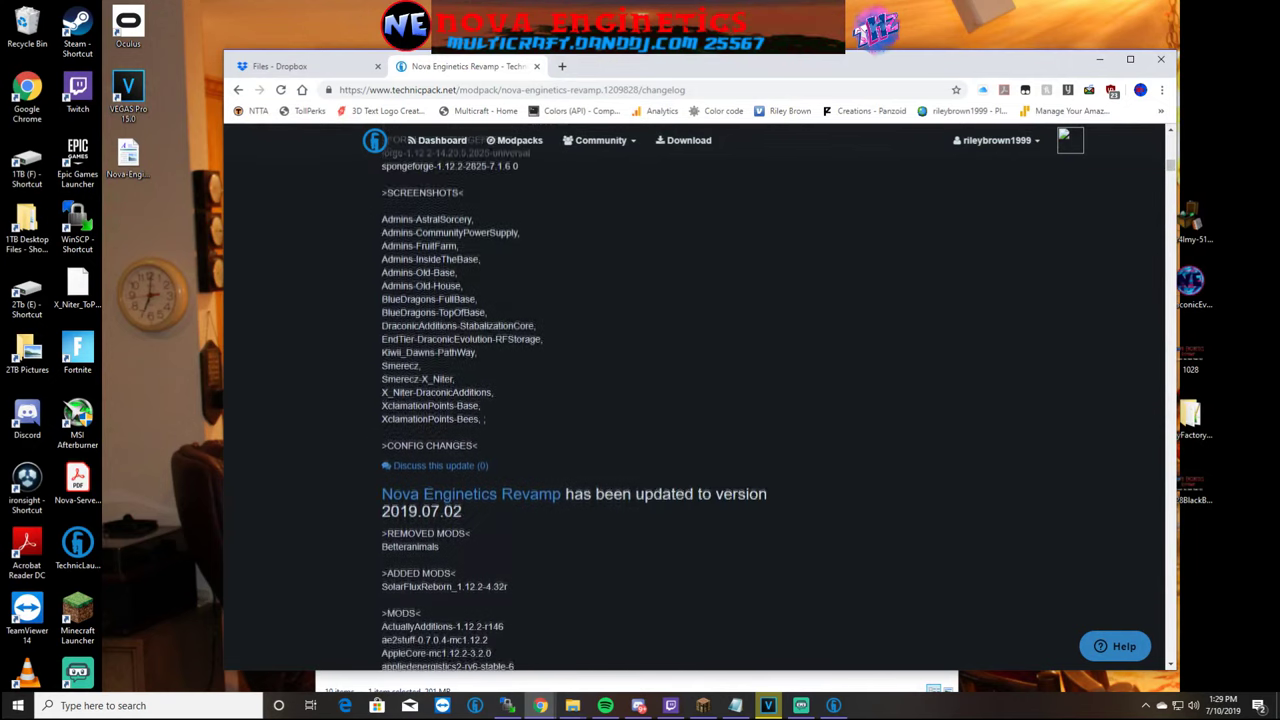
{"action": "scroll", "coordinate": [575, 400], "scroll_direction": "up", "scroll_amount": 1}
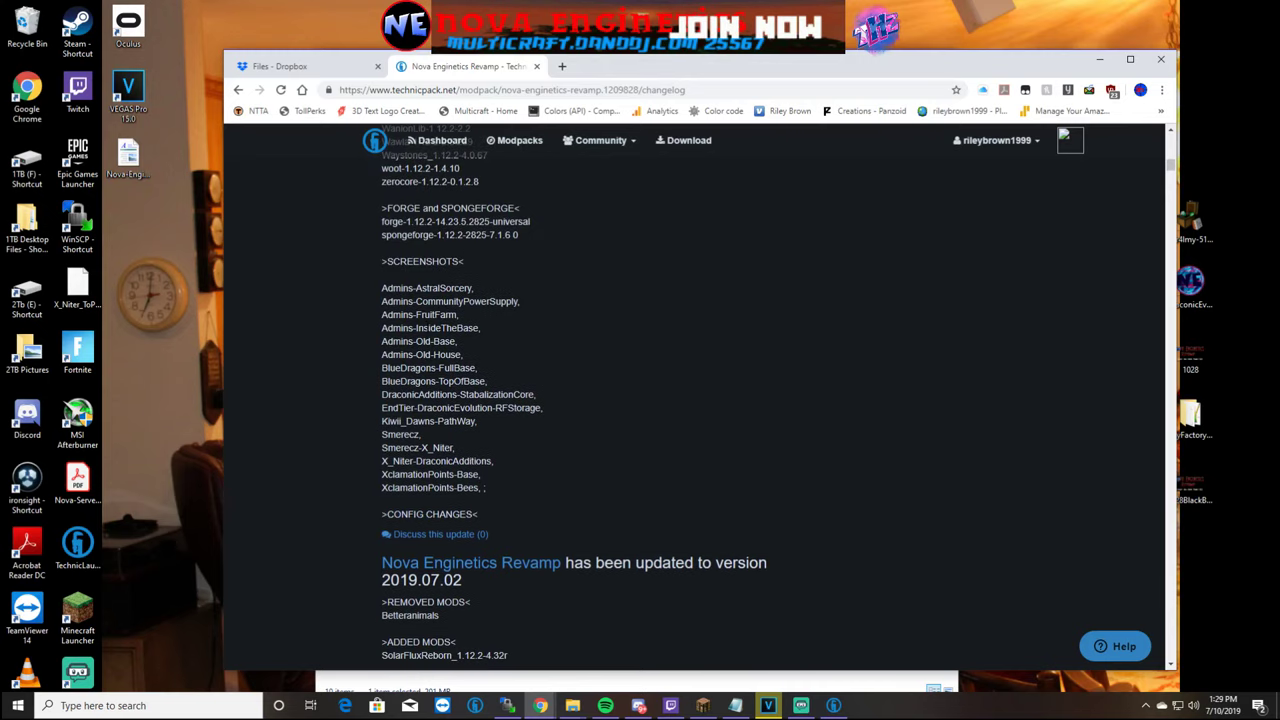
{"action": "scroll", "coordinate": [470, 400], "scroll_direction": "down", "scroll_amount": 1}
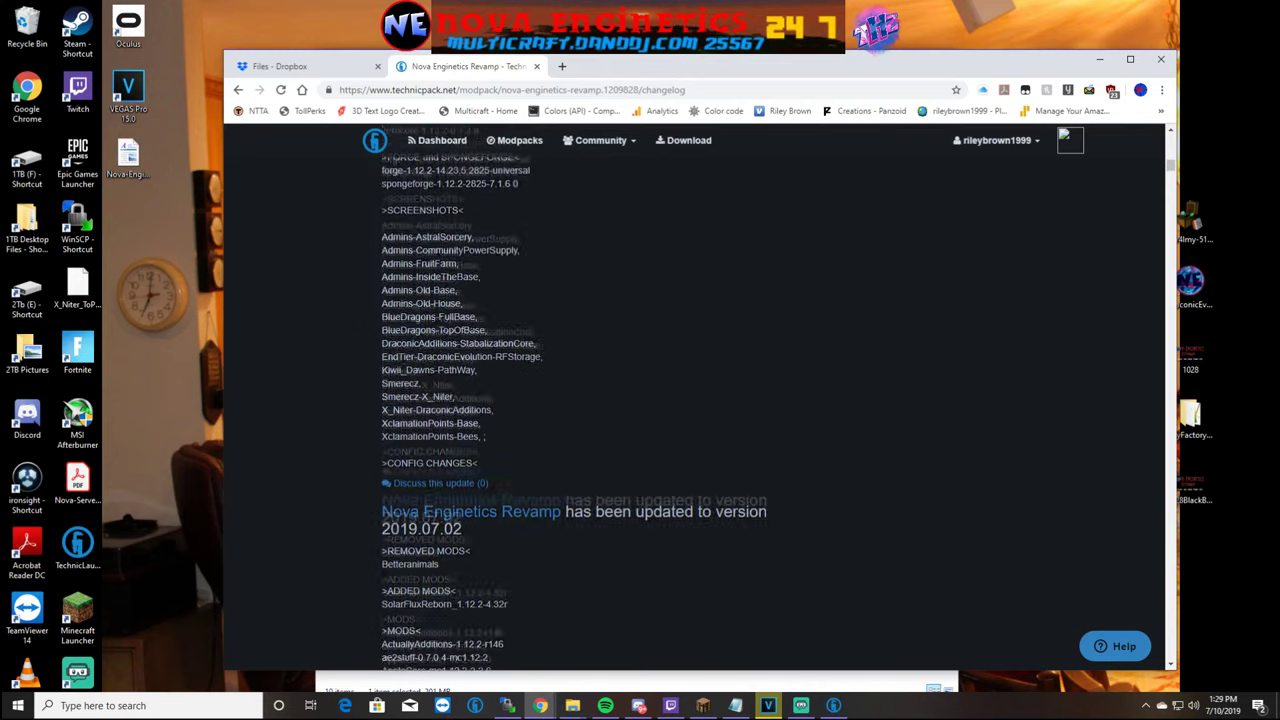
{"action": "scroll", "coordinate": [567, 337], "scroll_direction": "down", "scroll_amount": 1}
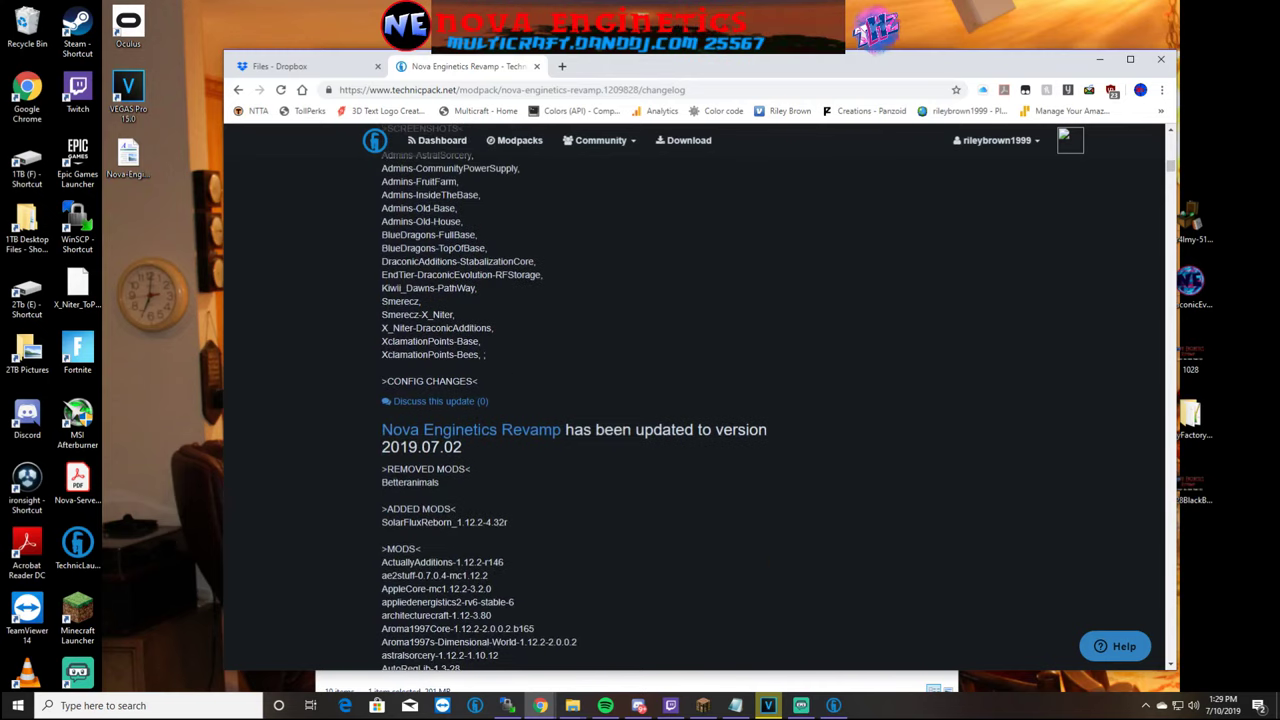
Highlight changelog passages such as the CONFIG CHANGES heading and SCREENSHOTS lines, then clear them
{"action": "triple_click", "coordinate": [544, 375]}
{"action": "left_click", "coordinate": [544, 375]}
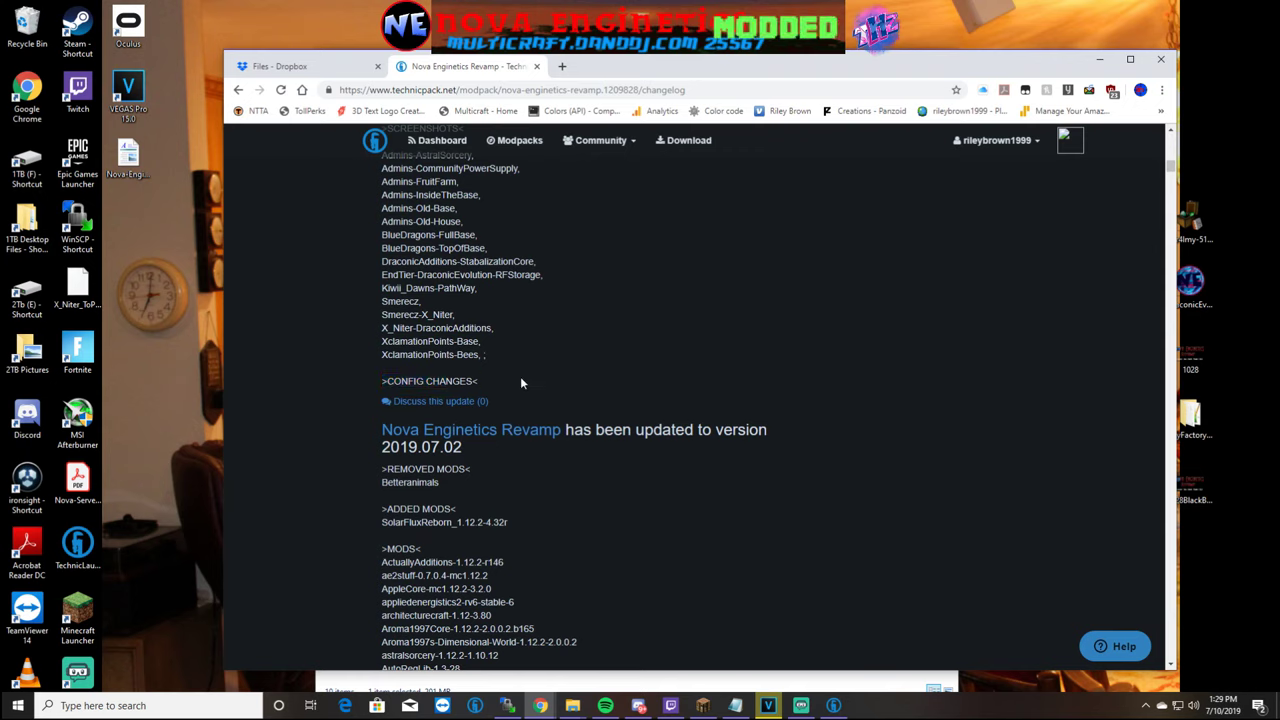
{"action": "scroll", "coordinate": [520, 383], "scroll_direction": "down", "scroll_amount": 2}
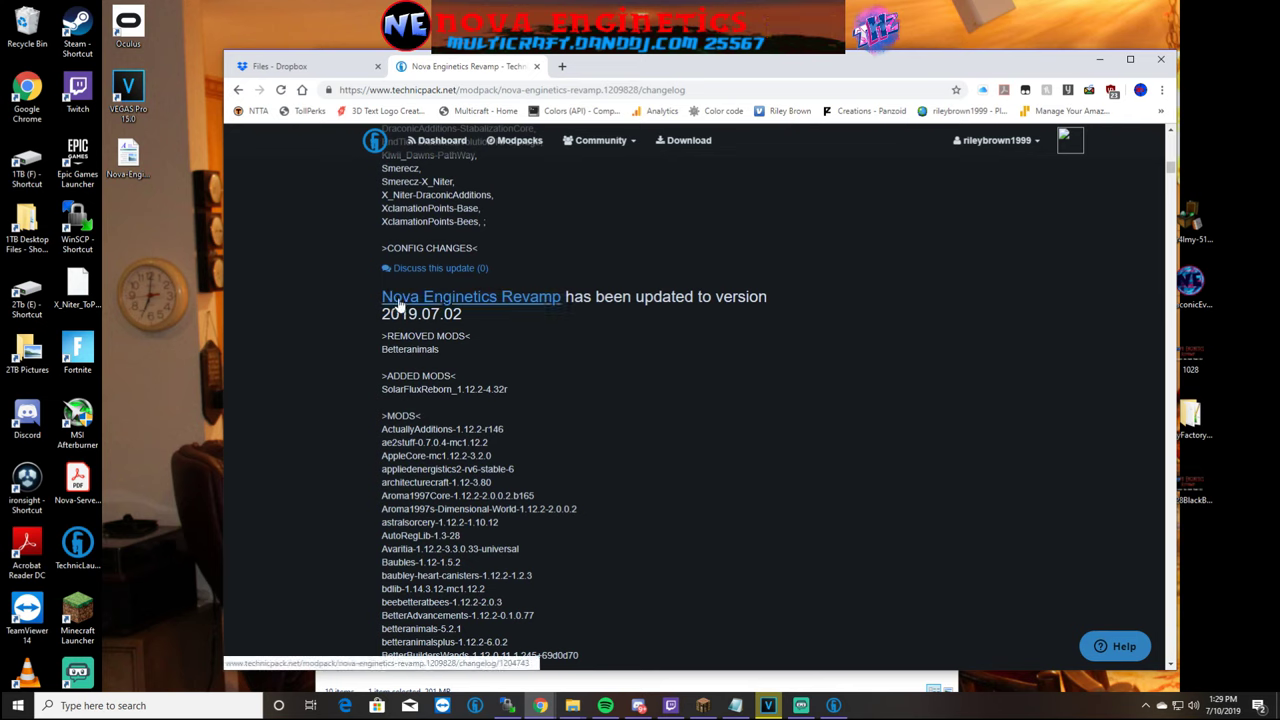
{"action": "scroll", "coordinate": [510, 372], "scroll_direction": "down", "scroll_amount": 1}
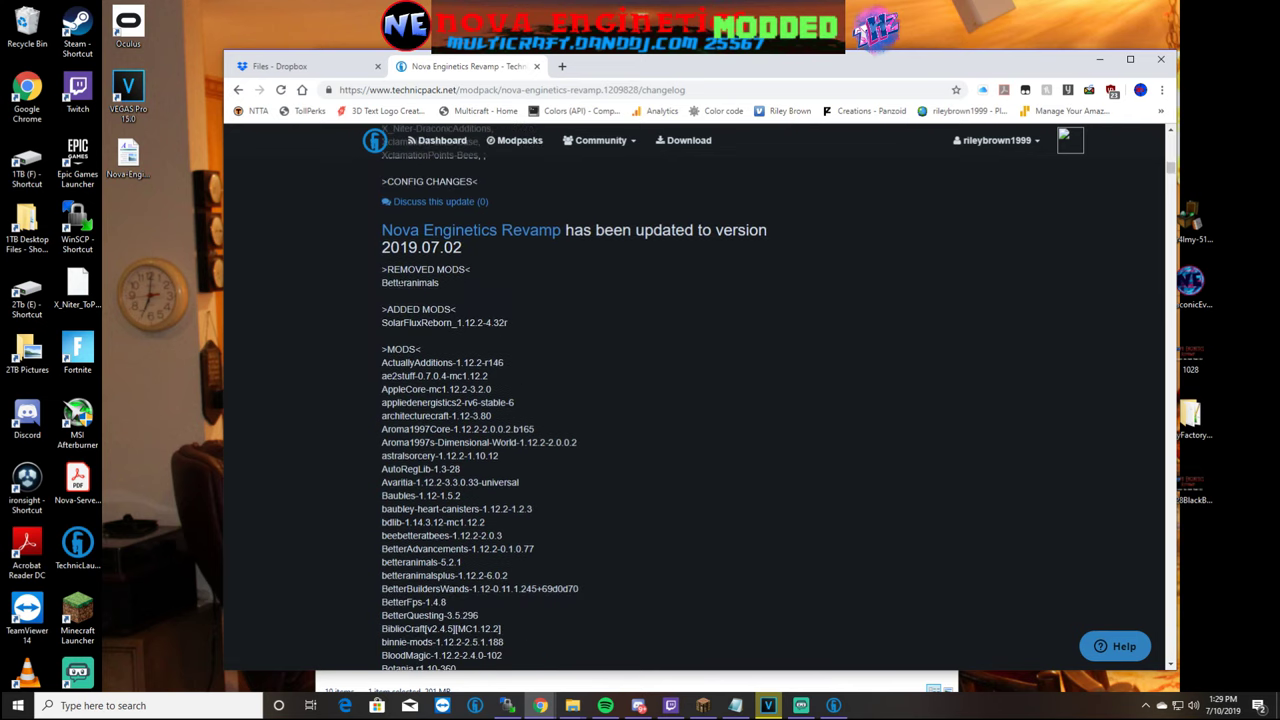
{"action": "left_click_drag", "start_coordinate": [383, 269], "coordinate": [437, 300]}
{"action": "scroll", "coordinate": [486, 300], "scroll_direction": "down", "scroll_amount": 1}
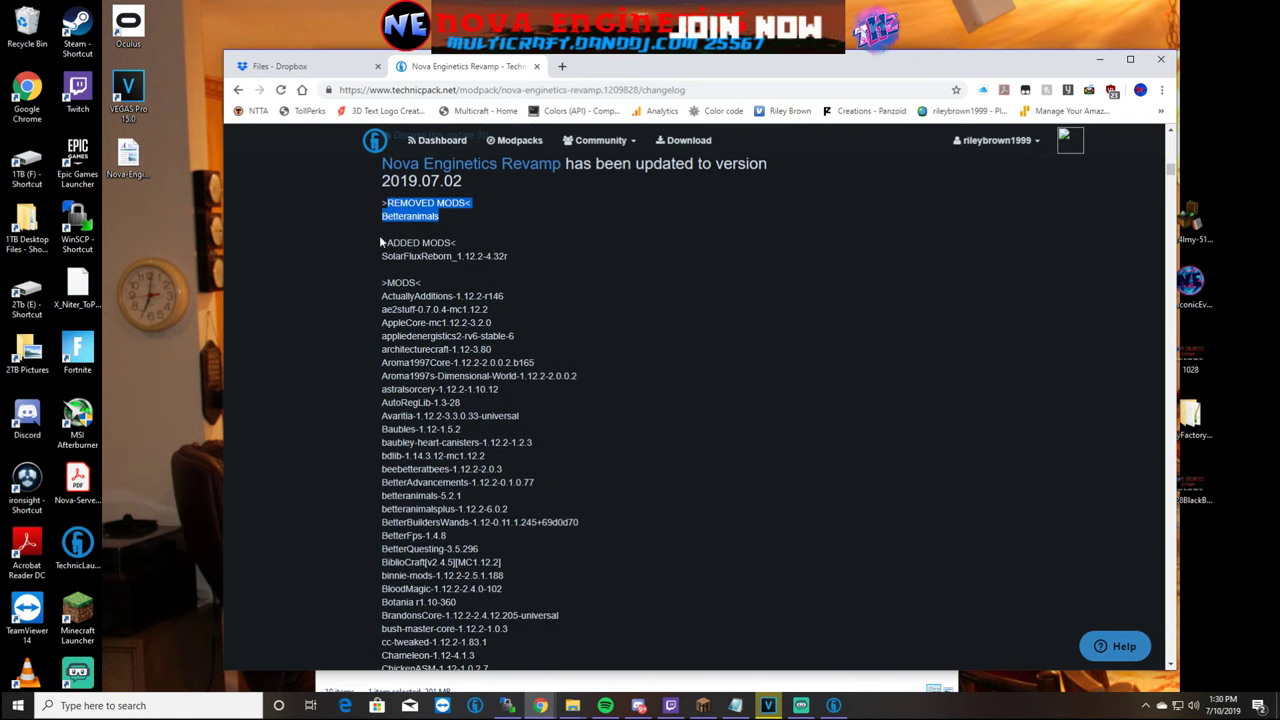
{"action": "left_click_drag", "start_coordinate": [380, 242], "coordinate": [424, 243]}
{"action": "left_click_drag", "start_coordinate": [382, 282], "coordinate": [455, 296]}
{"action": "scroll", "coordinate": [455, 296], "scroll_direction": "down", "scroll_amount": 1}
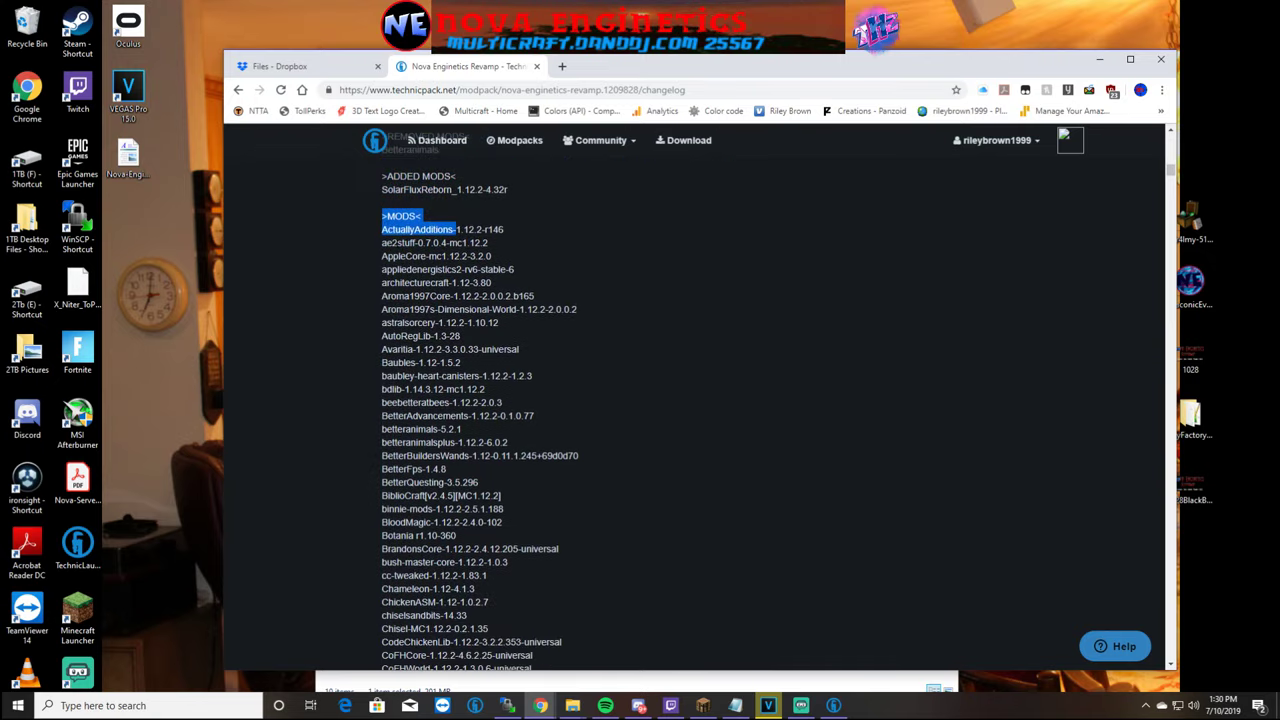
{"action": "scroll", "coordinate": [480, 400], "scroll_direction": "down", "scroll_amount": 14}
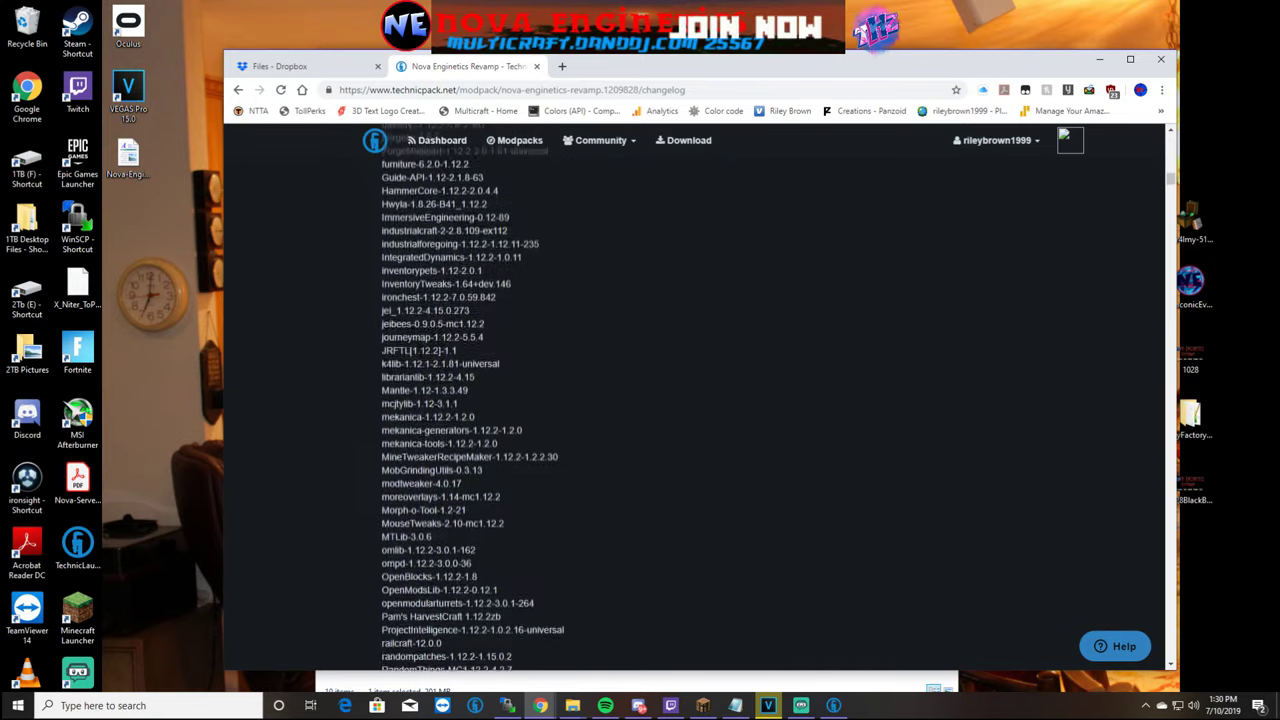
{"action": "scroll", "coordinate": [475, 400], "scroll_direction": "down", "scroll_amount": 12}
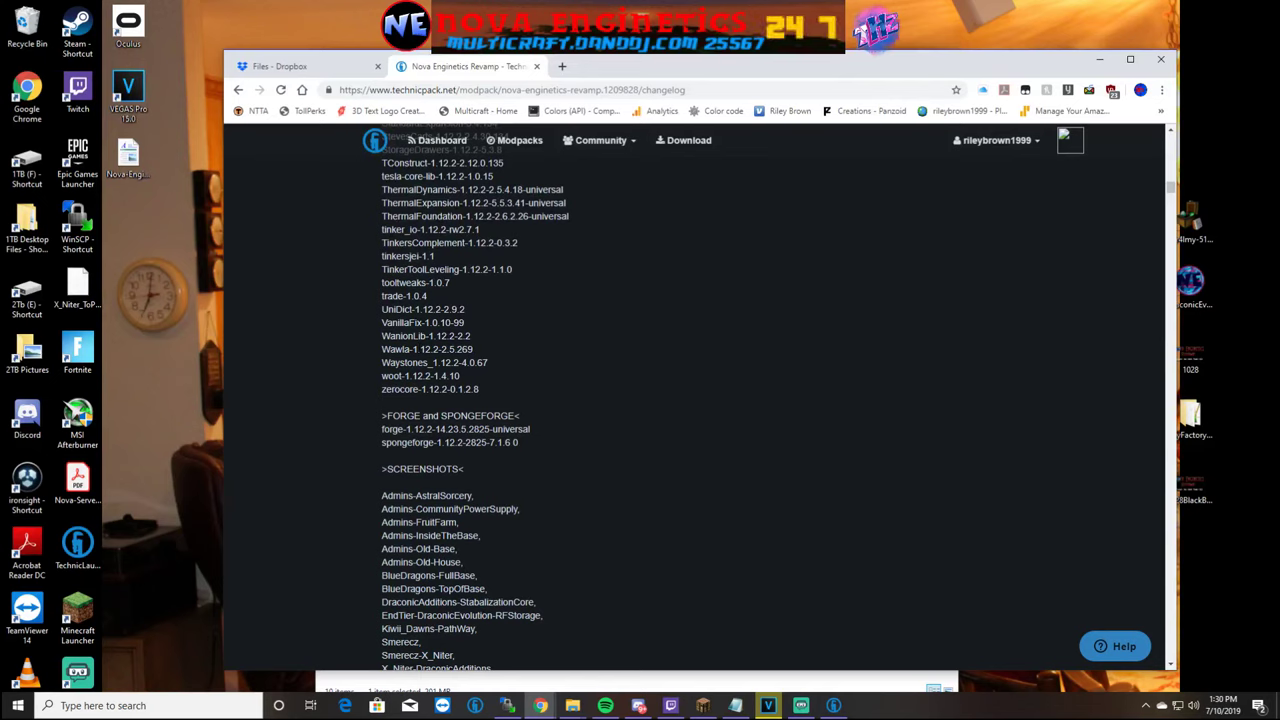
{"action": "scroll", "coordinate": [533, 373], "scroll_direction": "down", "scroll_amount": 1}
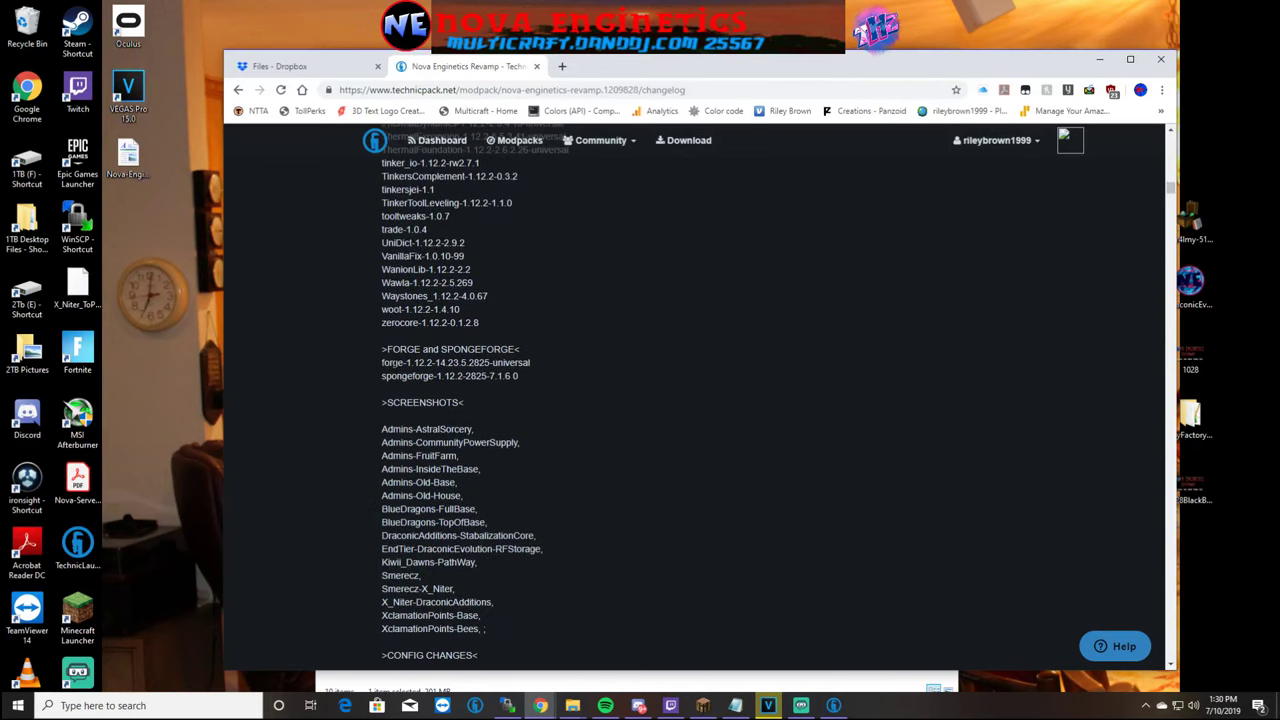
{"action": "left_click_drag", "start_coordinate": [387, 349], "coordinate": [533, 373]}
{"action": "scroll", "coordinate": [533, 373], "scroll_direction": "down", "scroll_amount": 1}
{"action": "left_click_drag", "start_coordinate": [383, 336], "coordinate": [534, 562]}
{"action": "left_click", "coordinate": [534, 546]}
Read further down the changelog, highlighting the ItemBlackList.cfg CONFIG CHANGES lines
{"action": "scroll", "coordinate": [534, 553], "scroll_direction": "down", "scroll_amount": 3}
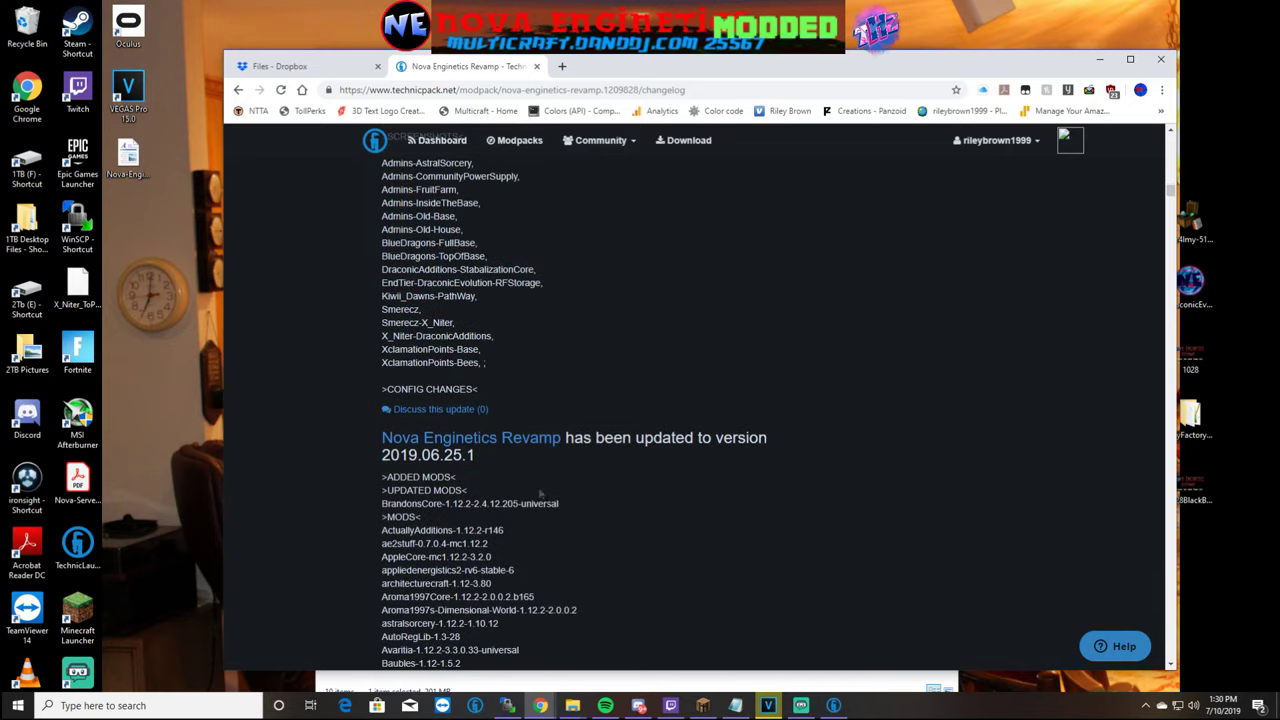
{"action": "left_click", "coordinate": [627, 376]}
{"action": "scroll", "coordinate": [627, 376], "scroll_direction": "up", "scroll_amount": 5}
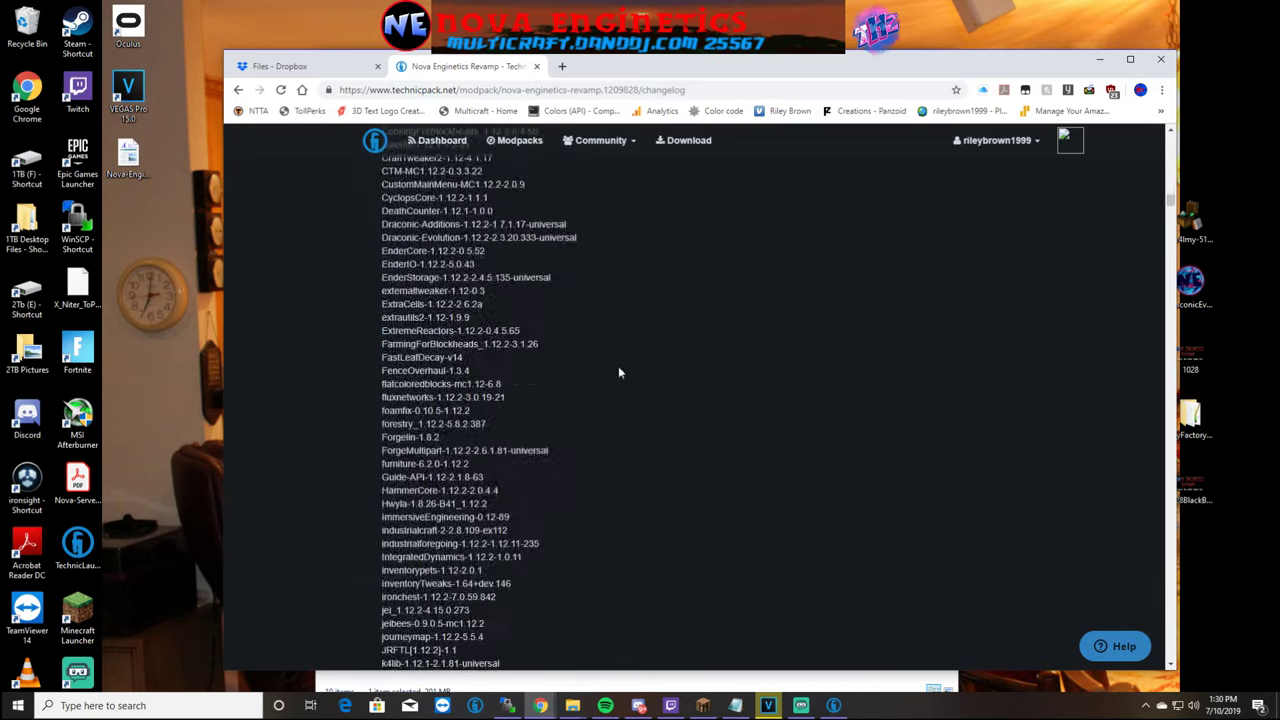
{"action": "scroll", "coordinate": [607, 366], "scroll_direction": "down", "scroll_amount": 3}
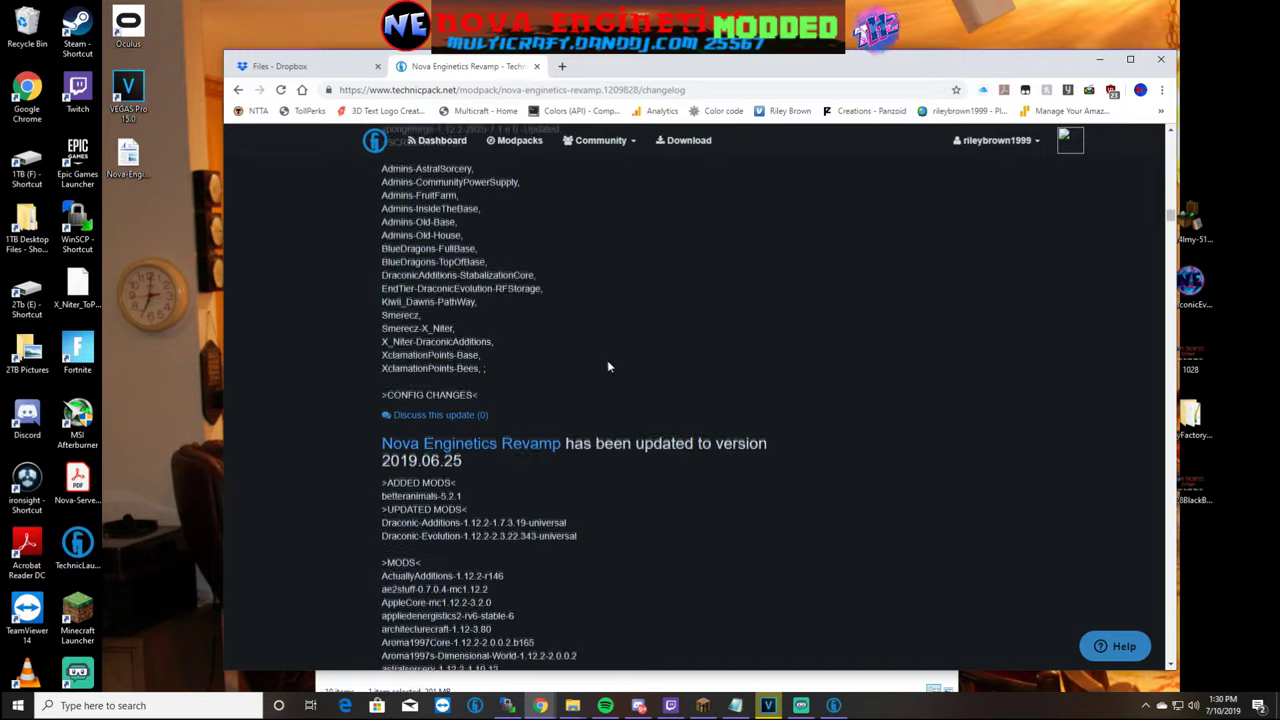
{"action": "scroll", "coordinate": [605, 365], "scroll_direction": "down", "scroll_amount": 8}
{"action": "scroll", "coordinate": [603, 364], "scroll_direction": "down", "scroll_amount": 10}
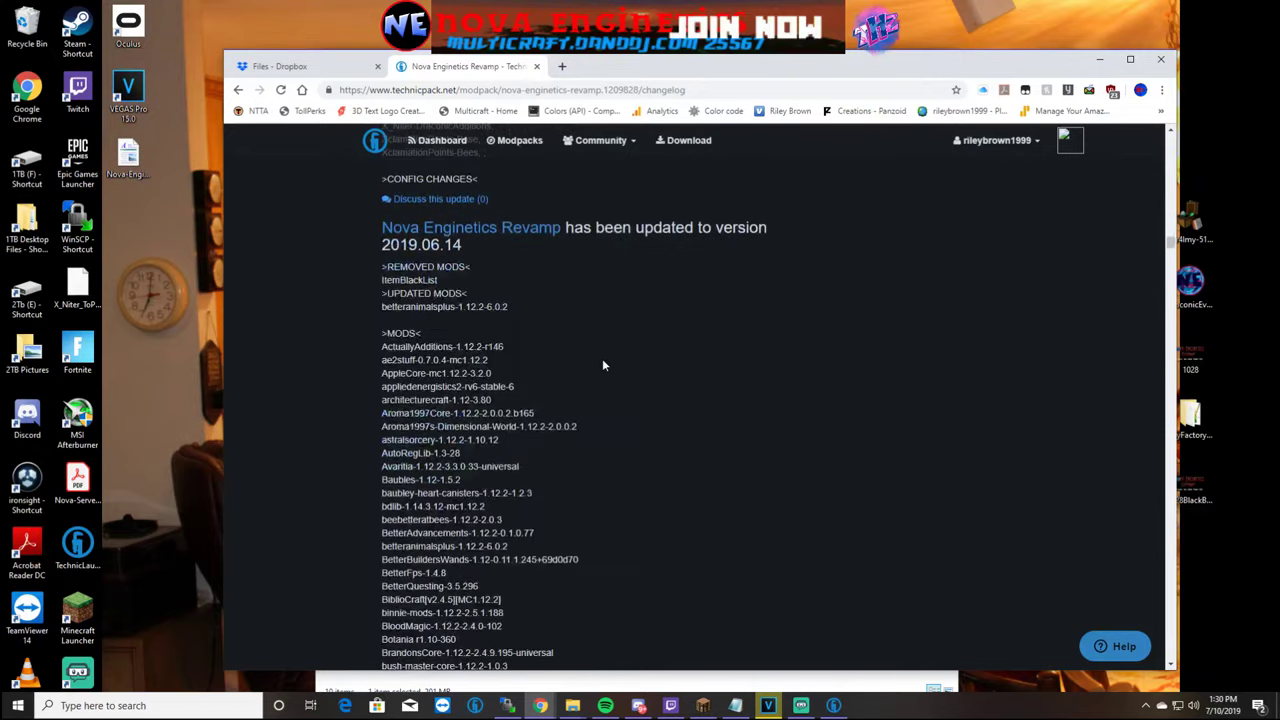
{"action": "scroll", "coordinate": [600, 370], "scroll_direction": "down", "scroll_amount": 15}
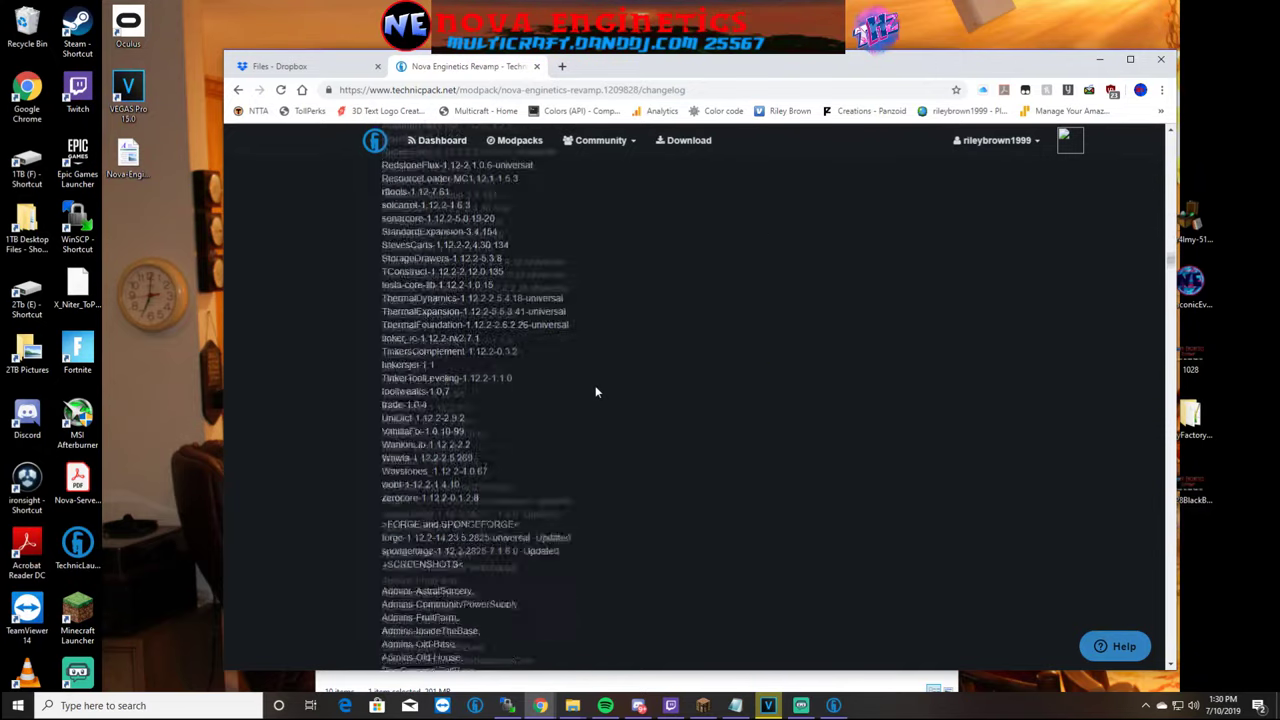
{"action": "left_click_drag", "start_coordinate": [512, 483], "coordinate": [381, 466]}
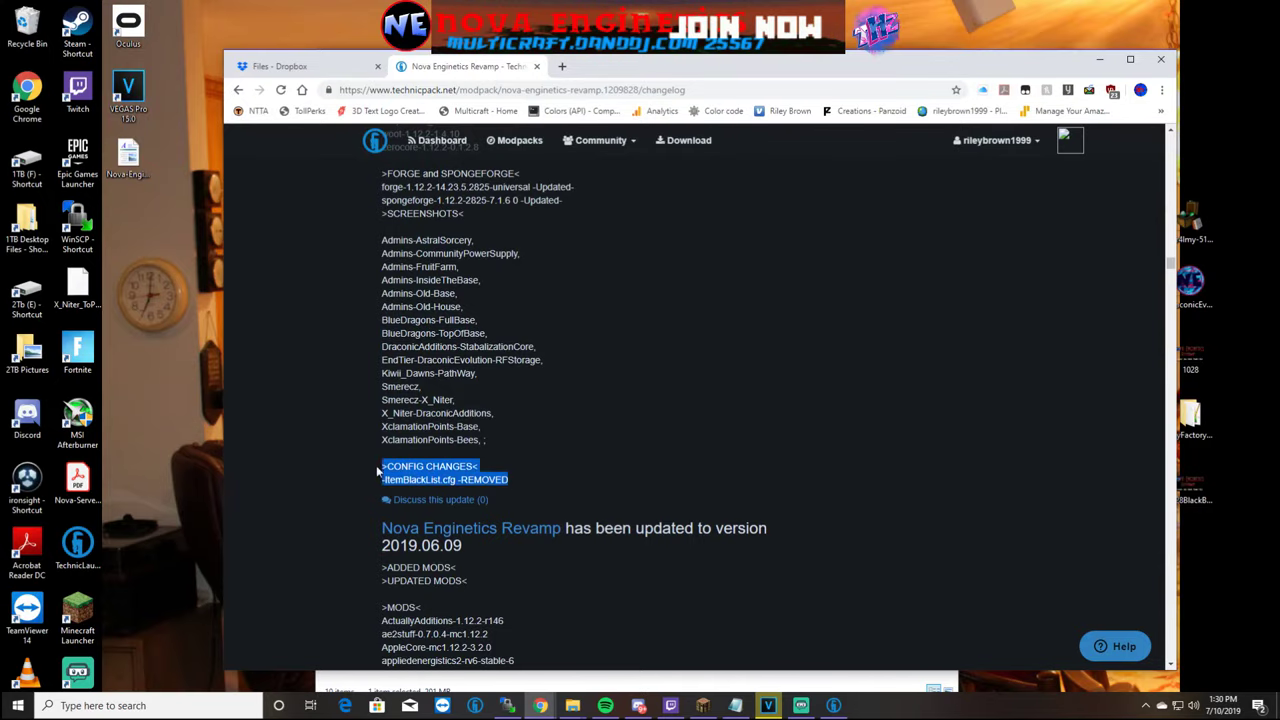
{"action": "scroll", "coordinate": [667, 413], "scroll_direction": "down", "scroll_amount": 10}
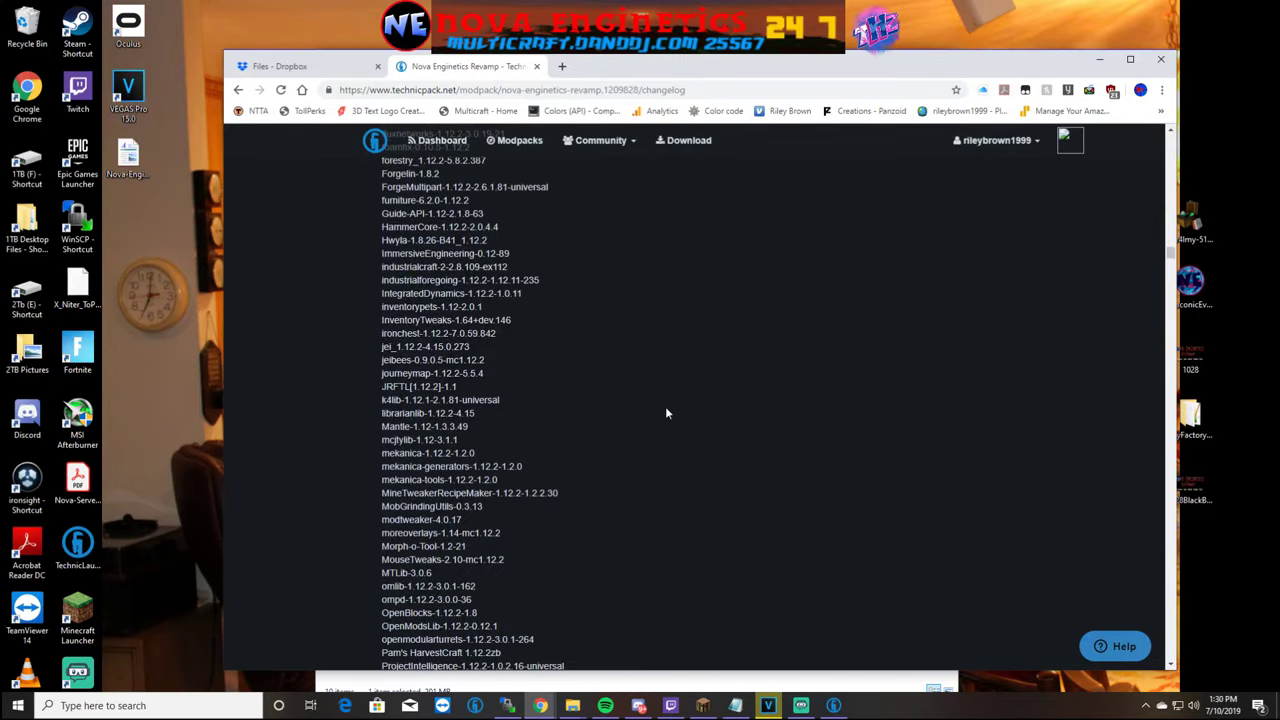
{"action": "scroll", "coordinate": [667, 413], "scroll_direction": "down", "scroll_amount": 5}
{"action": "scroll", "coordinate": [665, 406], "scroll_direction": "up", "scroll_amount": 20}
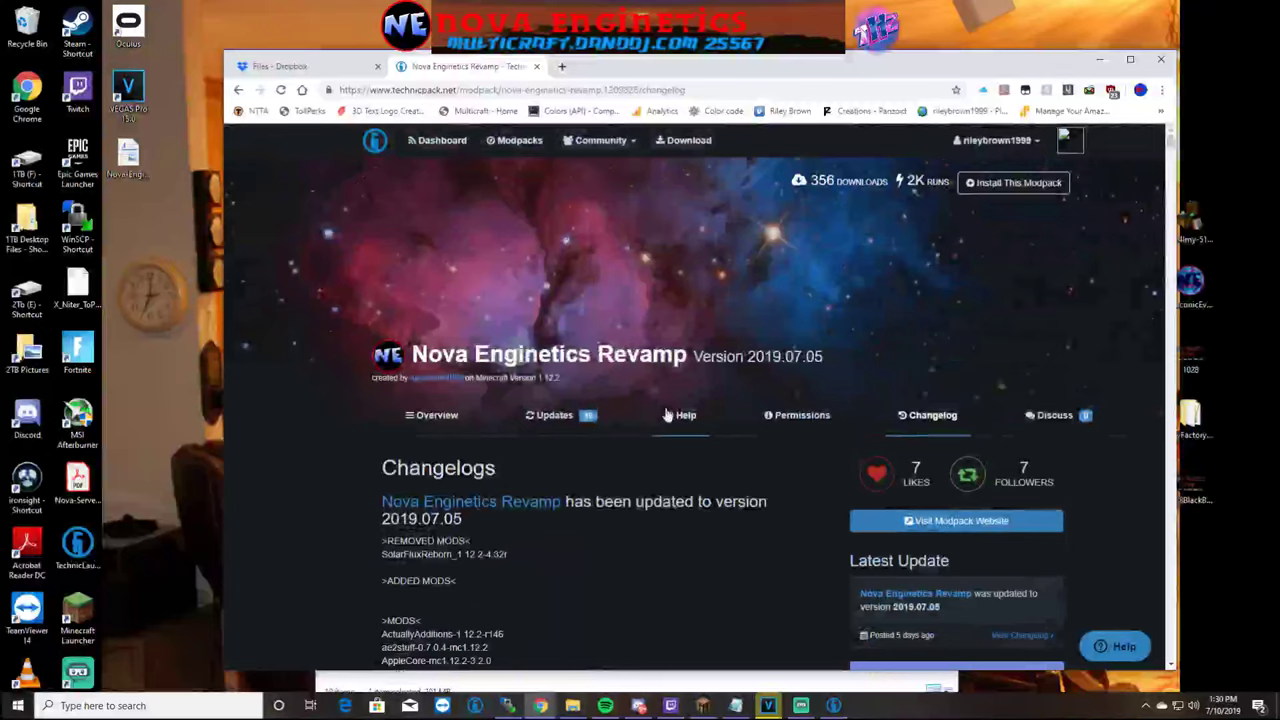
{"action": "scroll", "coordinate": [680, 480], "scroll_direction": "down", "scroll_amount": 2}
{"action": "scroll", "coordinate": [626, 484], "scroll_direction": "up", "scroll_amount": 2}
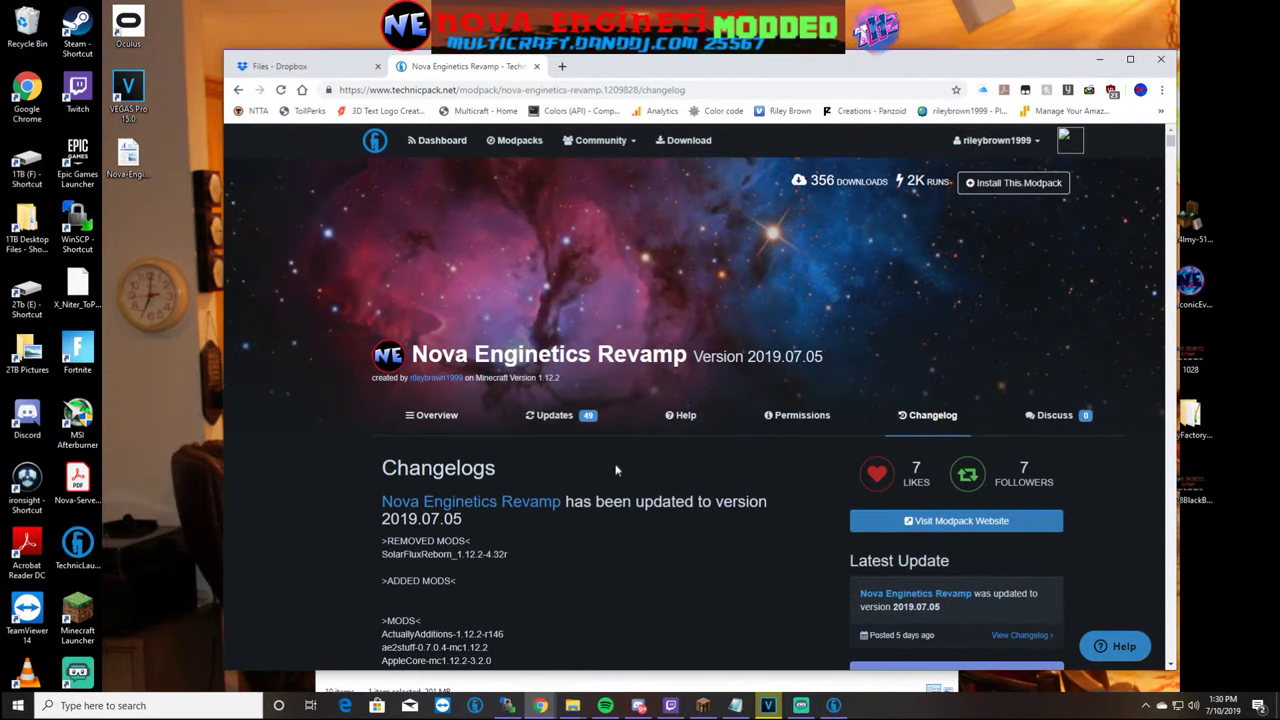
Check the Dropbox share tab and close its dialog, then show the modpack's Overview tab
{"action": "left_click", "coordinate": [300, 66]}
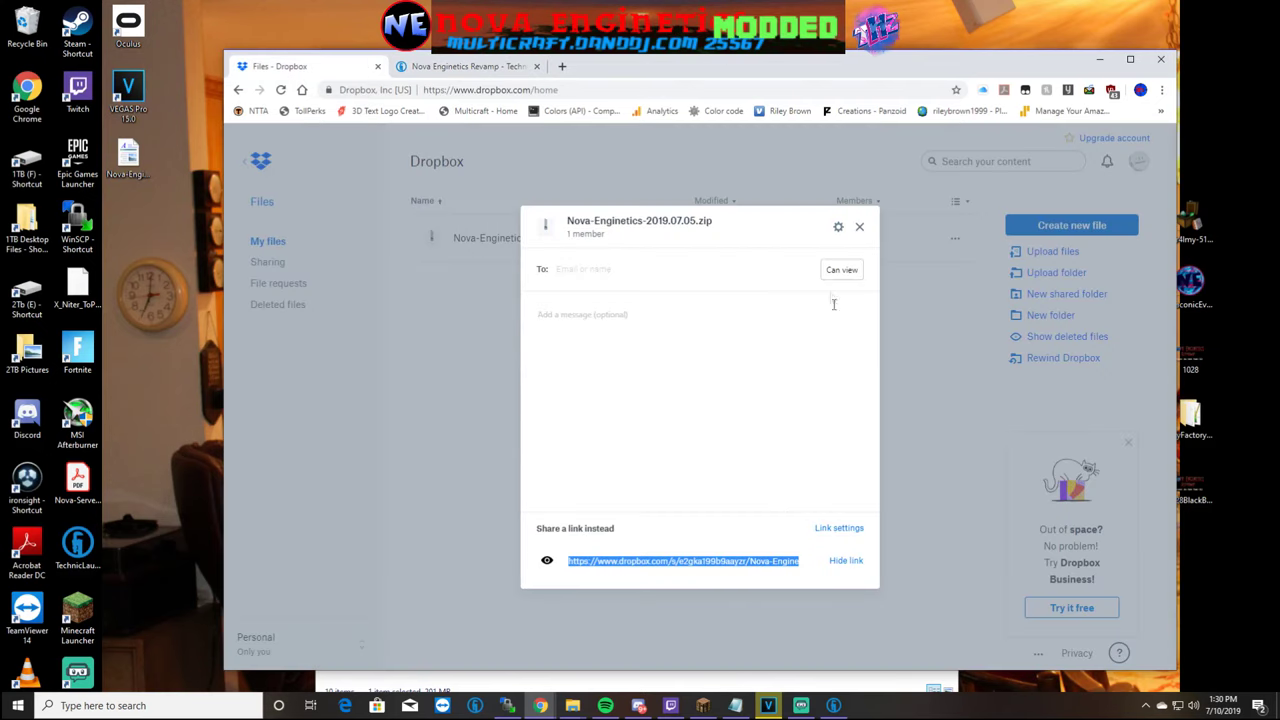
{"action": "left_click", "coordinate": [859, 226]}
{"action": "left_click", "coordinate": [466, 66]}
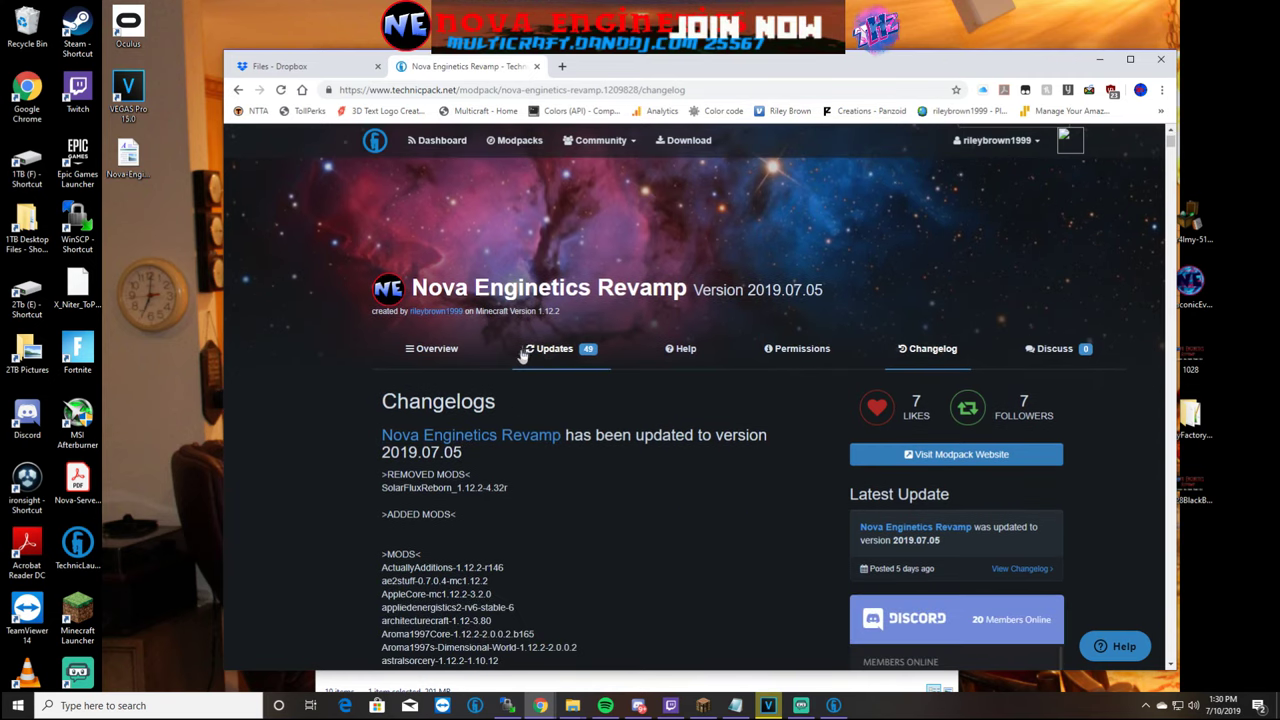
{"action": "left_click", "coordinate": [435, 415]}
{"action": "scroll", "coordinate": [439, 354], "scroll_direction": "down", "scroll_amount": 2}
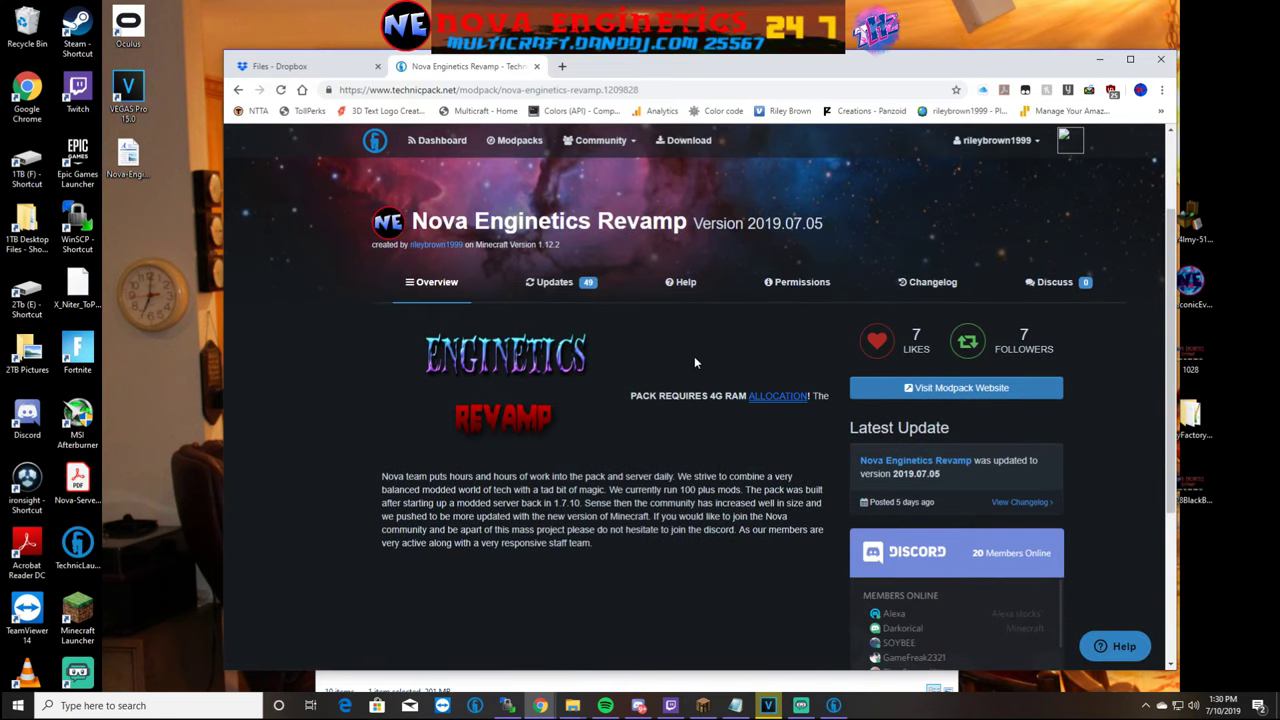
Scroll the overview page, then view the modpack's Updates tab
{"action": "scroll", "coordinate": [690, 370], "scroll_direction": "up", "scroll_amount": 1}
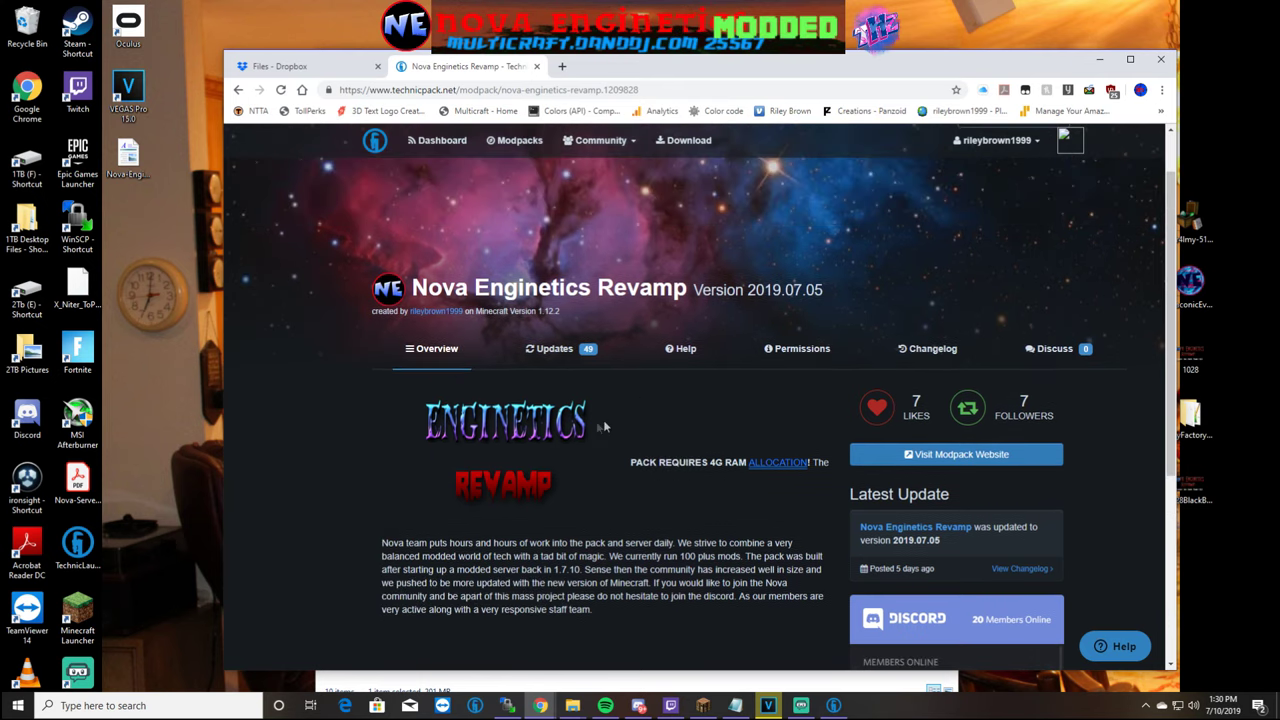
{"action": "scroll", "coordinate": [630, 450], "scroll_direction": "down", "scroll_amount": 5}
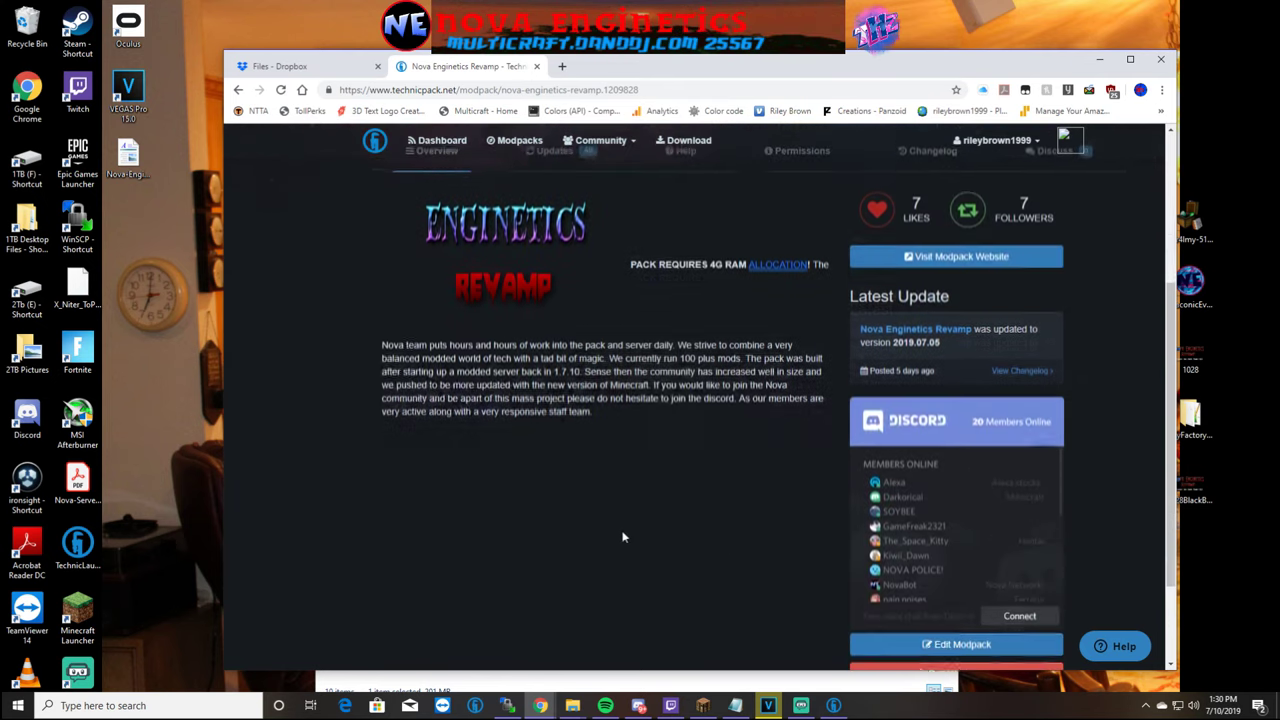
{"action": "scroll", "coordinate": [570, 400], "scroll_direction": "up", "scroll_amount": 5}
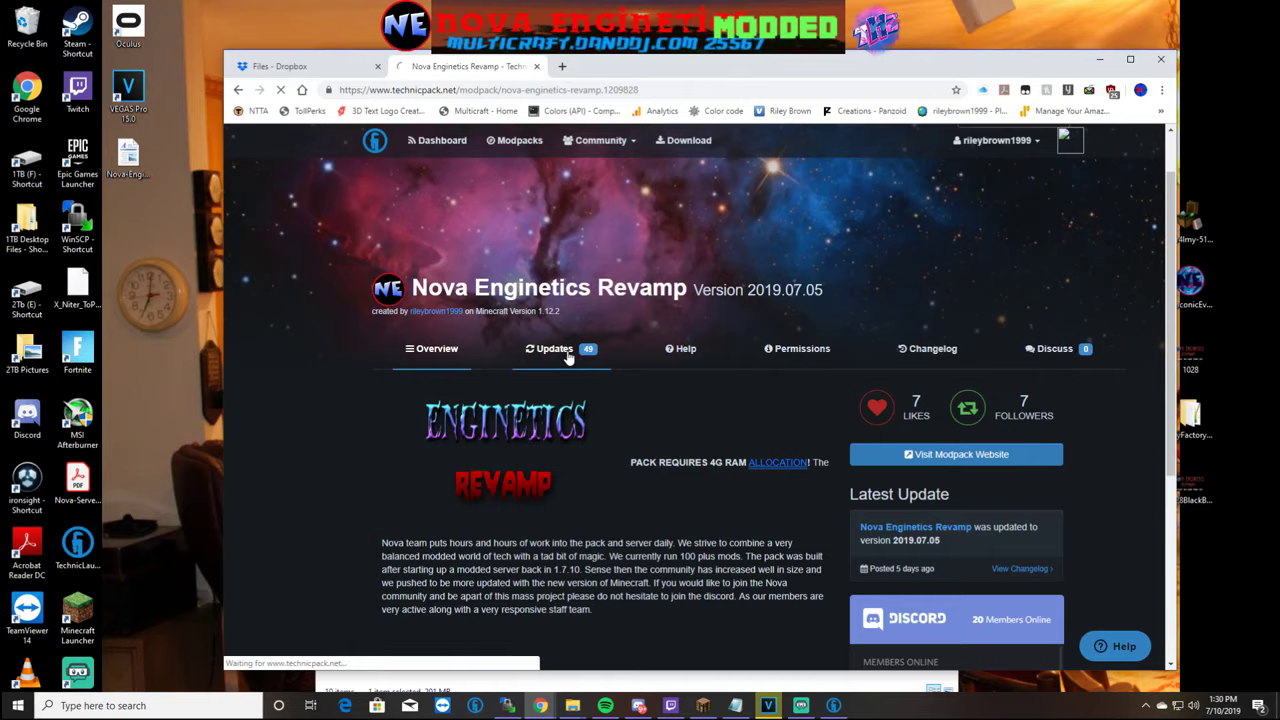
{"action": "left_click", "coordinate": [553, 348]}
{"action": "scroll", "coordinate": [600, 380], "scroll_direction": "down", "scroll_amount": 5}
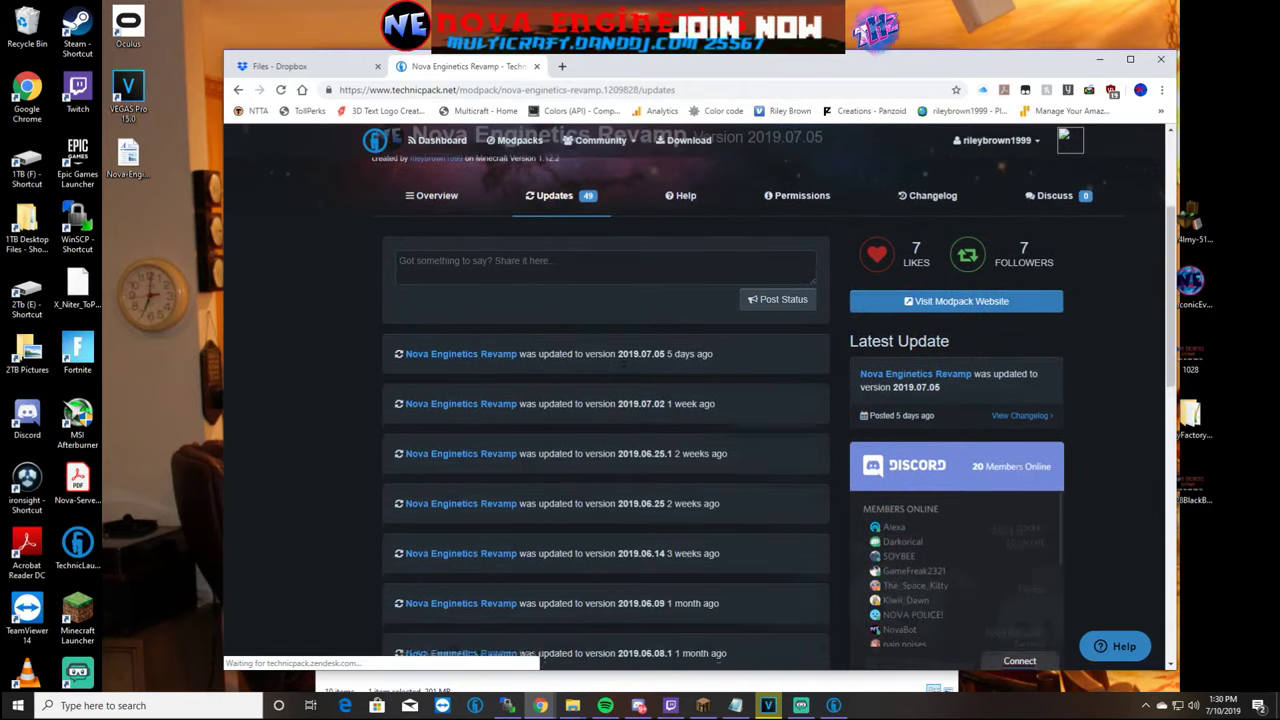
{"action": "scroll", "coordinate": [620, 410], "scroll_direction": "up", "scroll_amount": 5}
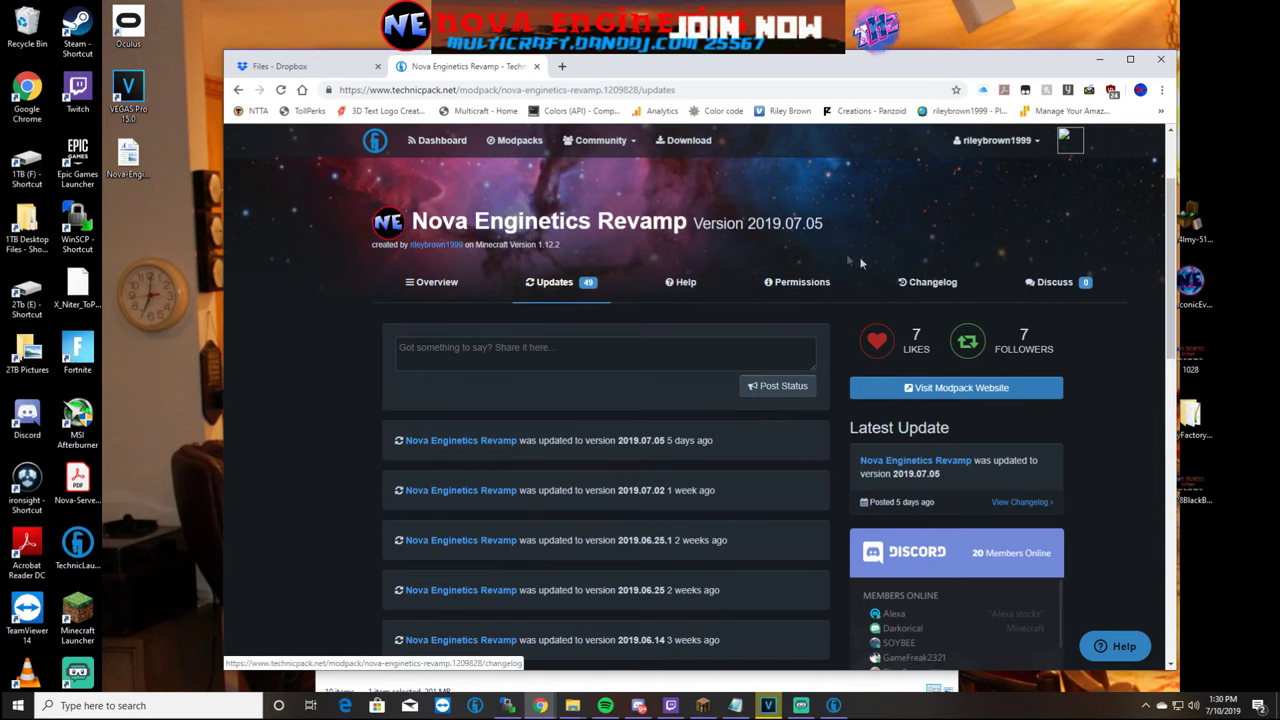
Look over the modpack's Help and Permissions tabs
{"action": "left_click", "coordinate": [681, 282]}
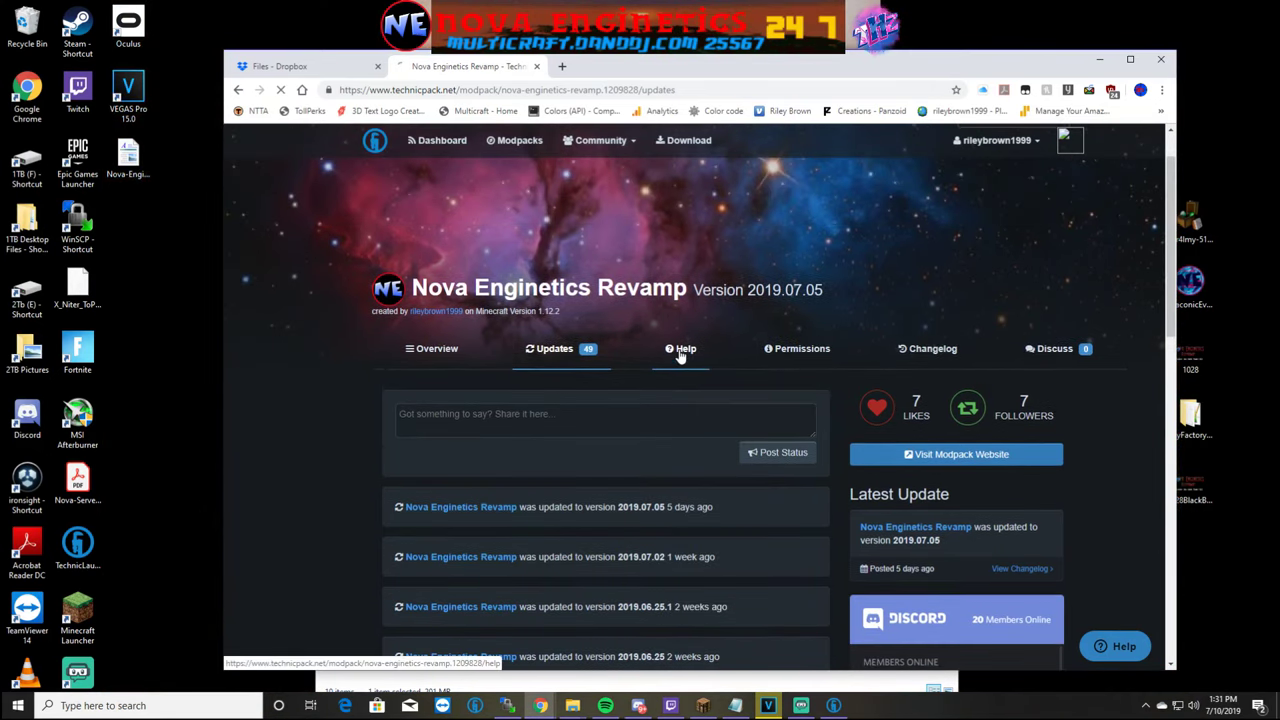
{"action": "scroll", "coordinate": [683, 400], "scroll_direction": "down", "scroll_amount": 2}
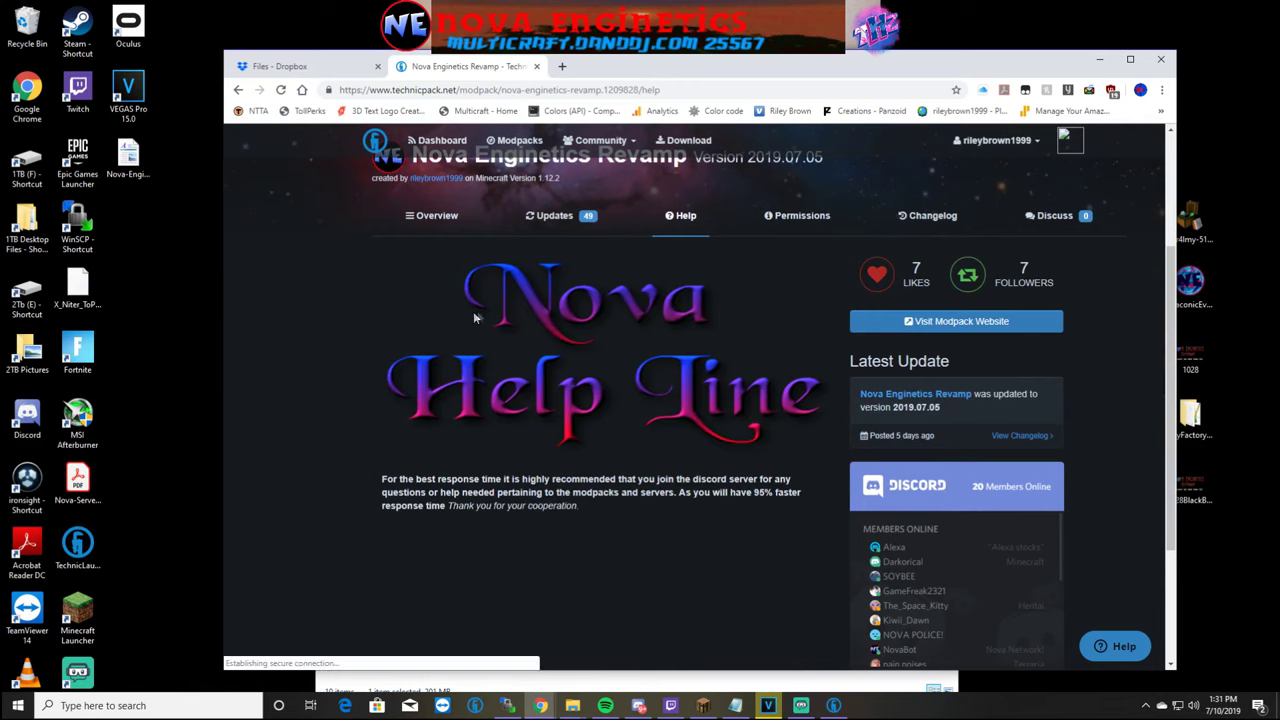
{"action": "scroll", "coordinate": [645, 483], "scroll_direction": "up", "scroll_amount": 3}
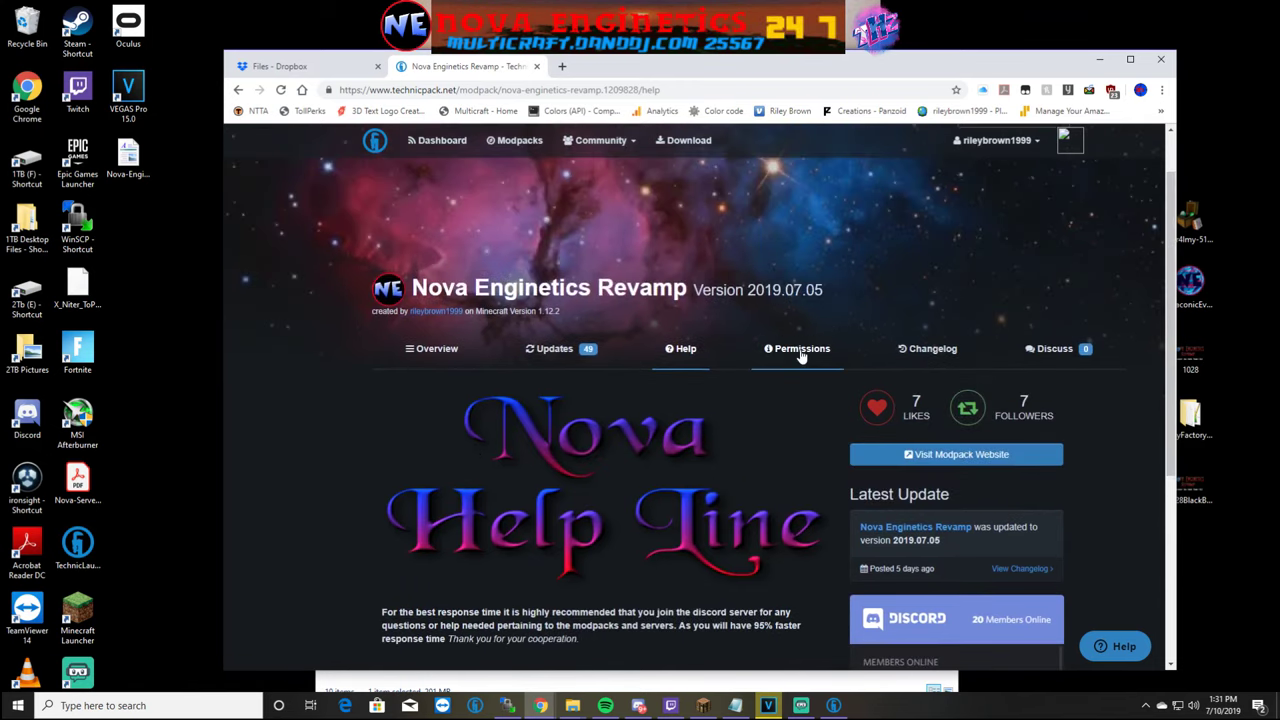
{"action": "left_click", "coordinate": [803, 357]}
{"action": "scroll", "coordinate": [600, 420], "scroll_direction": "down", "scroll_amount": 1}
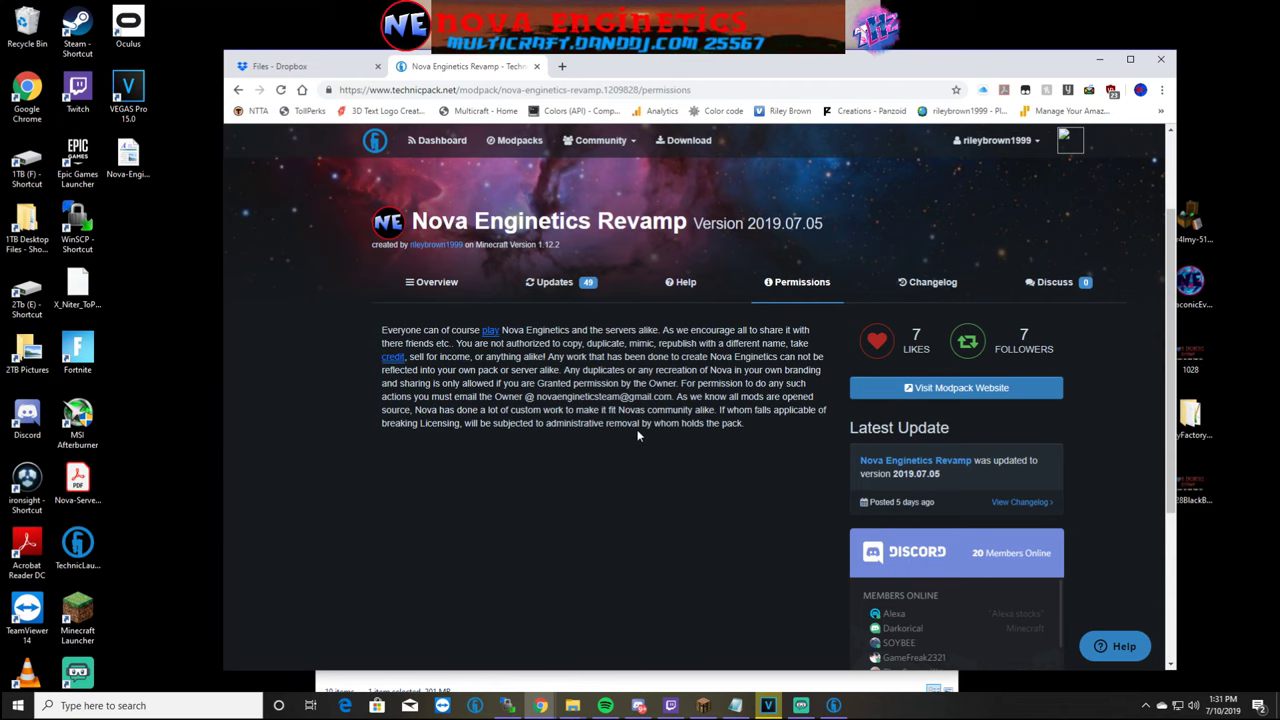
{"action": "scroll", "coordinate": [637, 435], "scroll_direction": "up", "scroll_amount": 1}
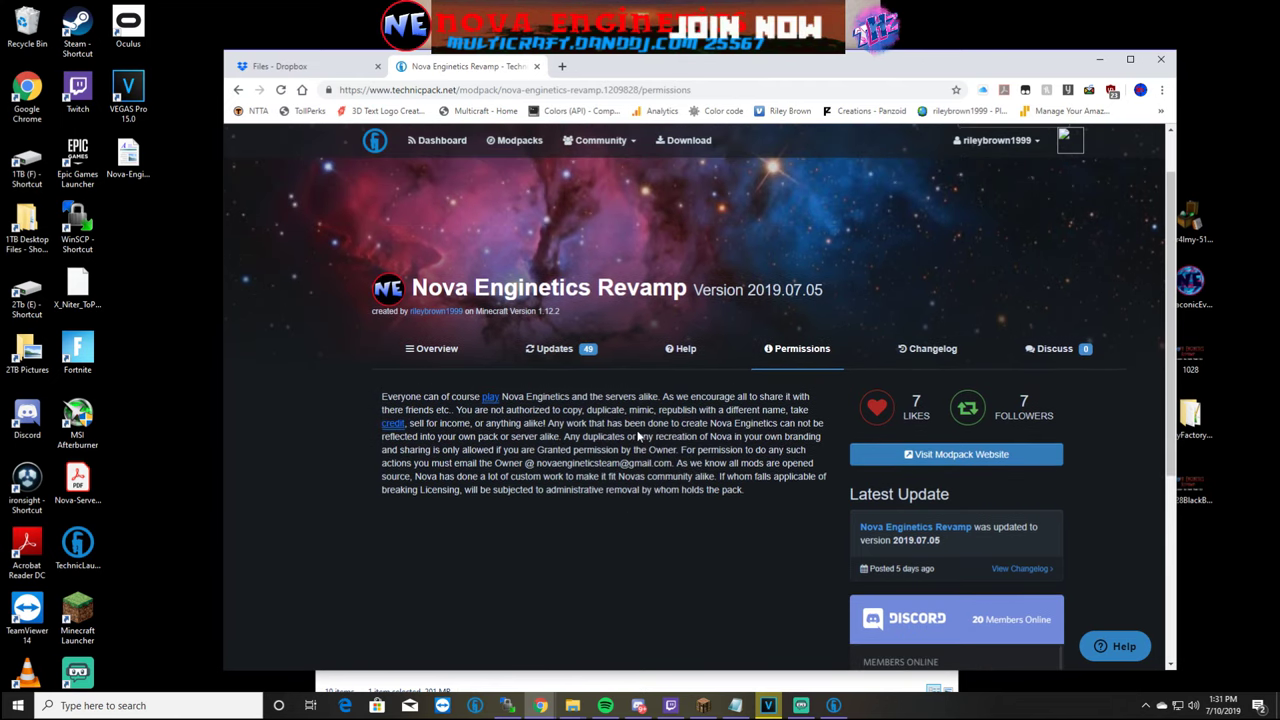
{"action": "scroll", "coordinate": [838, 378], "scroll_direction": "up", "scroll_amount": 1}
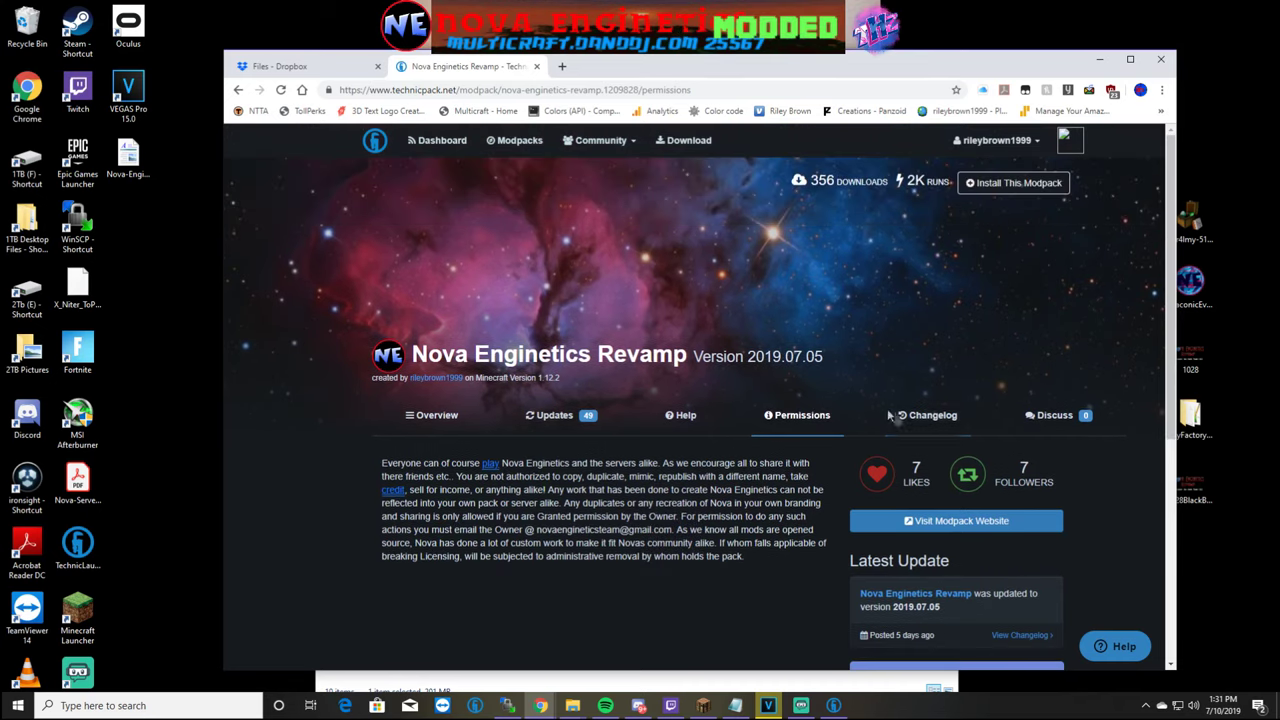
Show the Discuss tab and scroll down to the footer and back to the banner
{"action": "left_click", "coordinate": [1063, 419]}
{"action": "scroll", "coordinate": [555, 451], "scroll_direction": "down", "scroll_amount": 2}
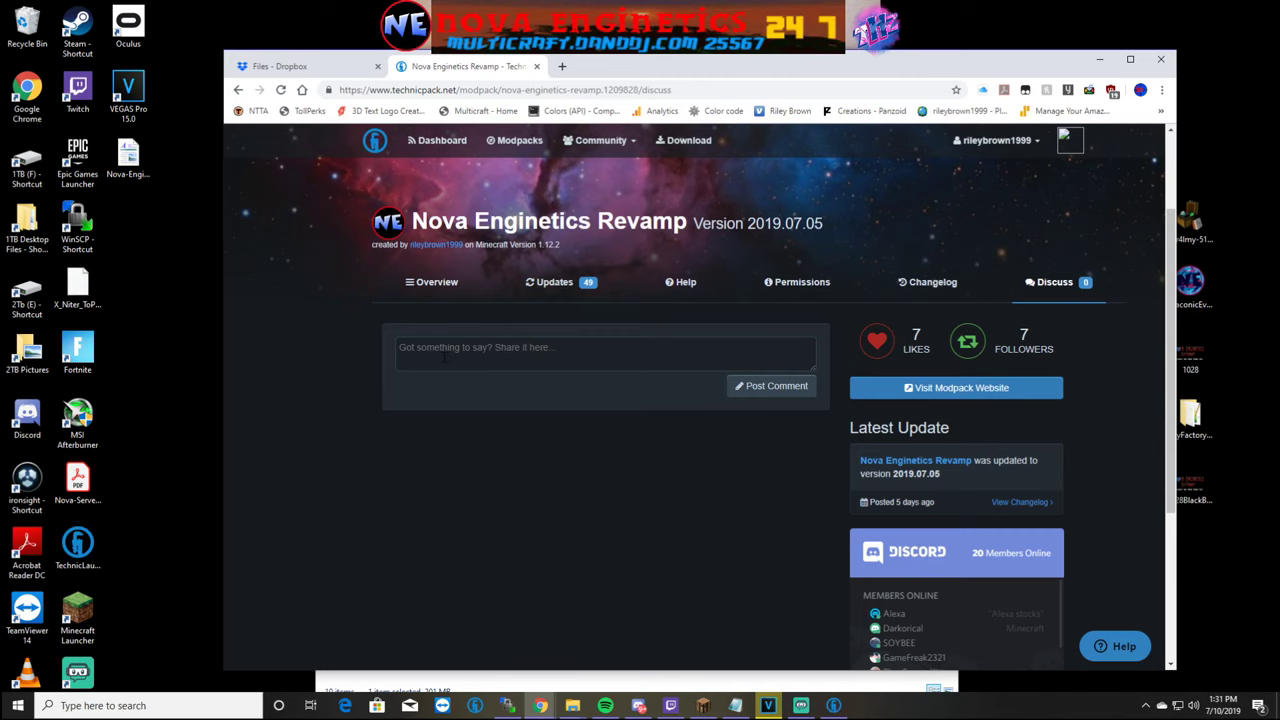
{"action": "scroll", "coordinate": [444, 357], "scroll_direction": "down", "scroll_amount": 2}
{"action": "scroll", "coordinate": [576, 363], "scroll_direction": "down", "scroll_amount": 1}
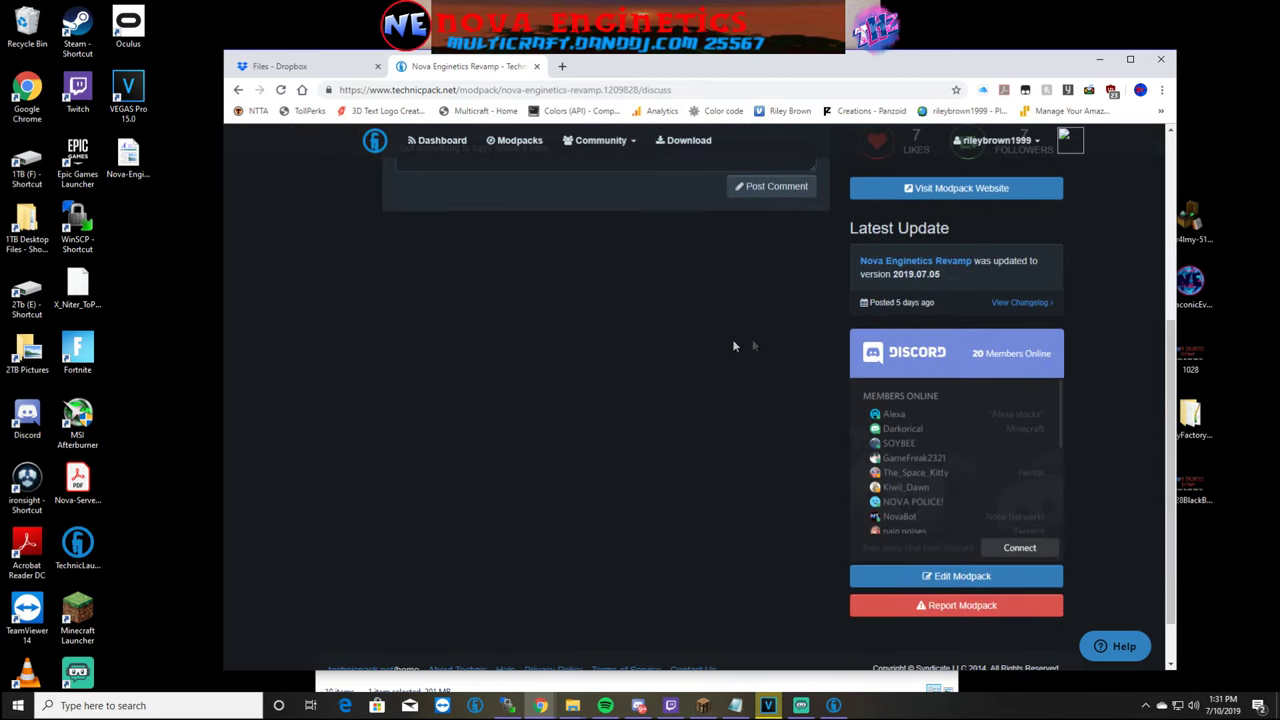
{"action": "scroll", "coordinate": [880, 420], "scroll_direction": "down", "scroll_amount": 1}
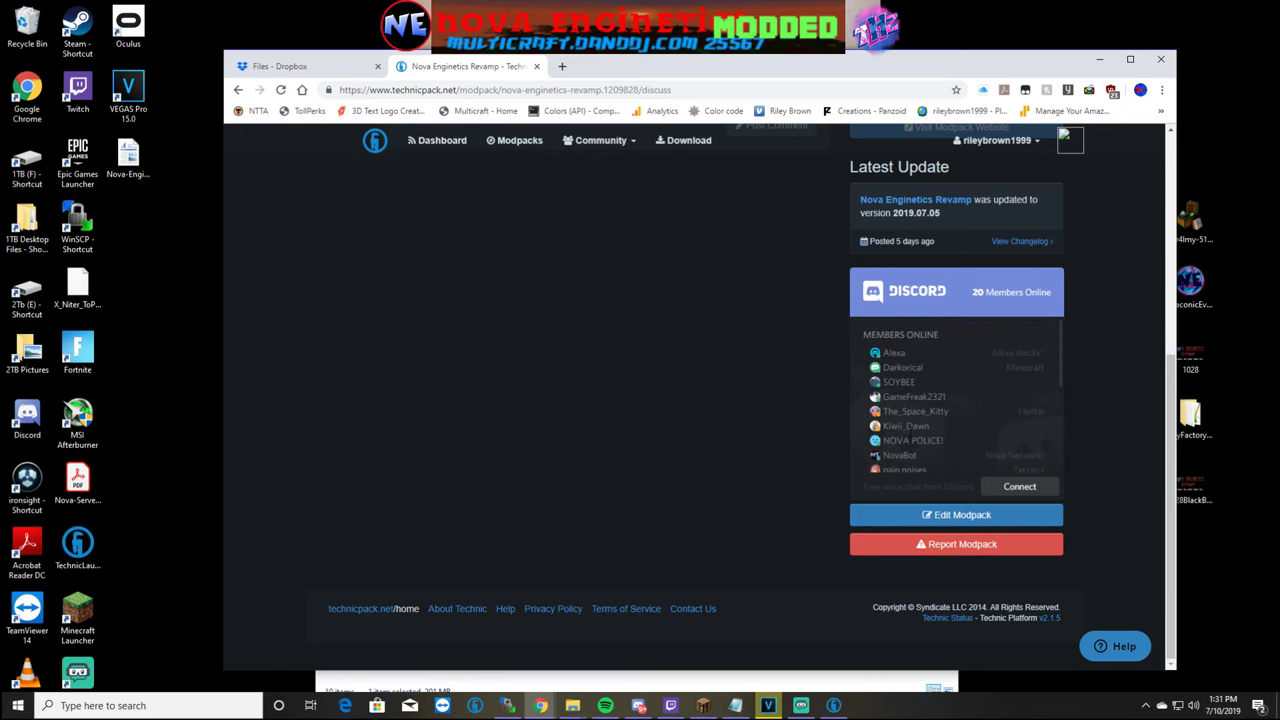
{"action": "scroll", "coordinate": [838, 430], "scroll_direction": "up", "scroll_amount": 3}
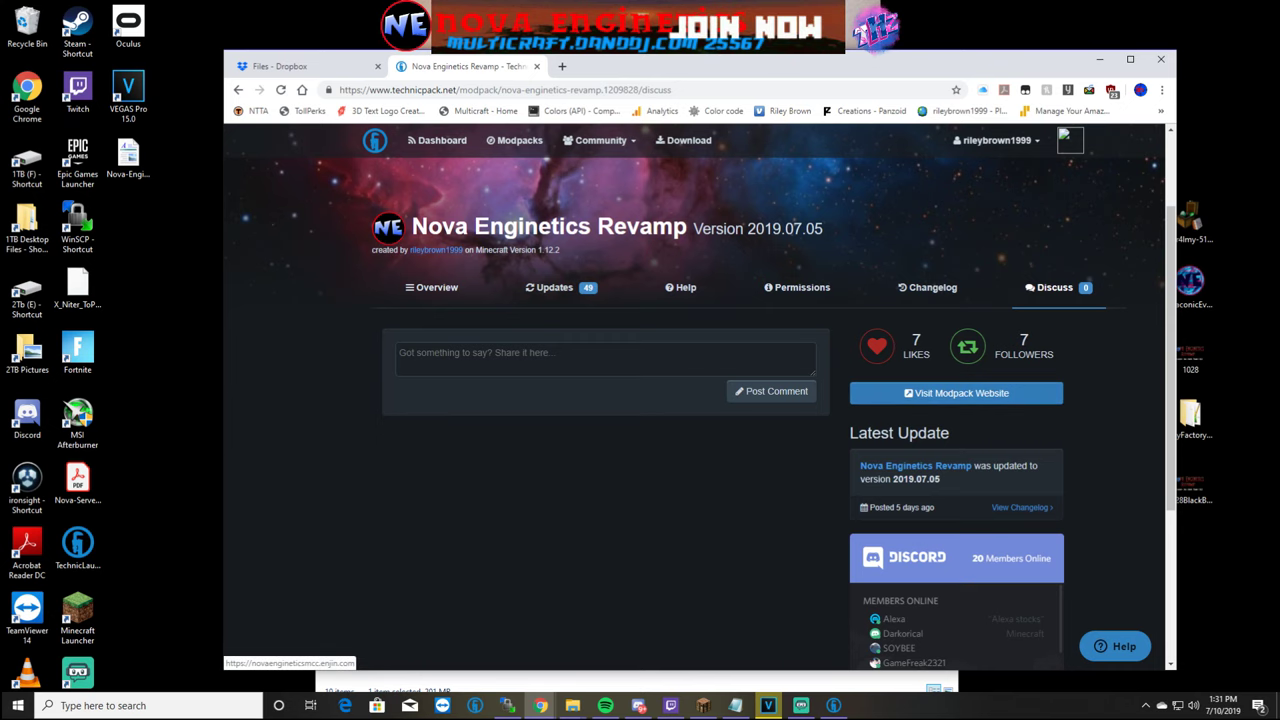
{"action": "scroll", "coordinate": [853, 434], "scroll_direction": "up", "scroll_amount": 2}
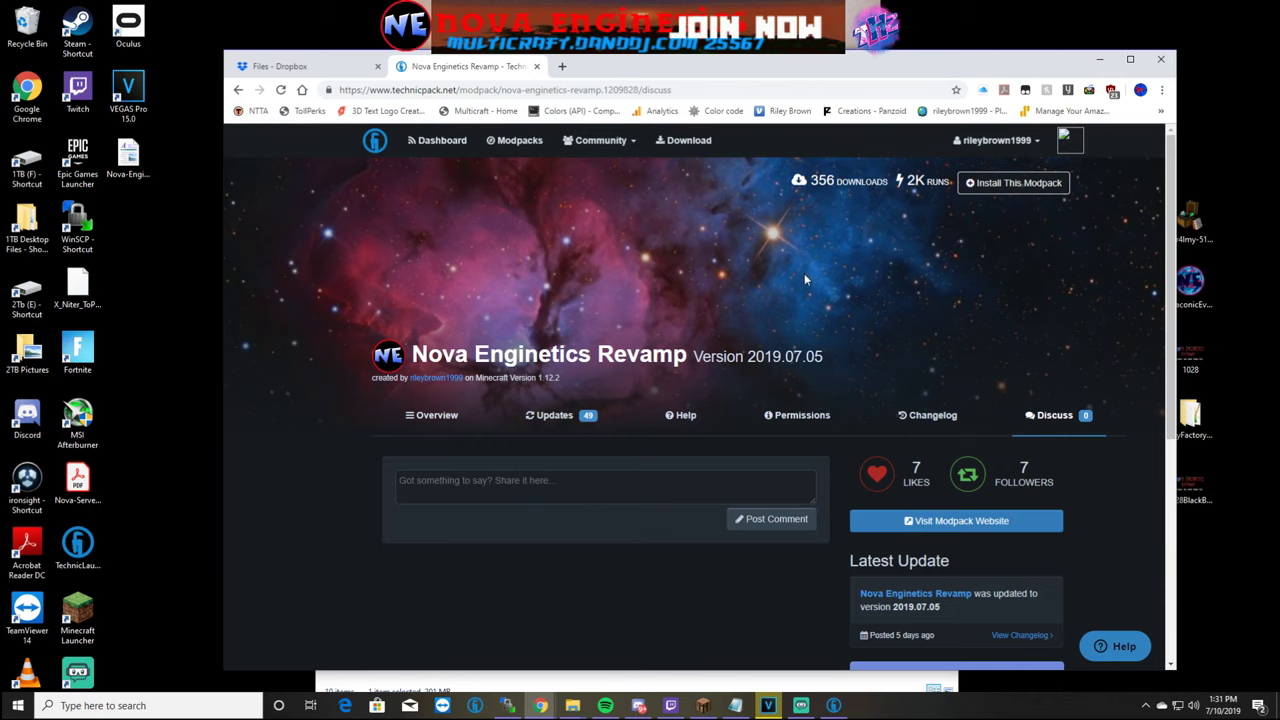
Show the Install This Modpack steps and select the Step 2 API URL
{"action": "left_click", "coordinate": [836, 706]}
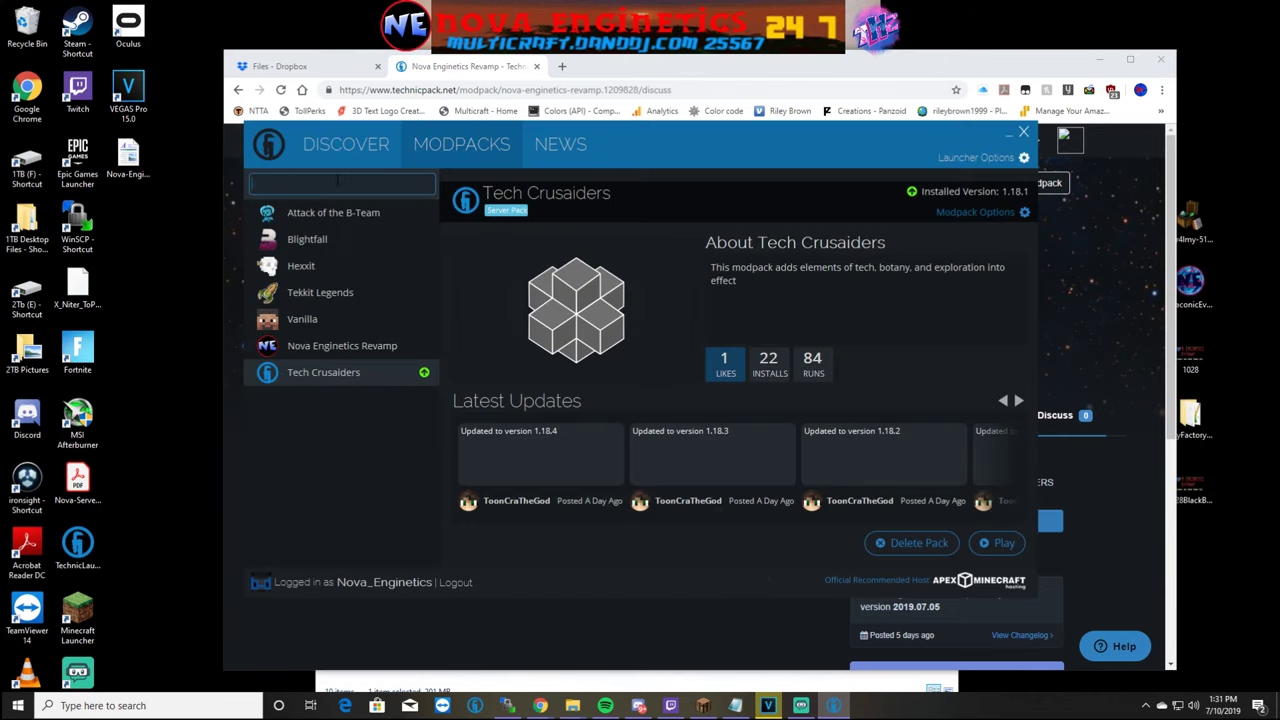
{"action": "left_click", "coordinate": [1024, 201]}
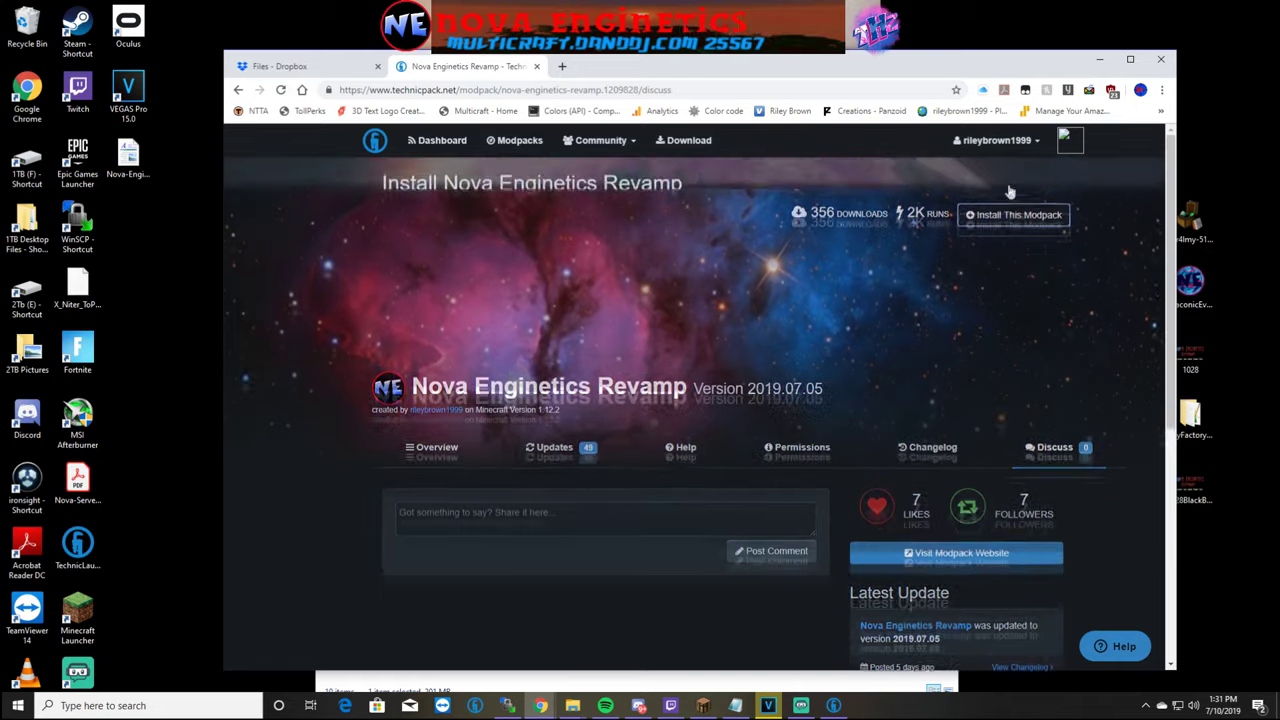
{"action": "triple_click", "coordinate": [685, 436]}
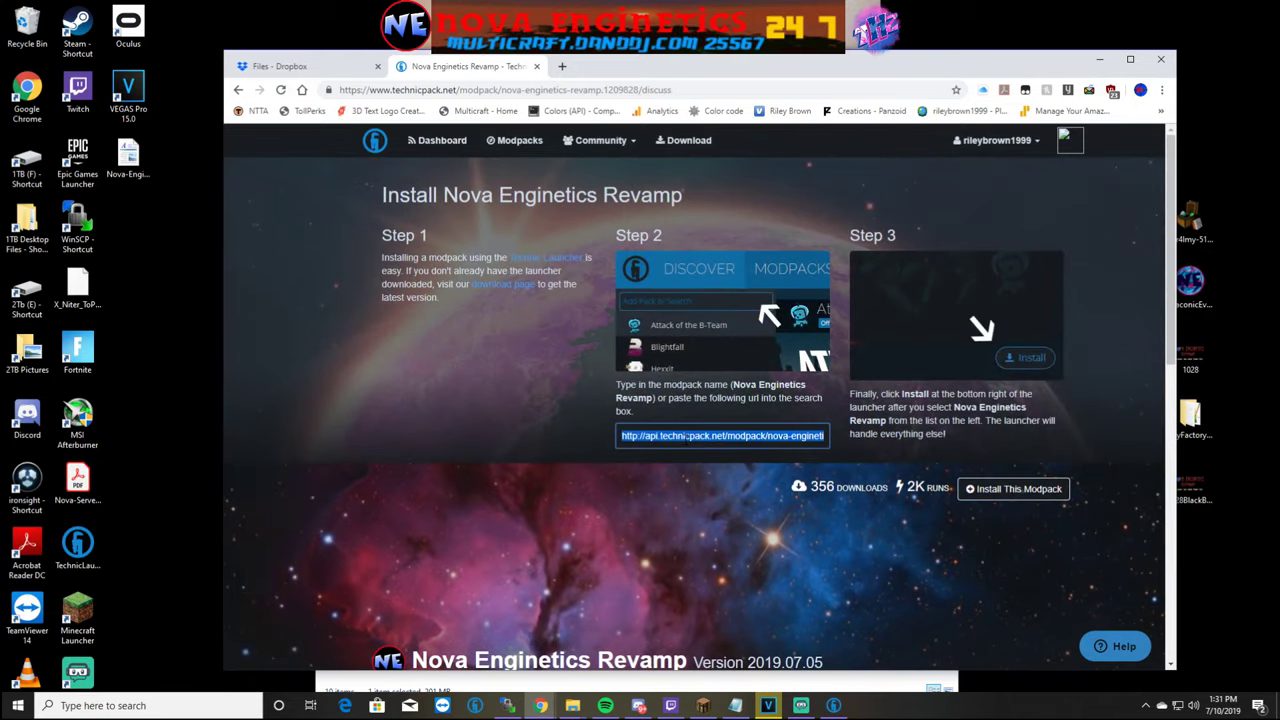
Bring up Technic Launcher briefly, then minimize it and Chrome
{"action": "left_click", "coordinate": [834, 705]}
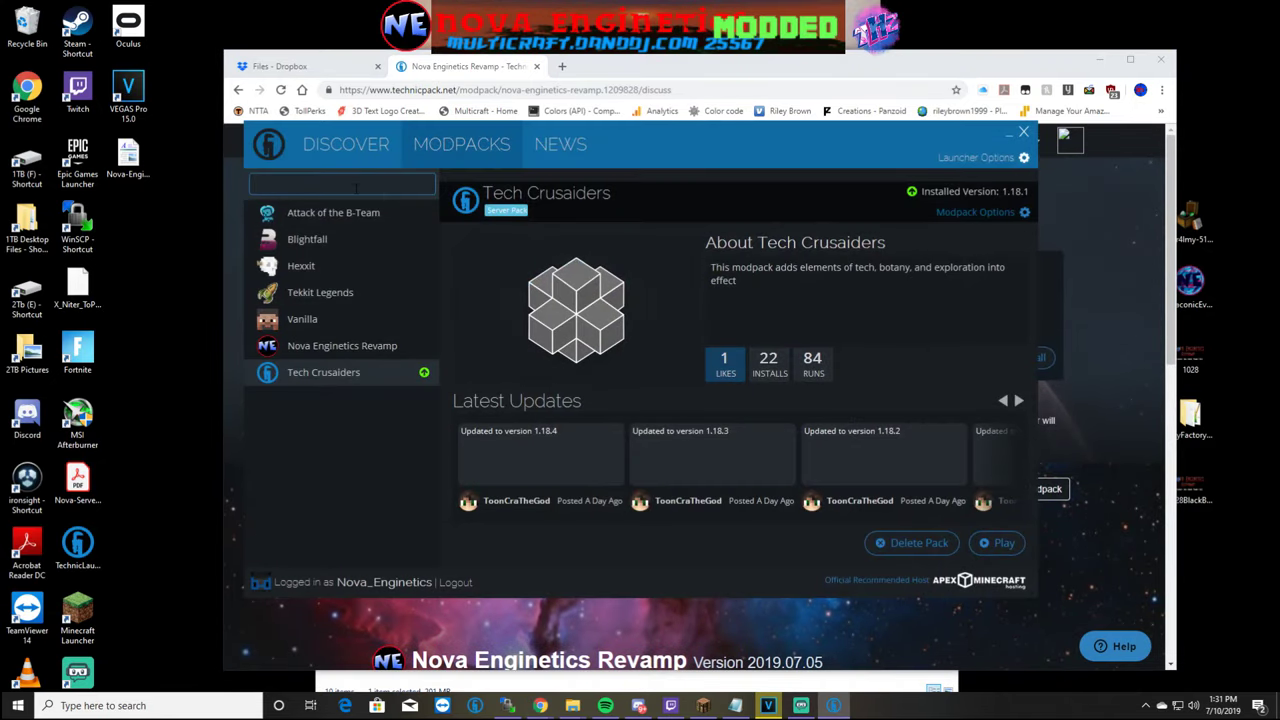
{"action": "left_click", "coordinate": [1009, 141]}
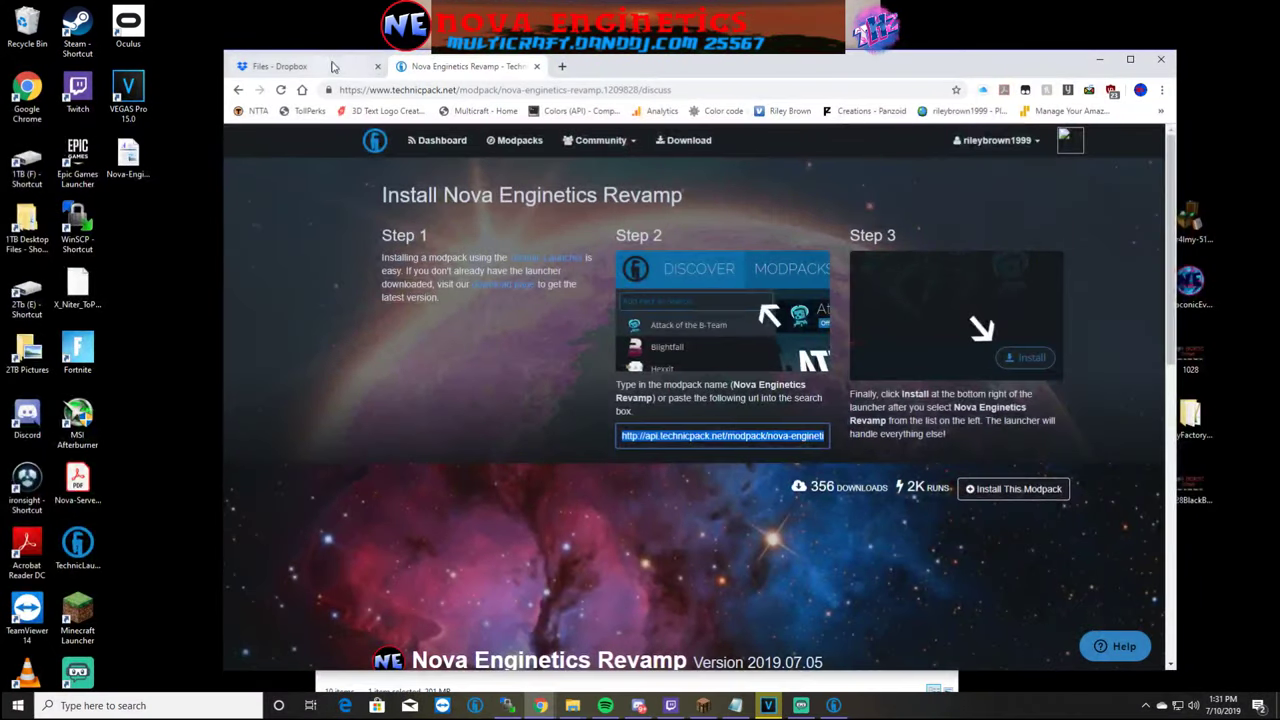
{"action": "left_click", "coordinate": [1161, 59]}
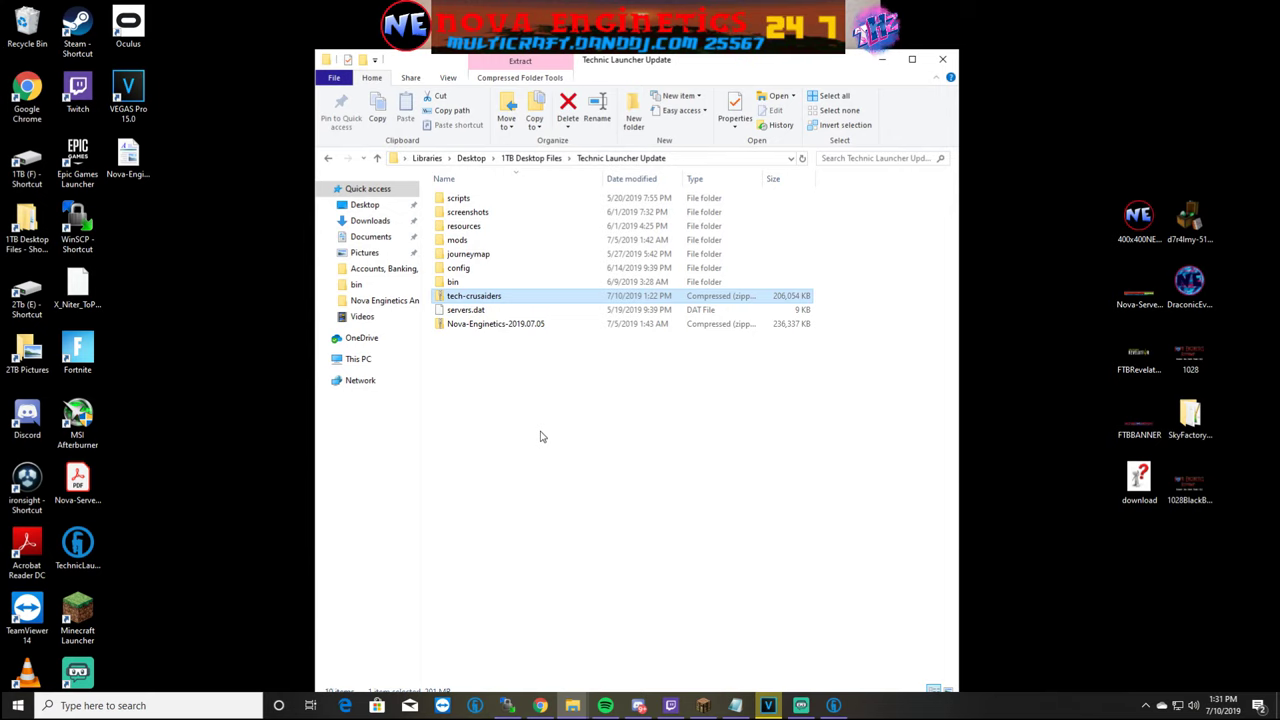
Delete the tech-crusaiders zip, then peek into the resources folder and return
{"action": "key", "text": "Delete"}
{"action": "mouse_move", "coordinate": [476, 364]}
{"action": "left_mouse_down"}
{"action": "mouse_move", "coordinate": [514, 243]}
{"action": "mouse_move", "coordinate": [514, 194]}
{"action": "mouse_move", "coordinate": [478, 362]}
{"action": "left_mouse_up"}
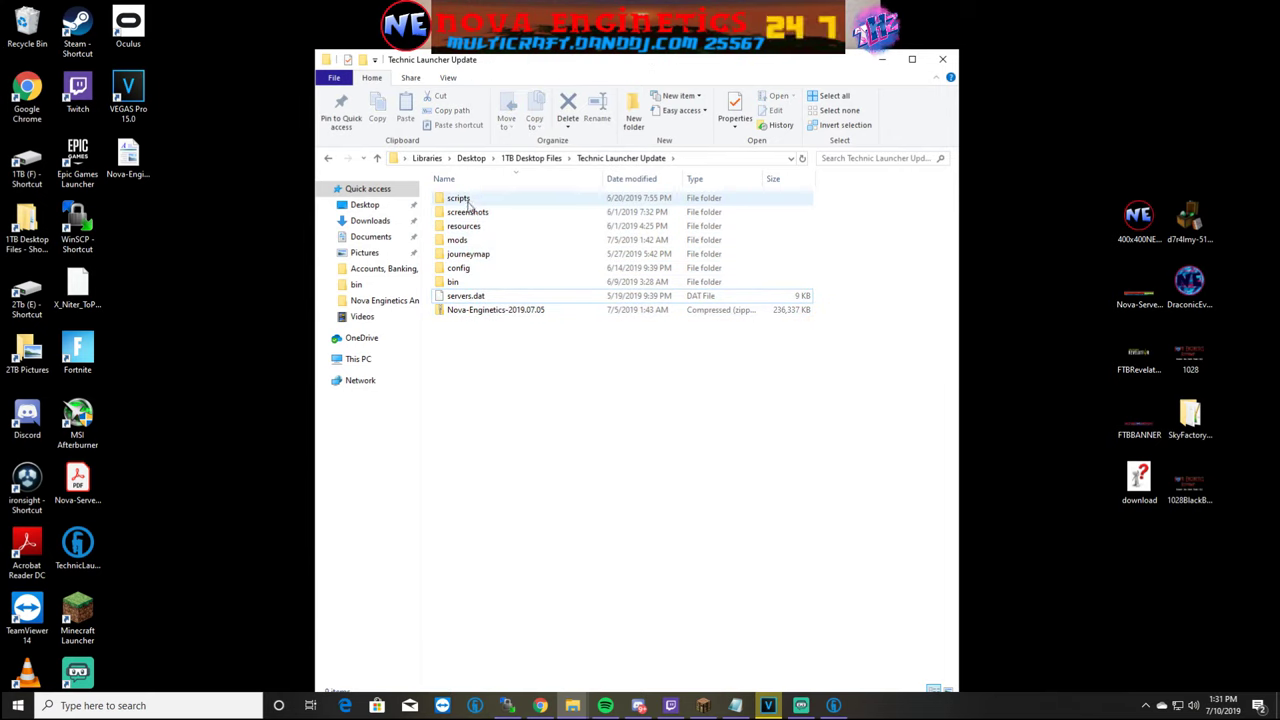
{"action": "left_click", "coordinate": [468, 212]}
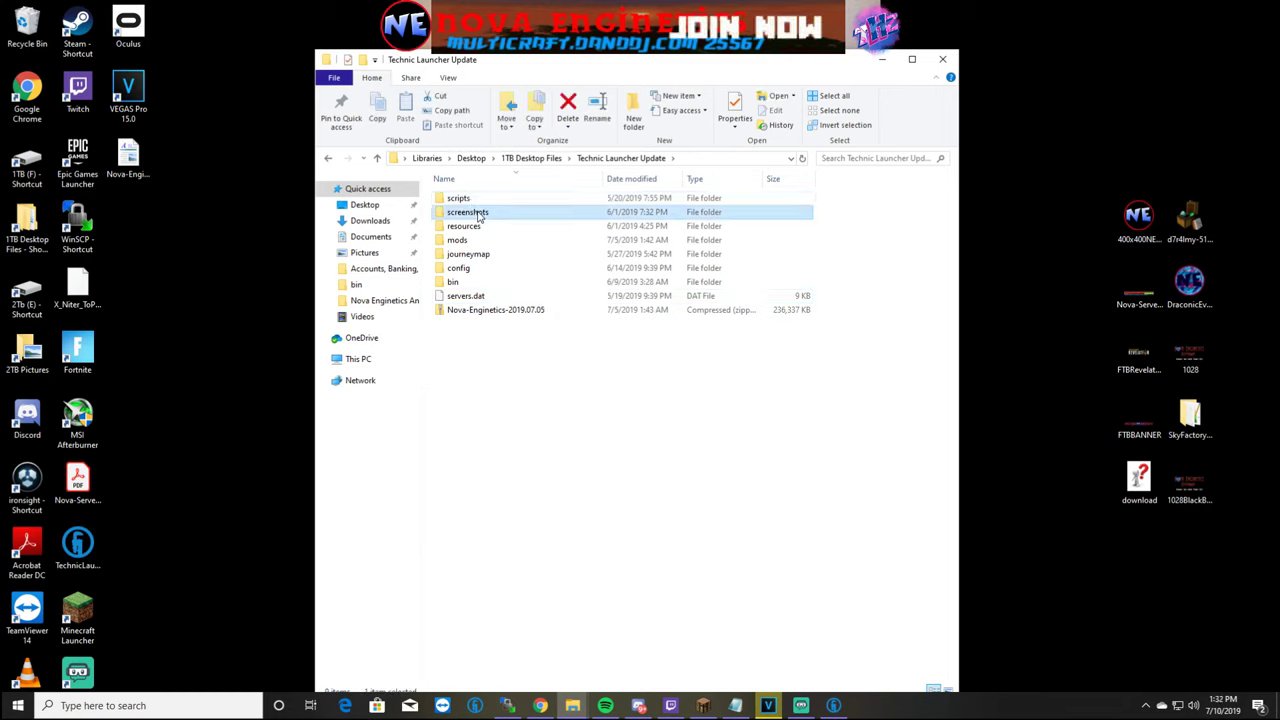
{"action": "double_click", "coordinate": [478, 227]}
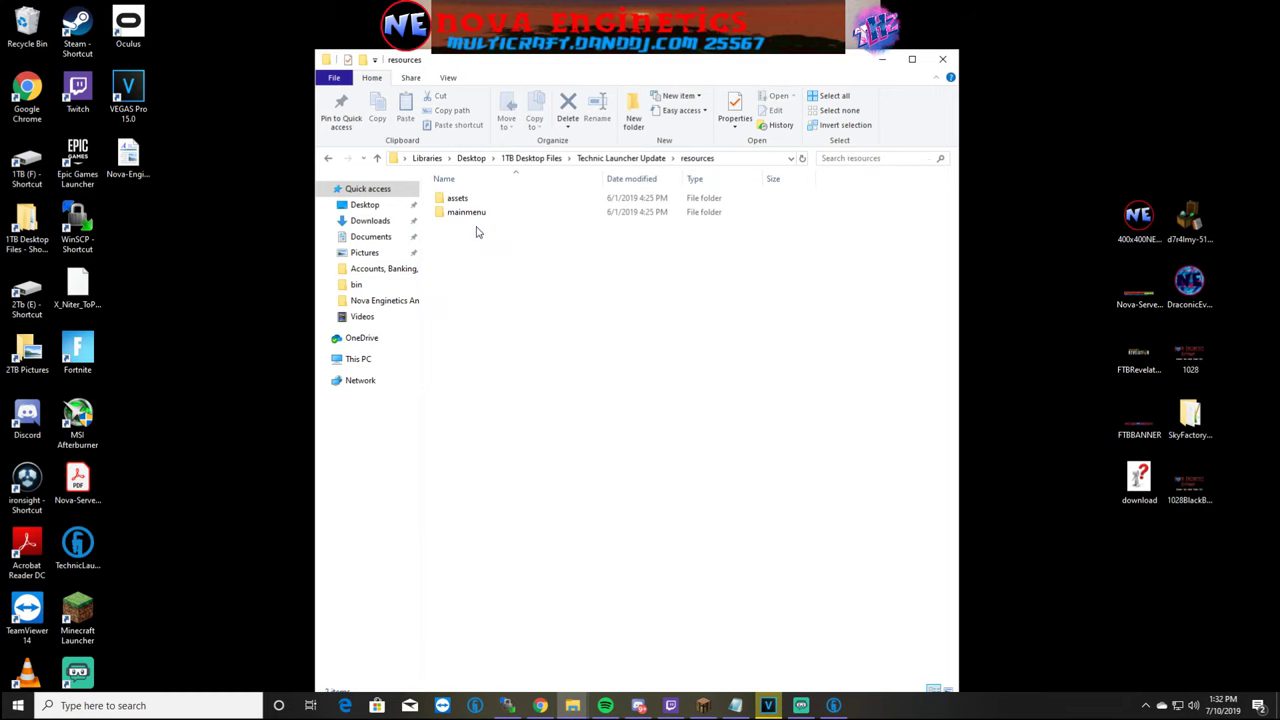
{"action": "key", "text": "alt+Left"}
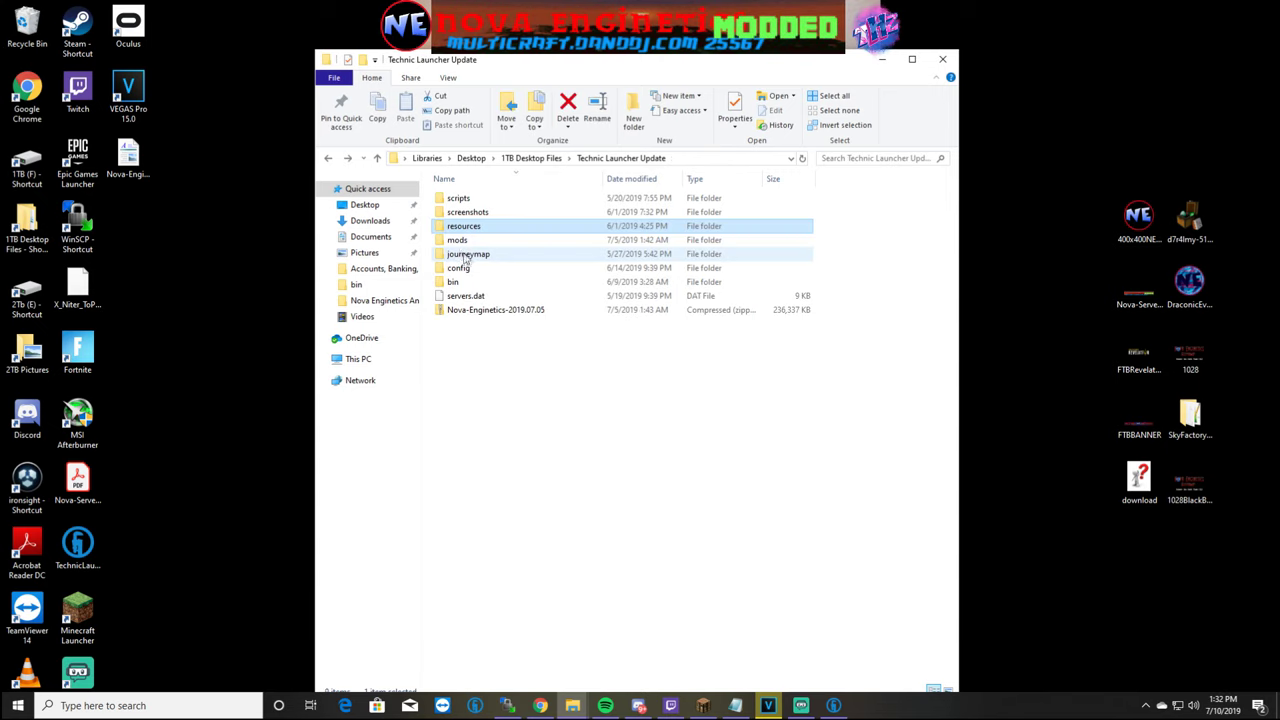
View resources\mainmenu's images as Large icons, then go back to Technic Launcher Update
{"action": "double_click", "coordinate": [479, 228]}
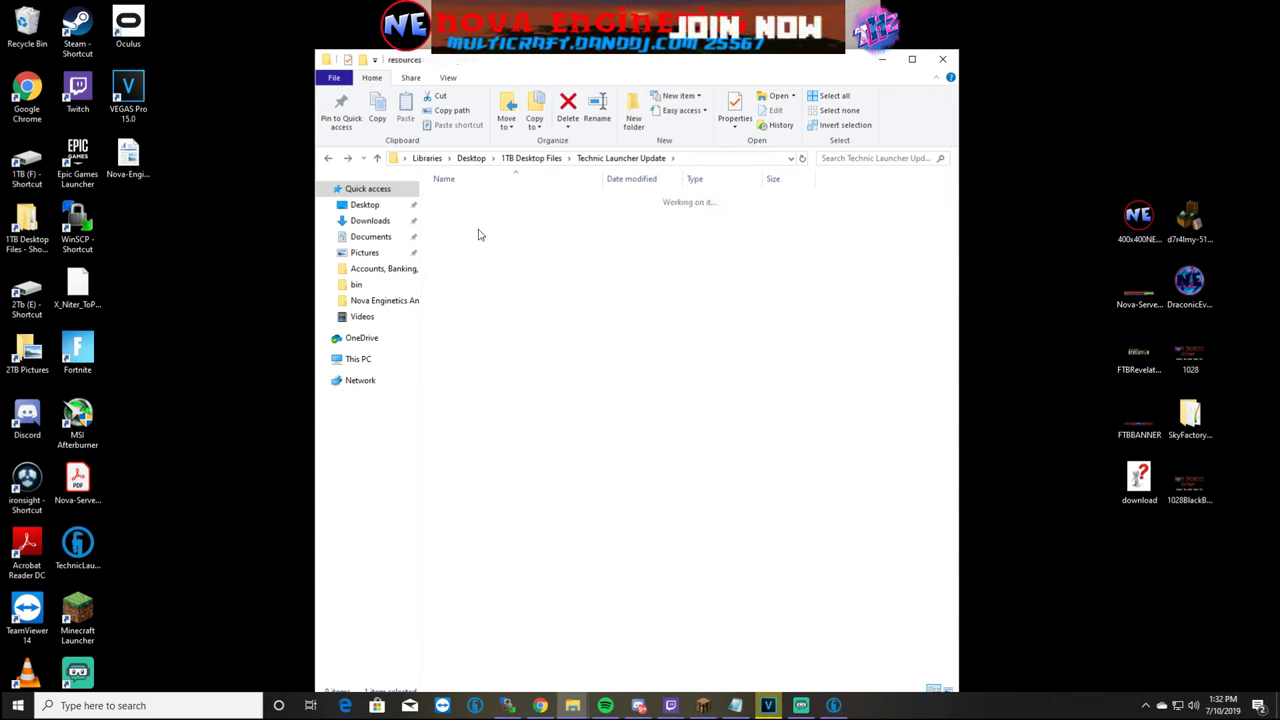
{"action": "double_click", "coordinate": [477, 213]}
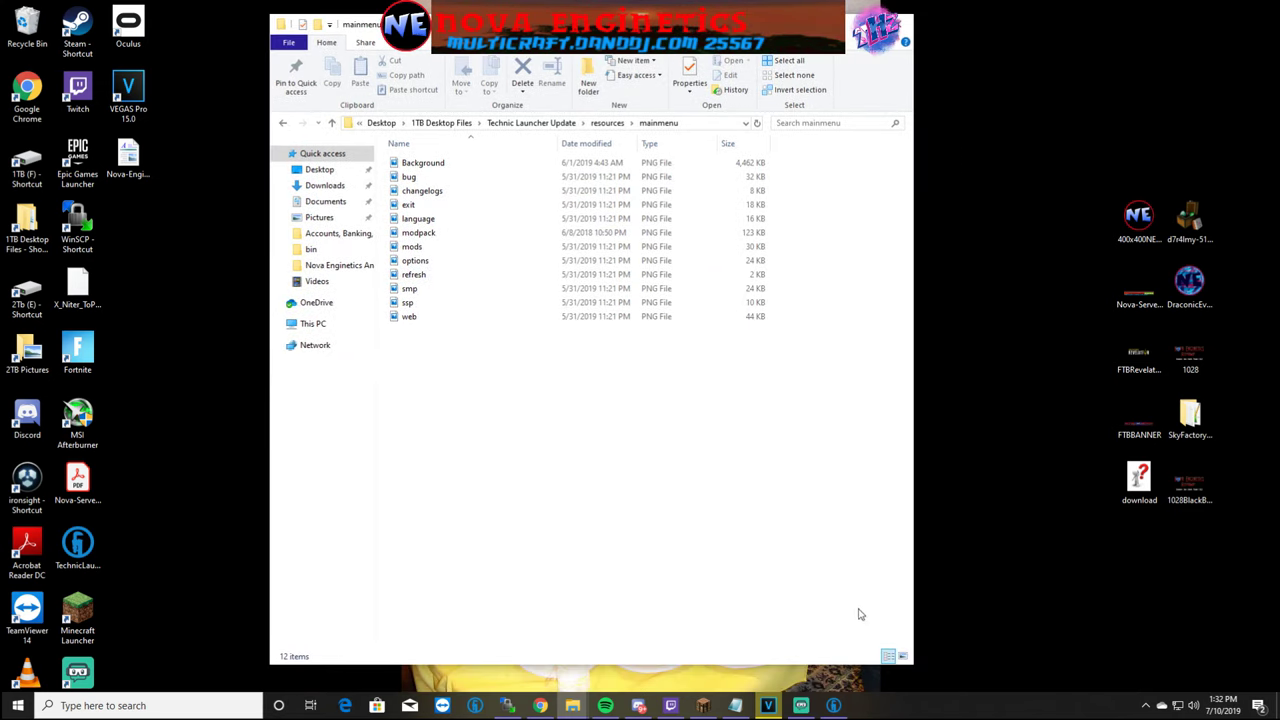
{"action": "left_click", "coordinate": [902, 656]}
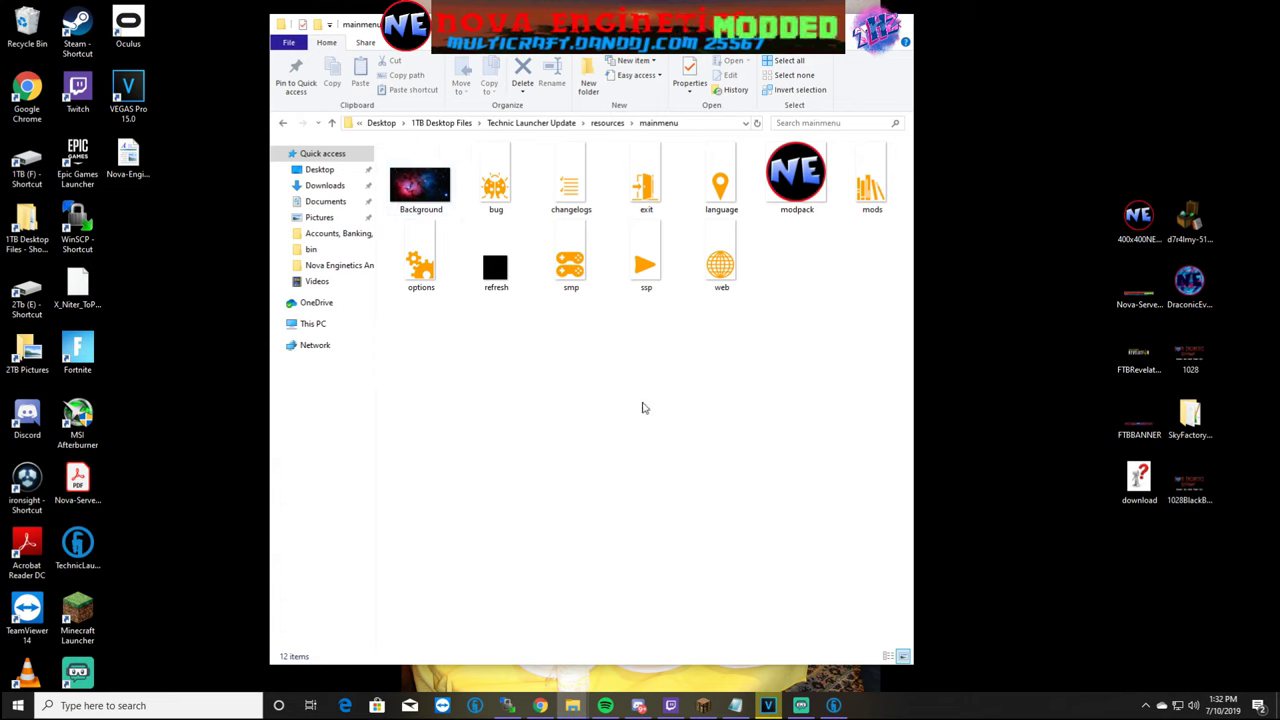
{"action": "key", "text": "BackSpace"}
{"action": "key", "text": "BackSpace"}
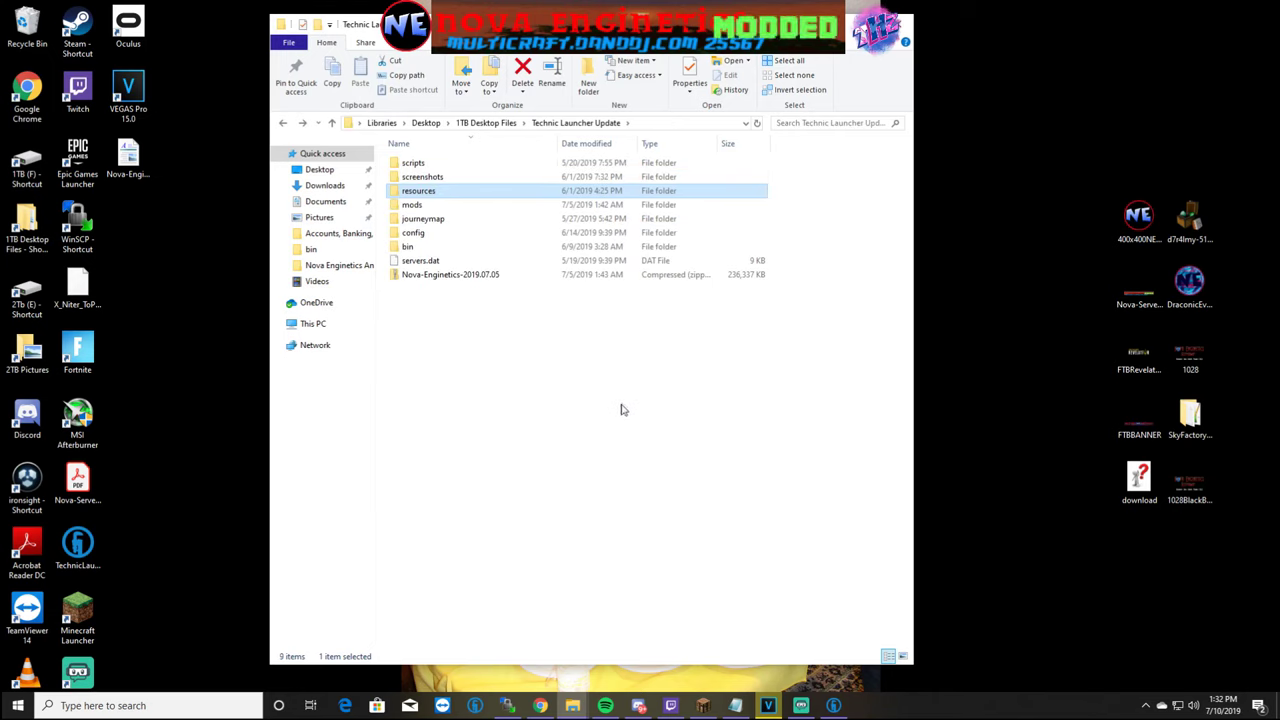
{"action": "left_click", "coordinate": [622, 407]}
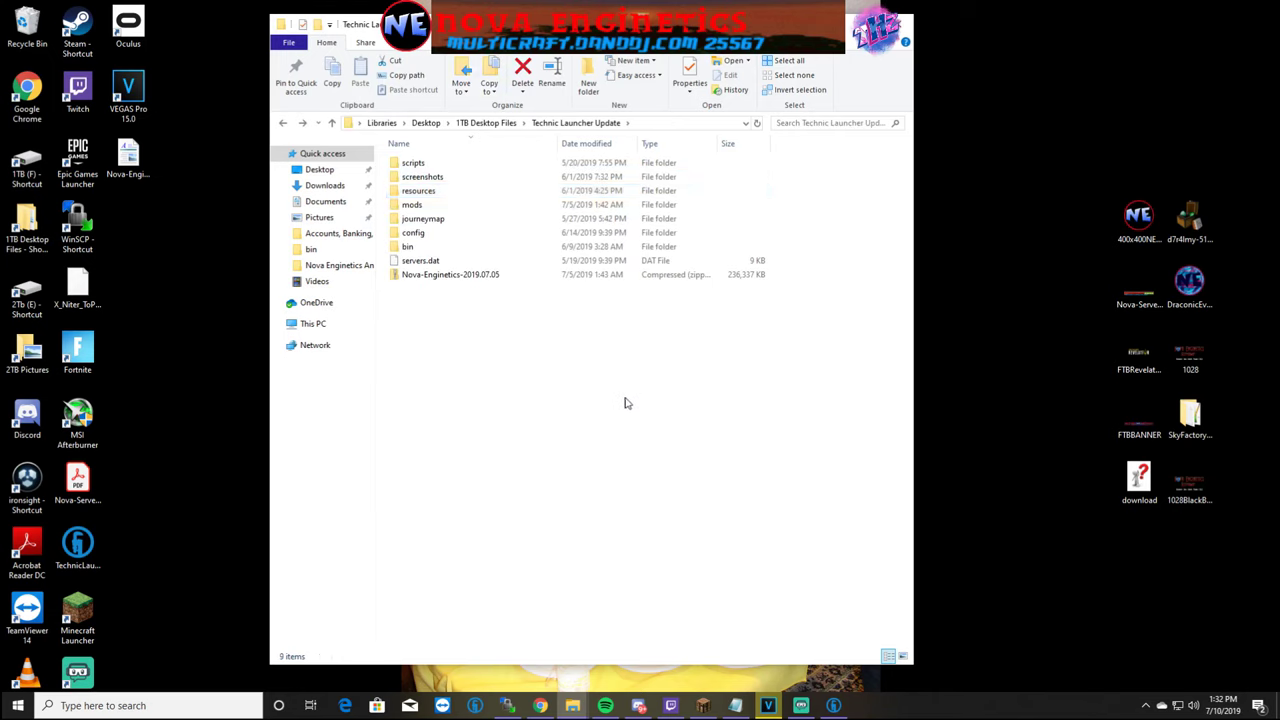
{"action": "double_click", "coordinate": [442, 219]}
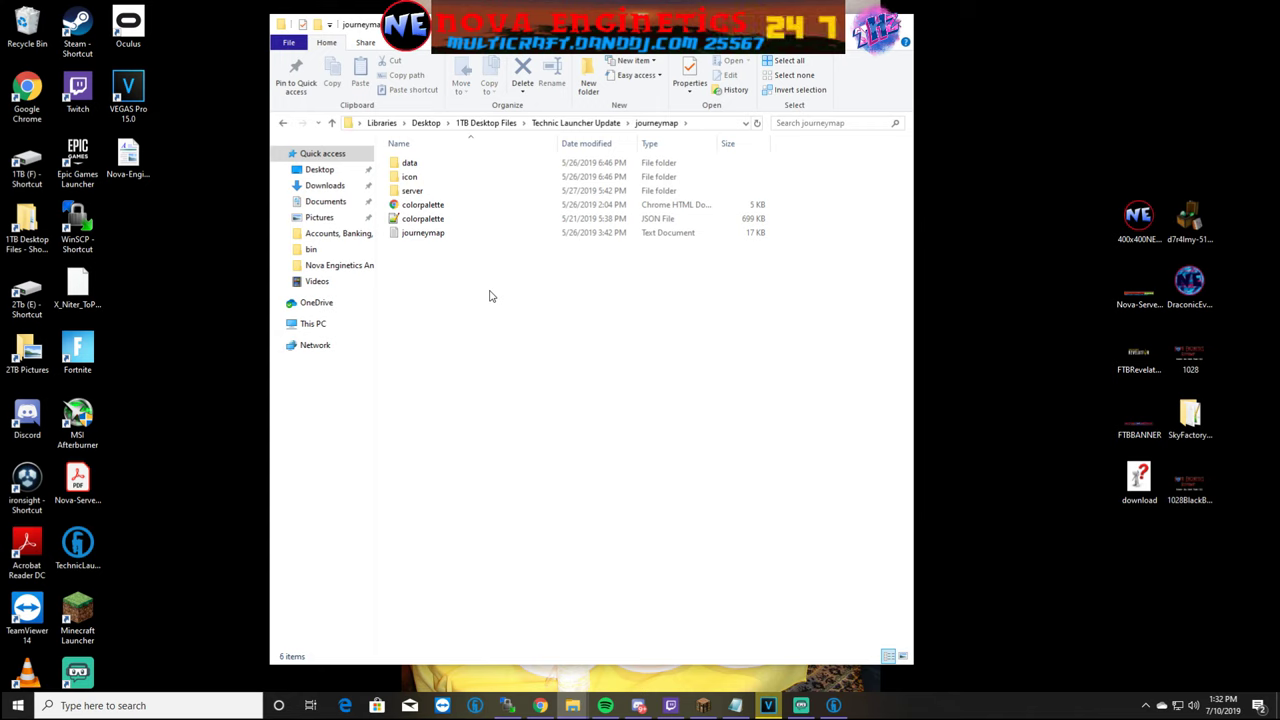
{"action": "key", "text": "BackSpace"}
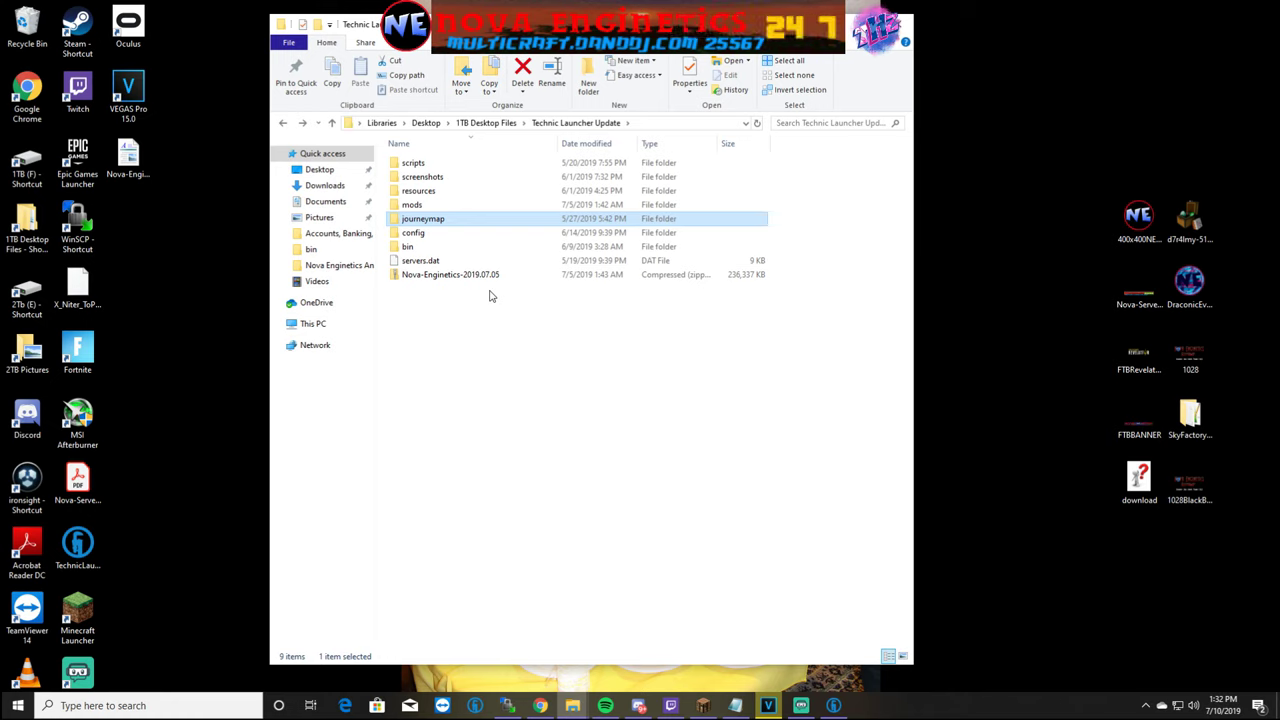
{"action": "left_click", "coordinate": [447, 236]}
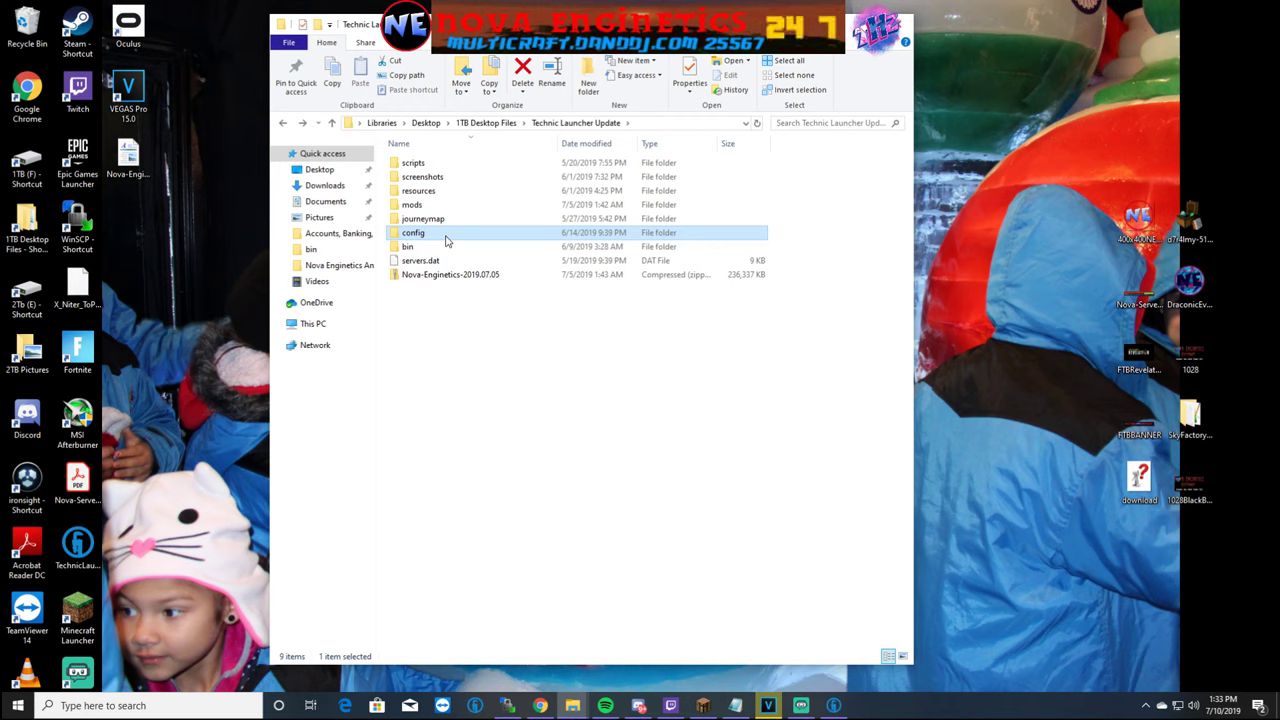
{"action": "double_click", "coordinate": [451, 247]}
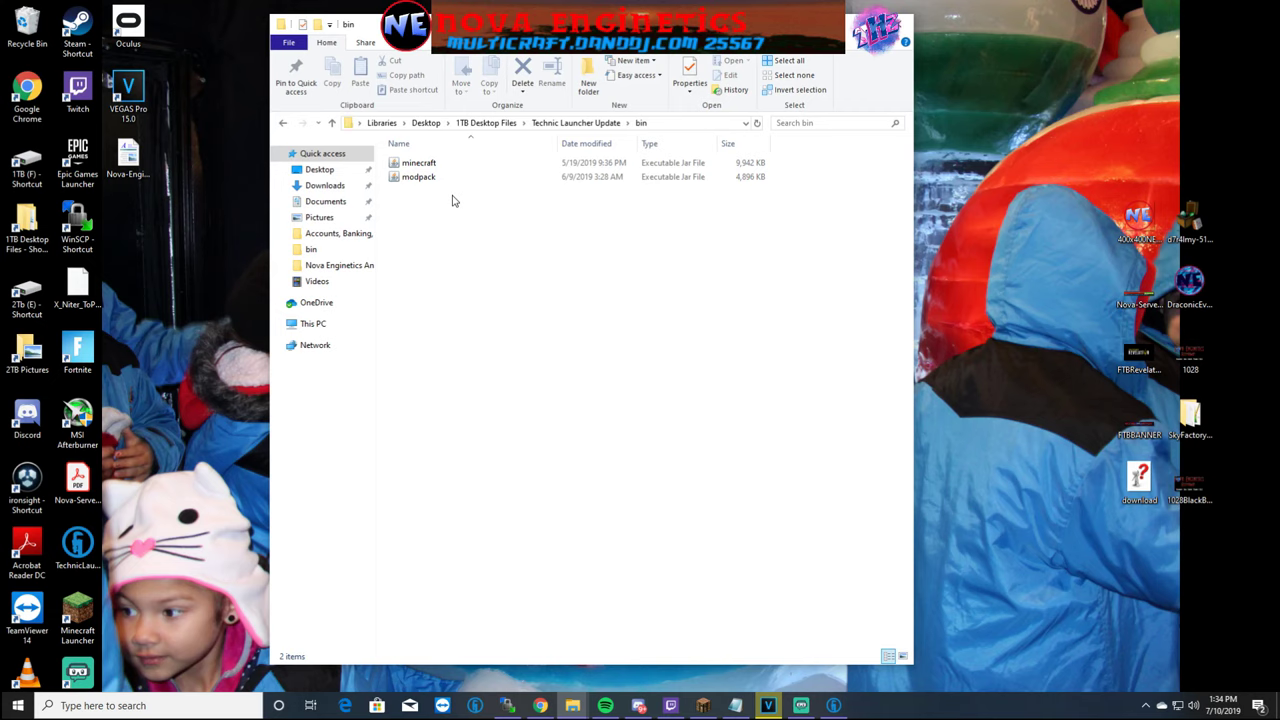
{"action": "key", "text": "alt+Left"}
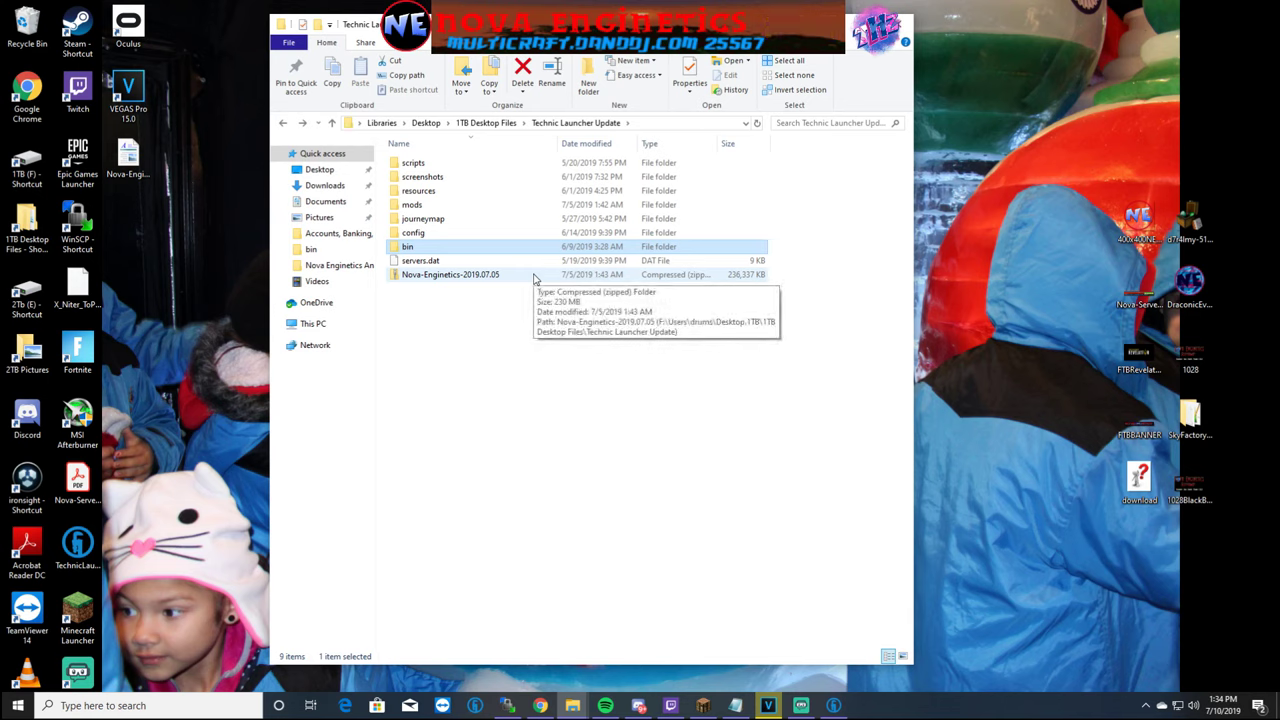
{"action": "left_click", "coordinate": [550, 356]}
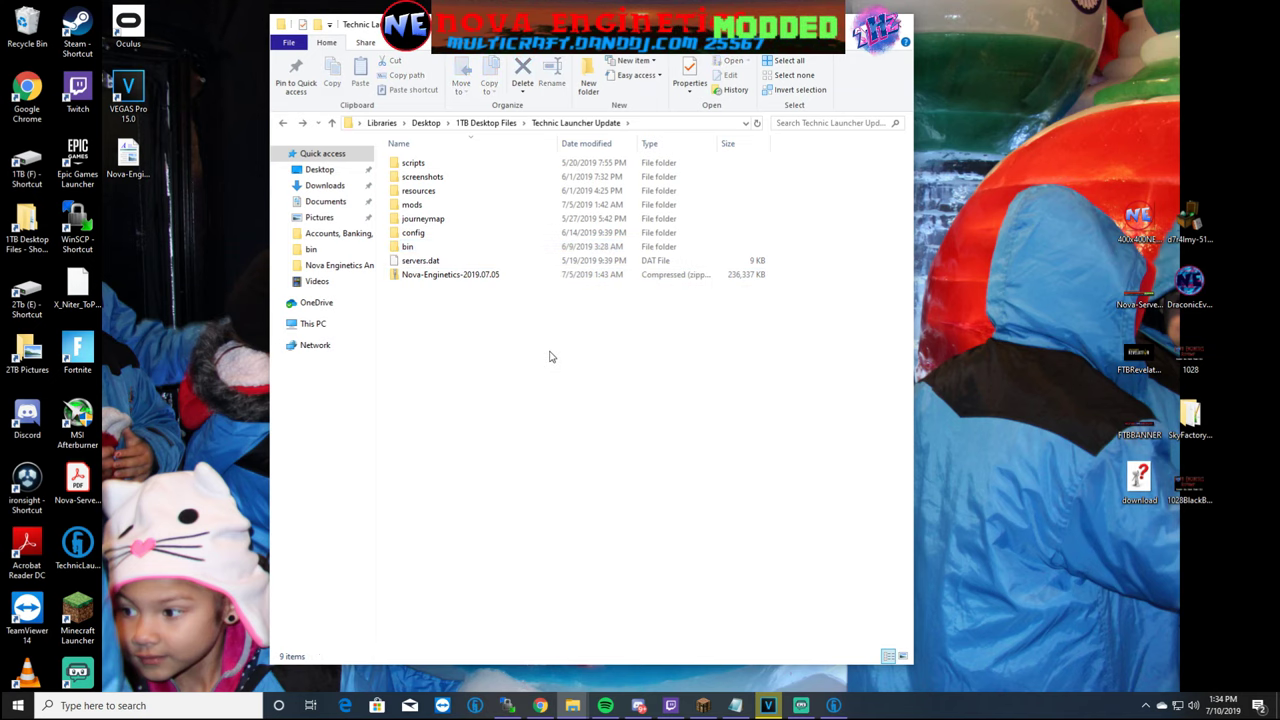